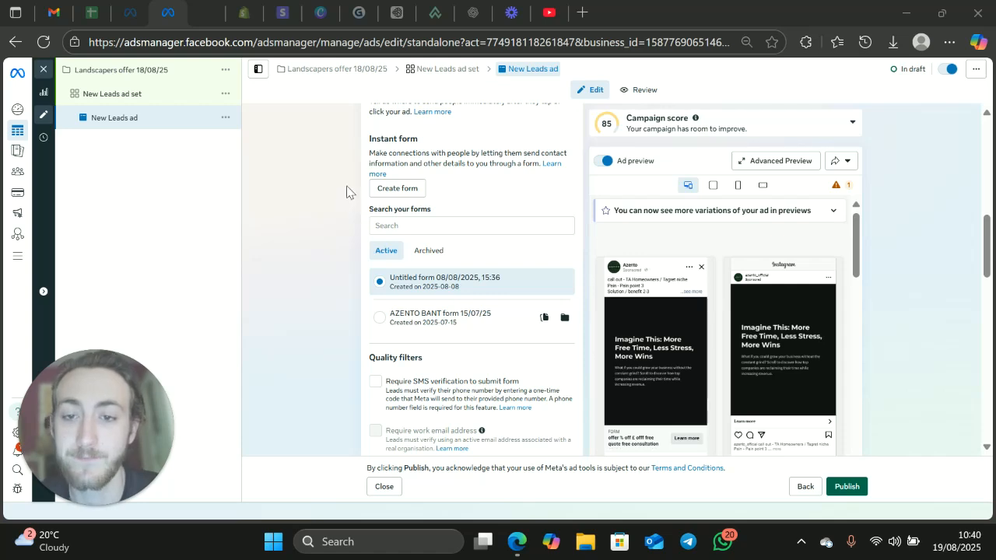
Step: Review the New Leads ad's identity, ad setup, instant form destination and feed previews
scroll(371, 269, up, 2)
drag(367, 294, 578, 345)
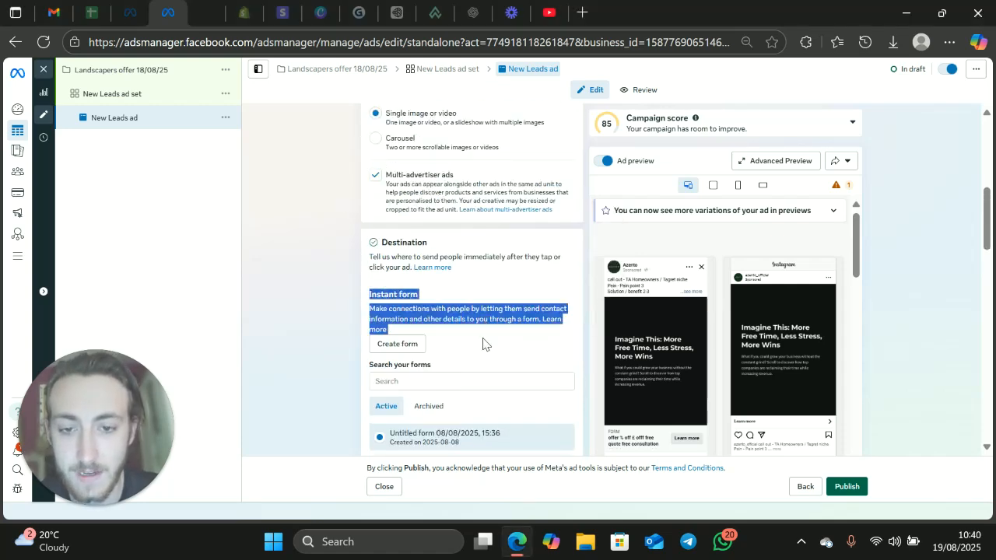
click(291, 236)
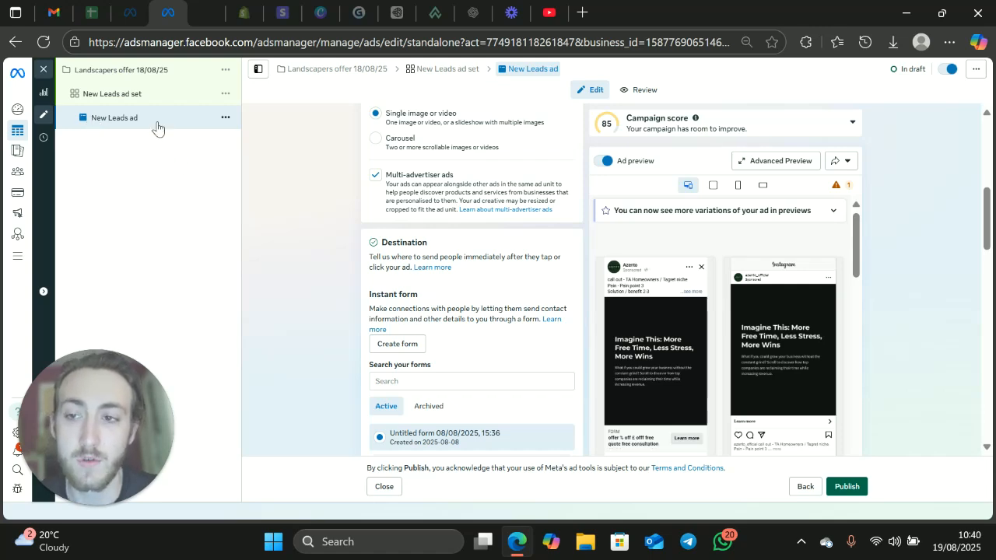
scroll(524, 288, up, 1)
scroll(524, 288, up, 4)
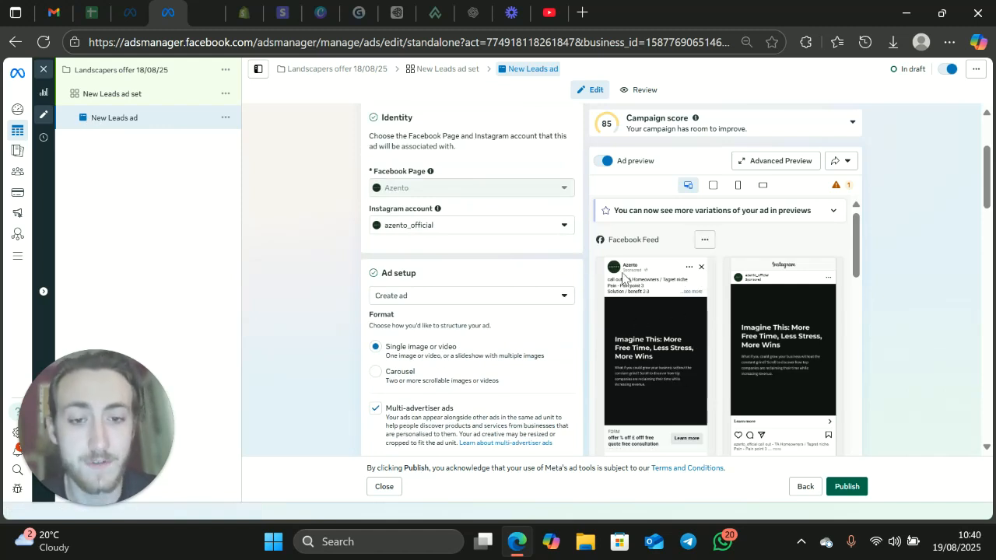
scroll(674, 392, down, 1)
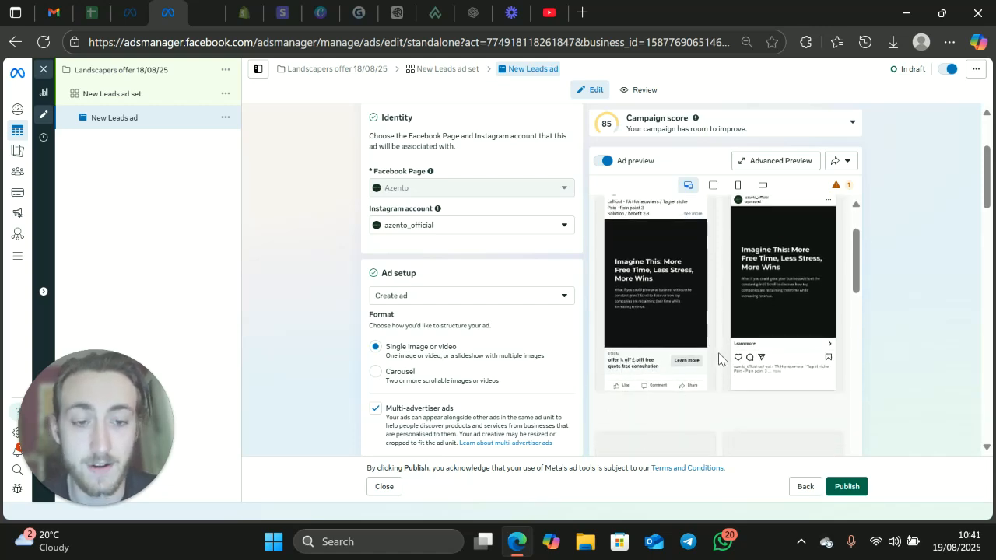
scroll(506, 319, down, 4)
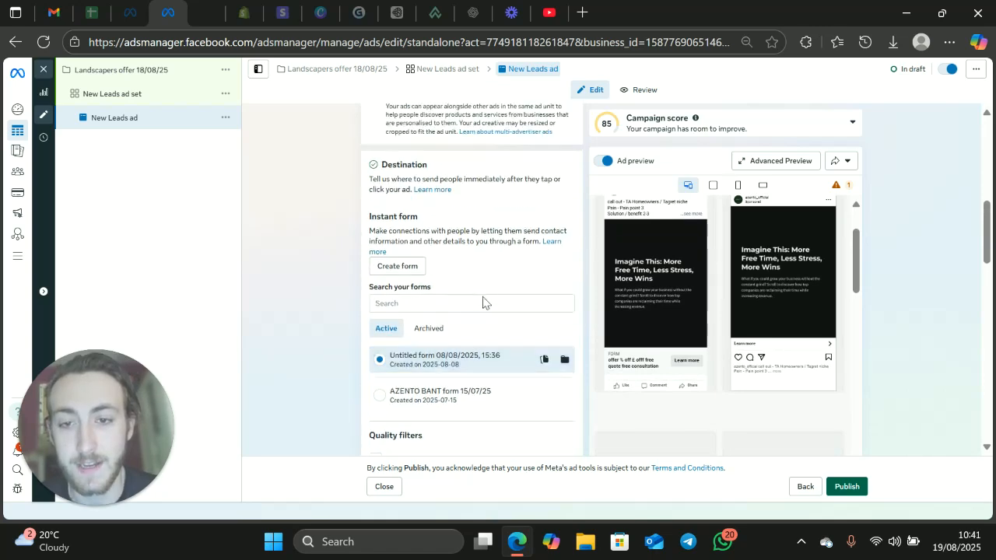
click(398, 266)
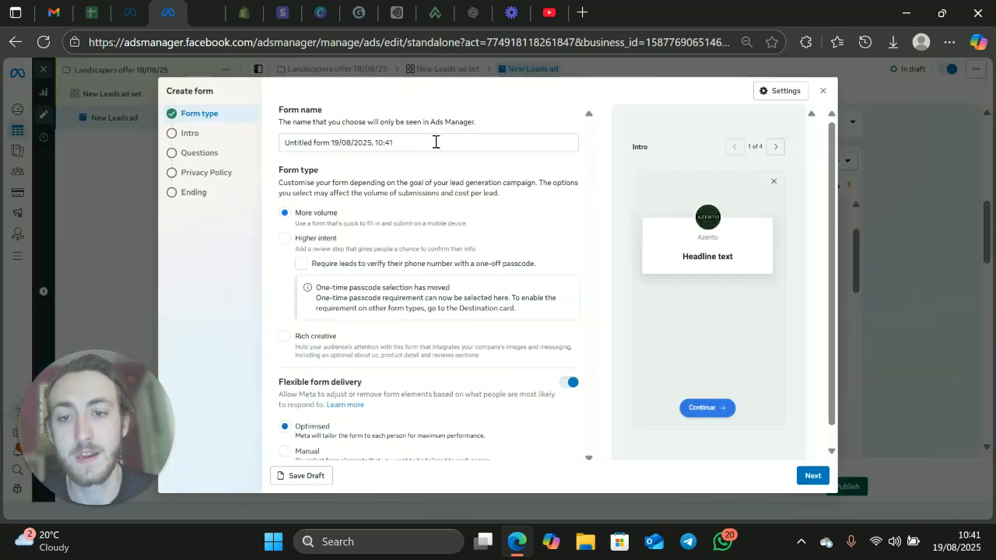
drag(436, 142, 281, 142)
key(BackSpace)
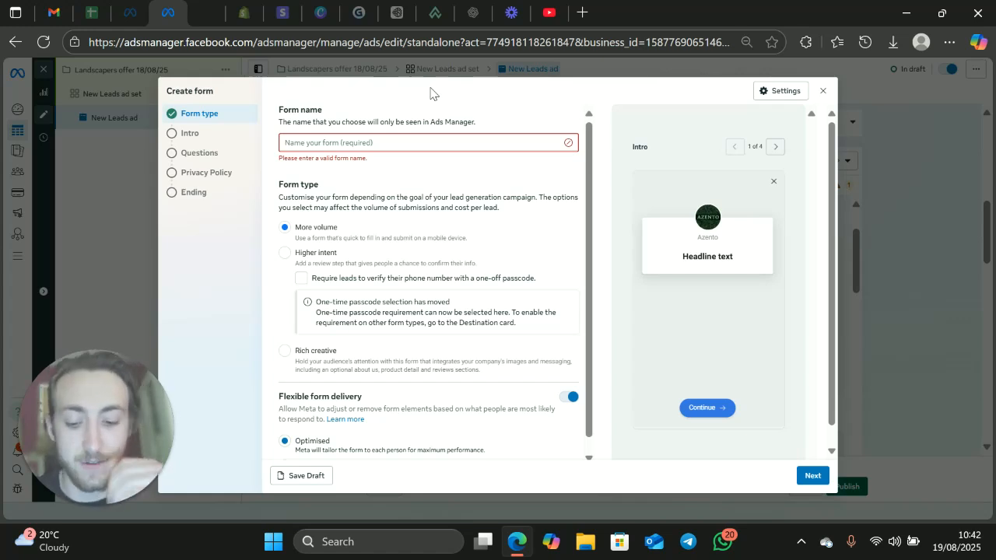
text(AZENTO)
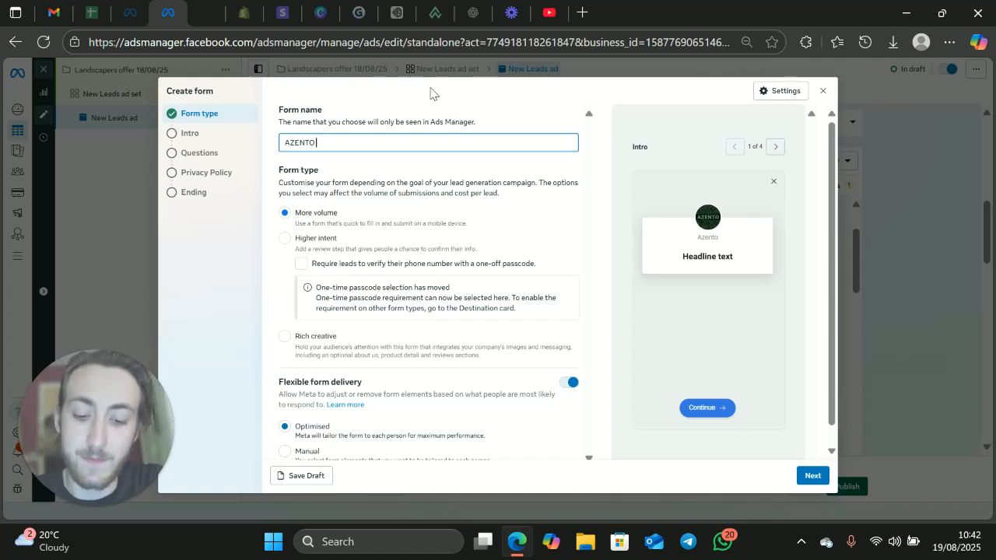
text(18/)
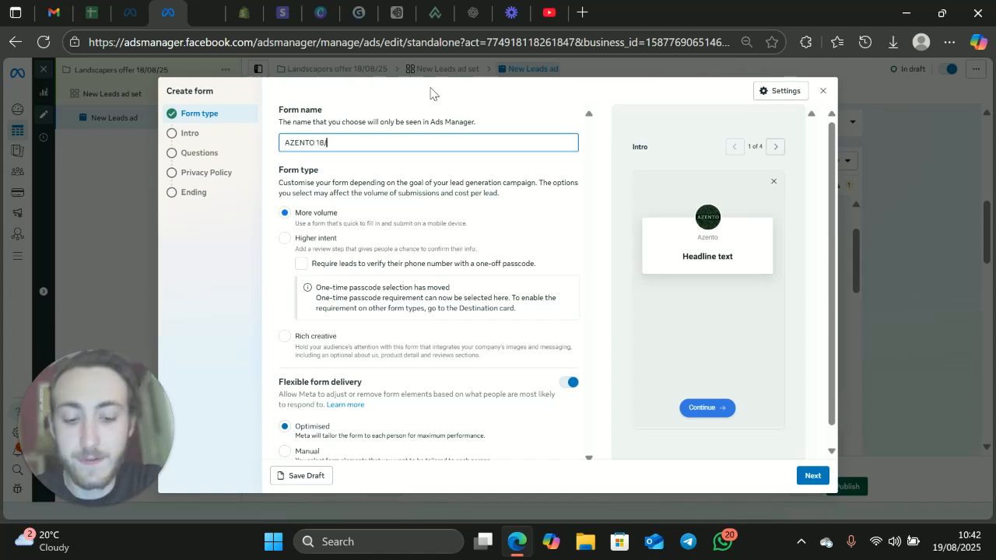
text(08/25)
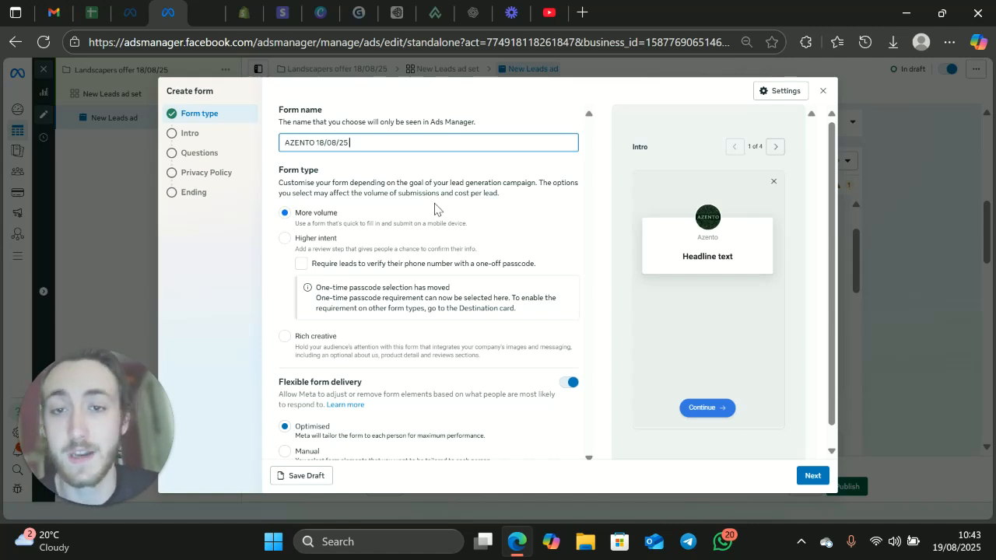
drag(367, 141, 282, 145)
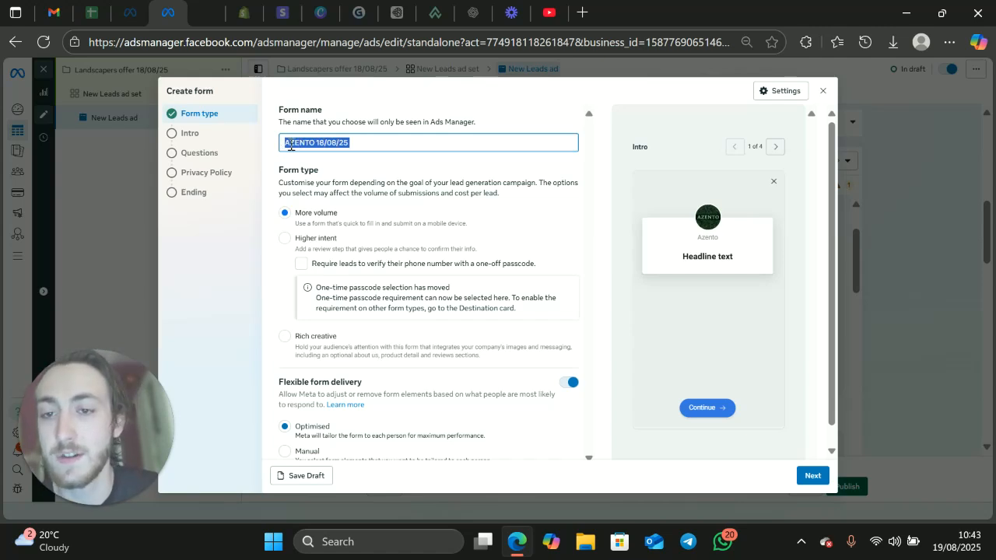
click(330, 166)
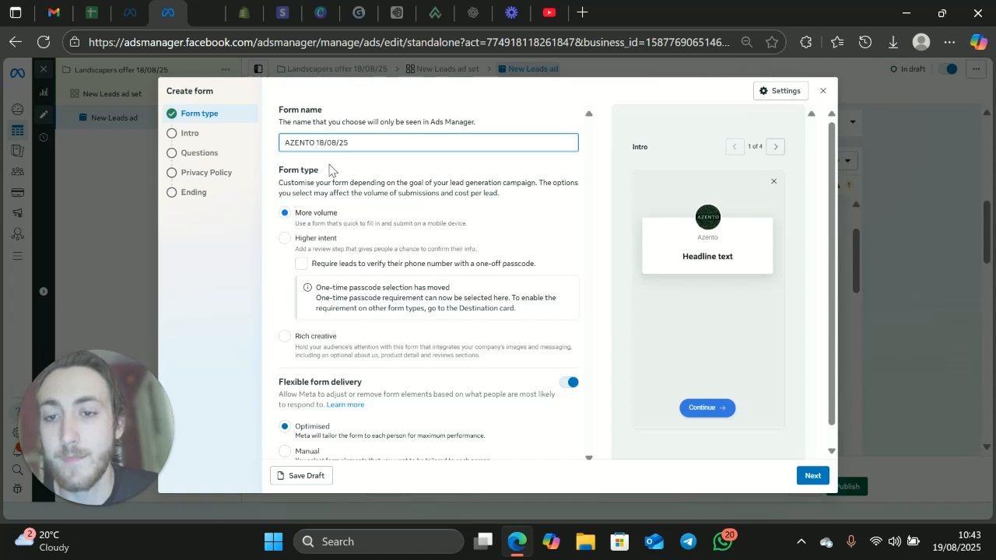
click(315, 143)
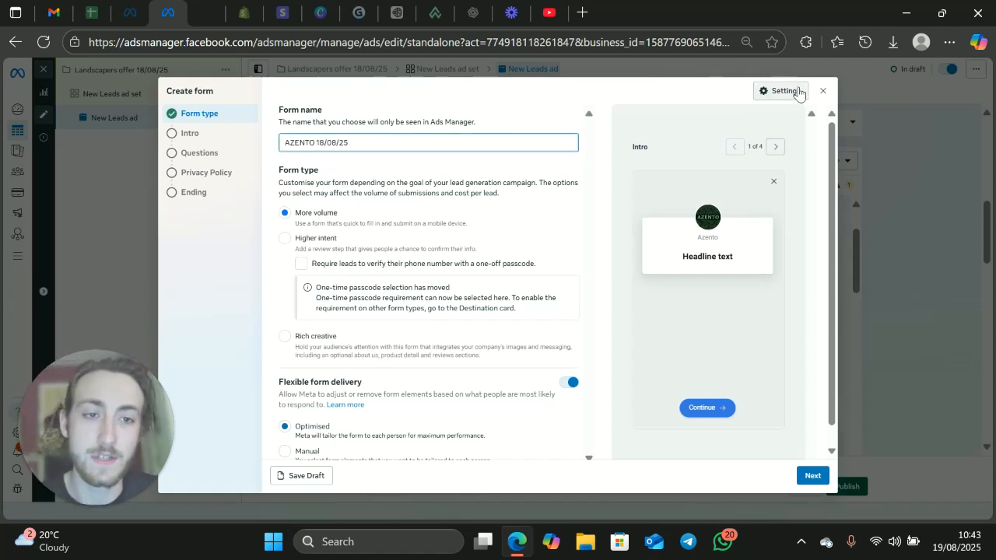
click(823, 91)
click(605, 242)
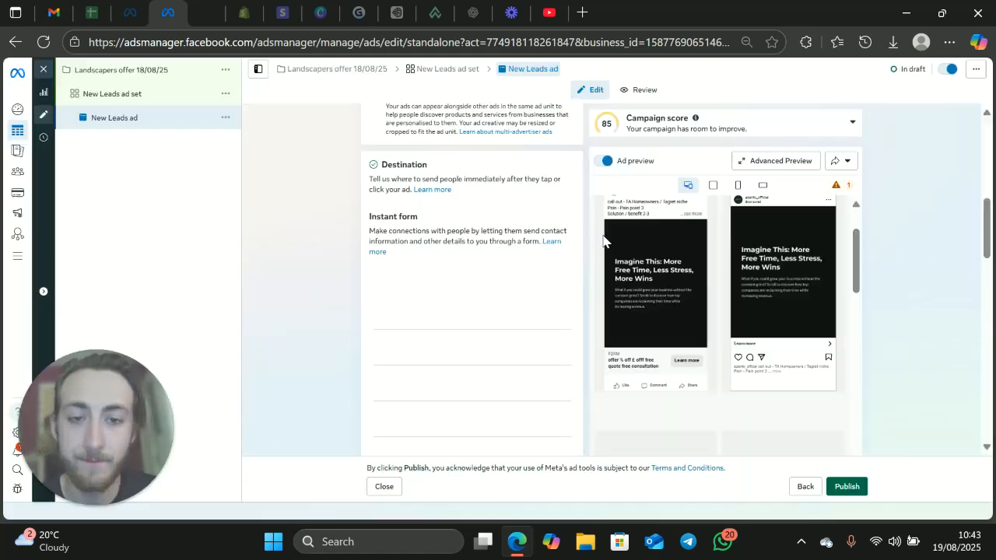
Step: Create a new instant form for the New Leads ad and name it "AZENTO 18/08/25"
scroll(476, 235, down, 4)
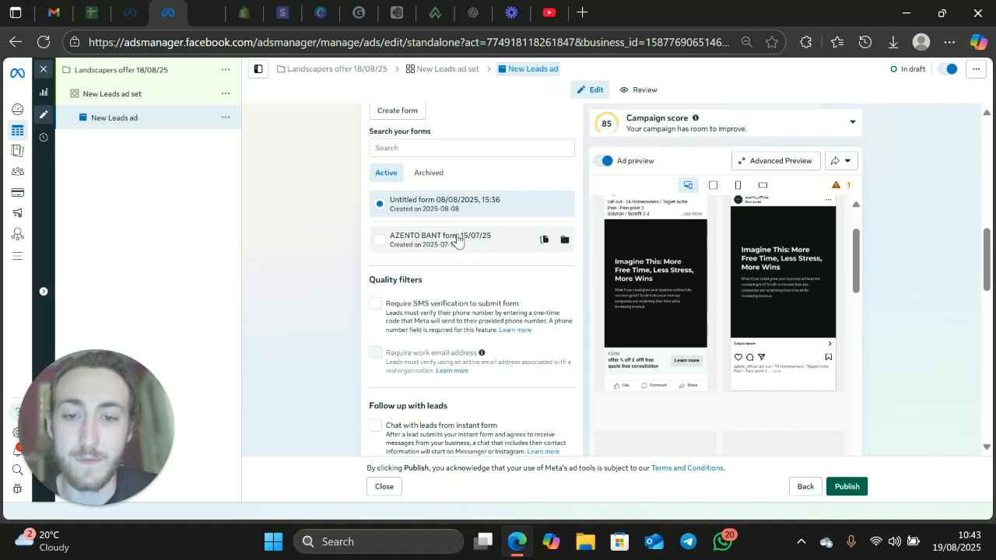
scroll(450, 275, up, 1)
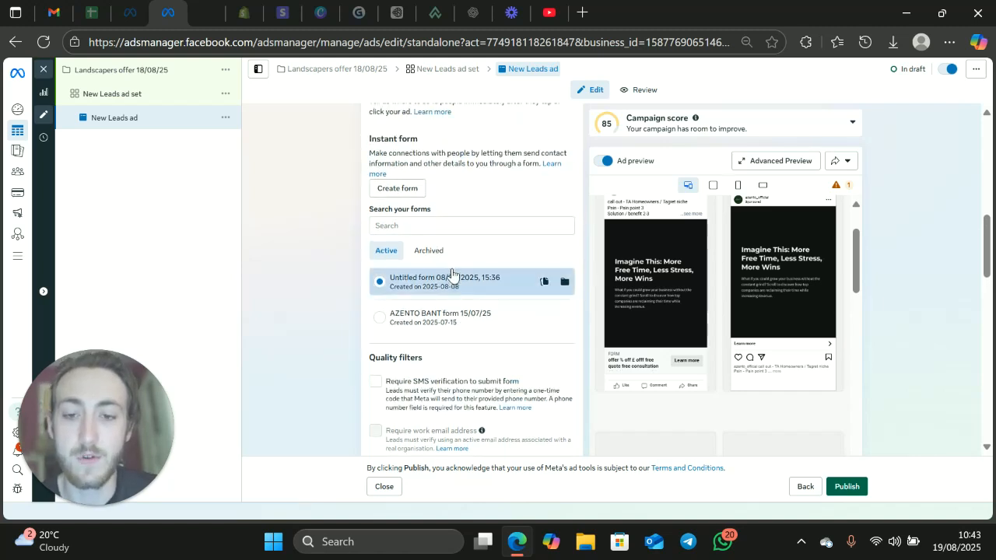
click(412, 191)
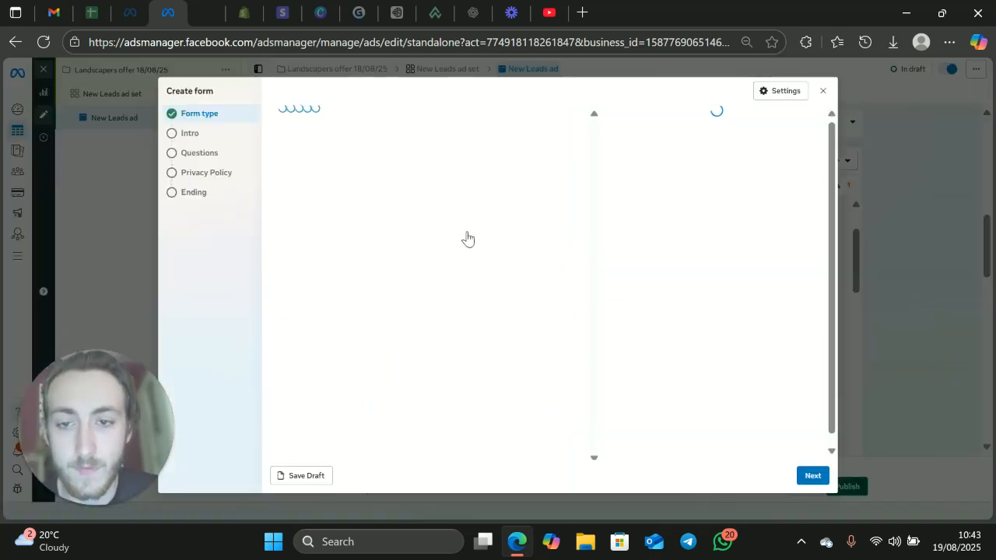
drag(433, 142, 280, 164)
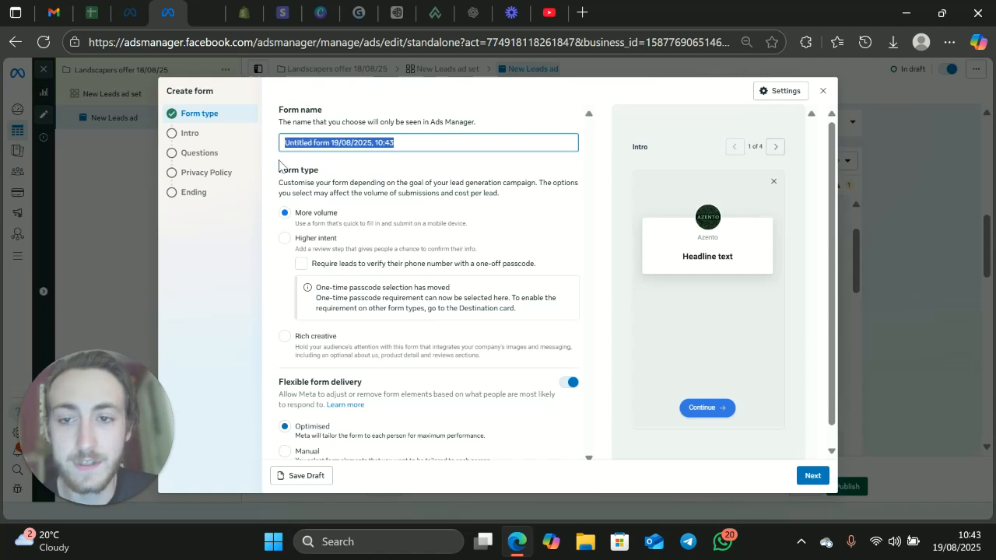
key(BackSpace)
text(AZENTO 18/08/25)
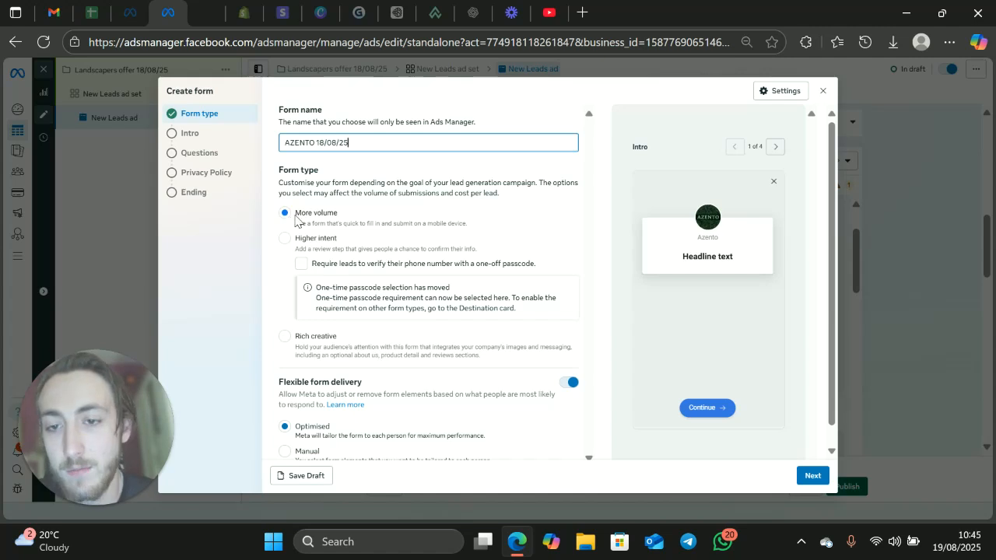
Step: Try the Rich creative form type and switch the form back to More volume
scroll(366, 287, down, 1)
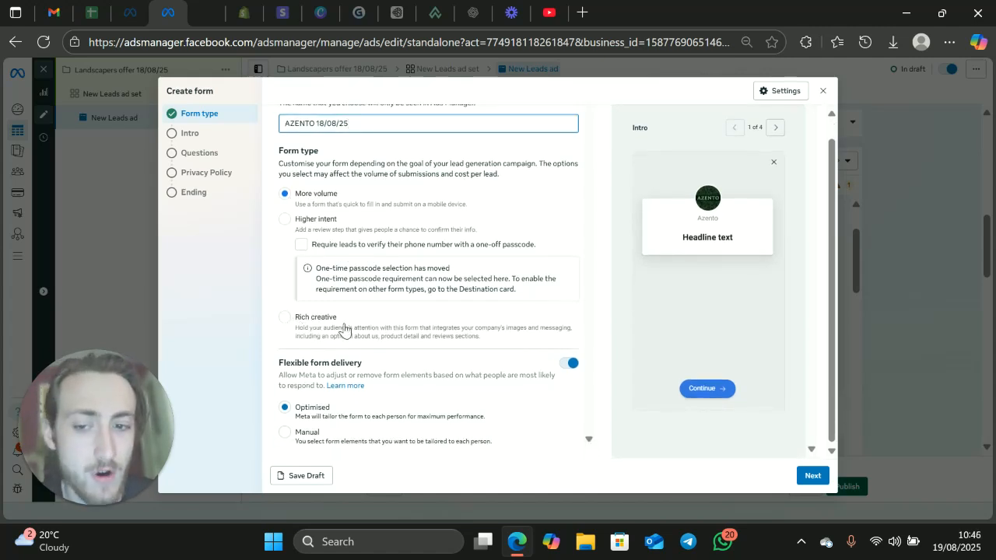
drag(323, 324, 319, 327)
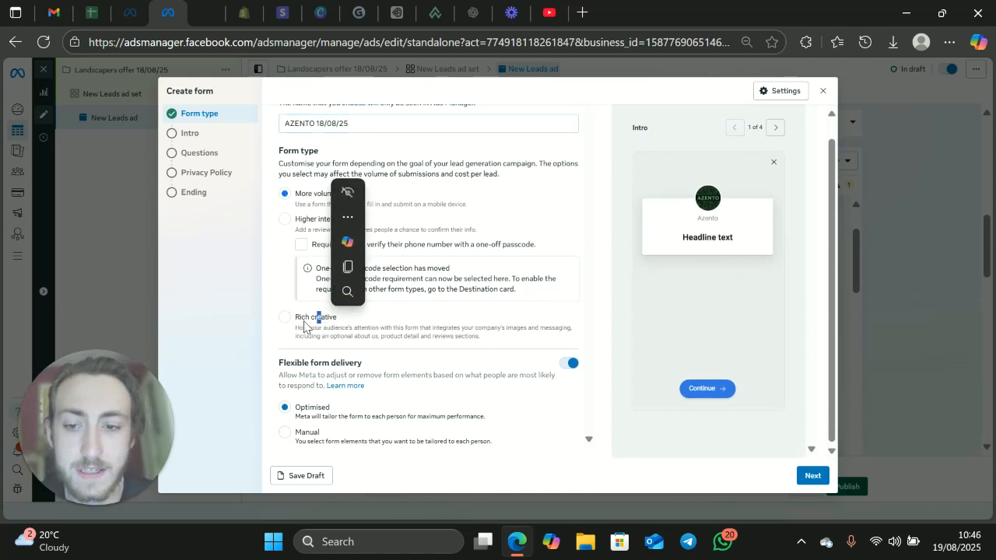
click(318, 319)
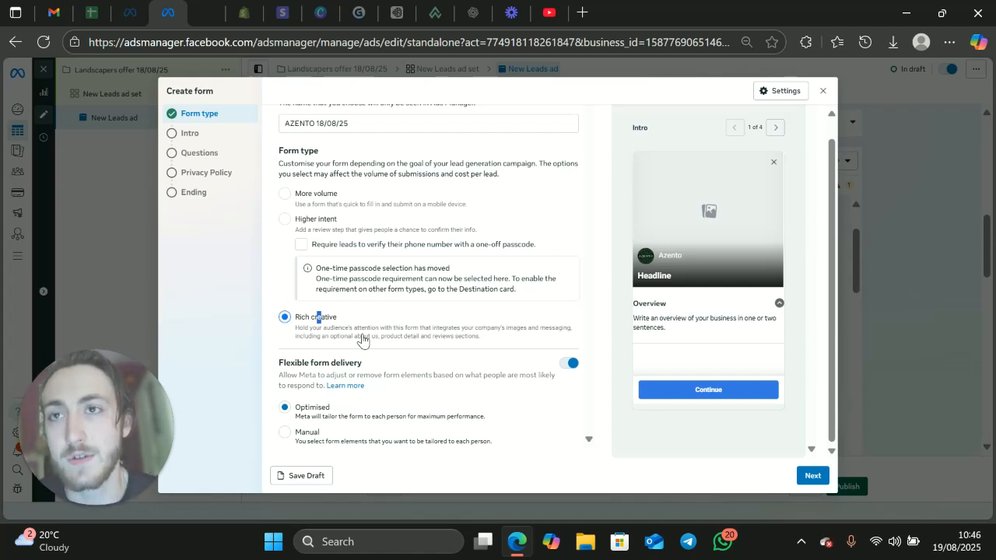
click(295, 330)
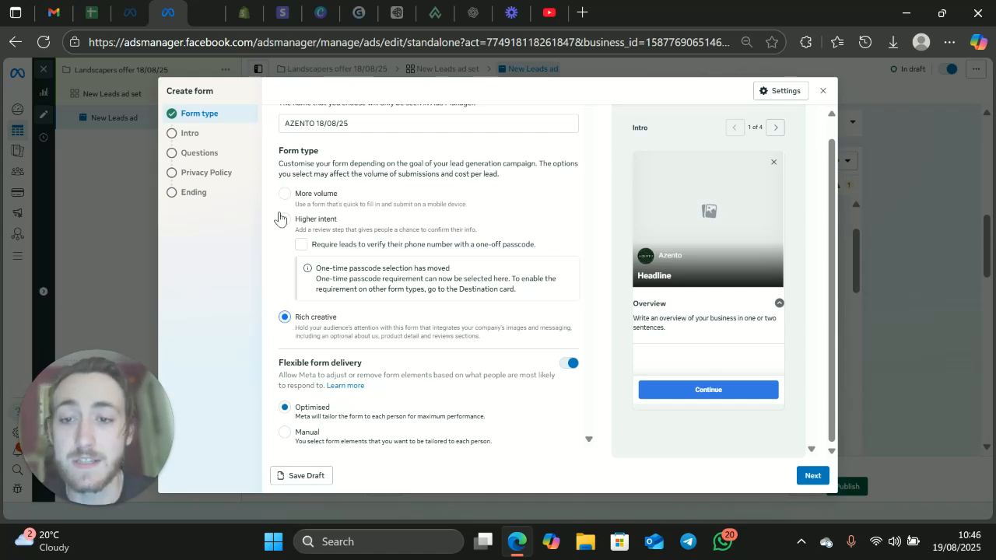
click(290, 187)
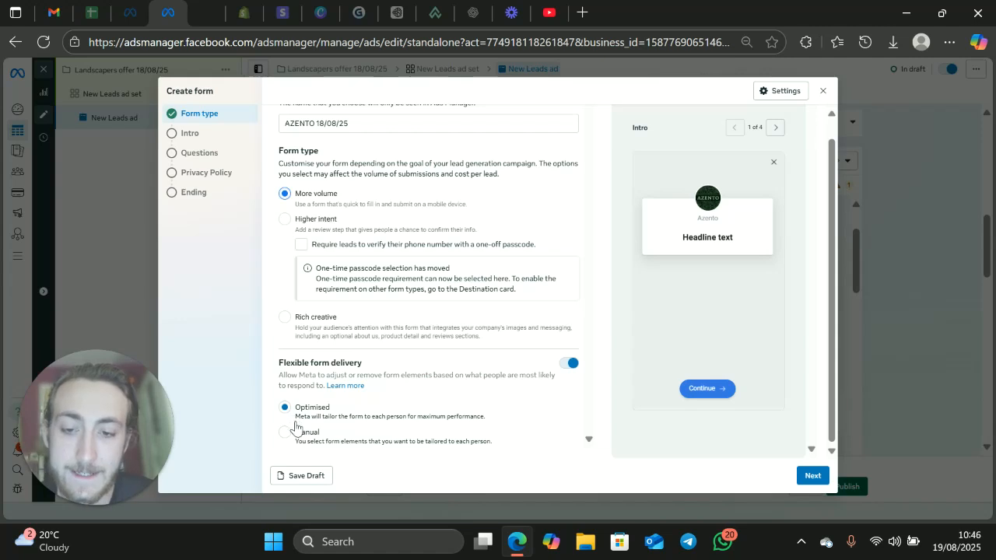
Step: Set flexible form delivery to Manual, allowing only background image removal and re-ordering of questions and contact information
drag(282, 376, 560, 386)
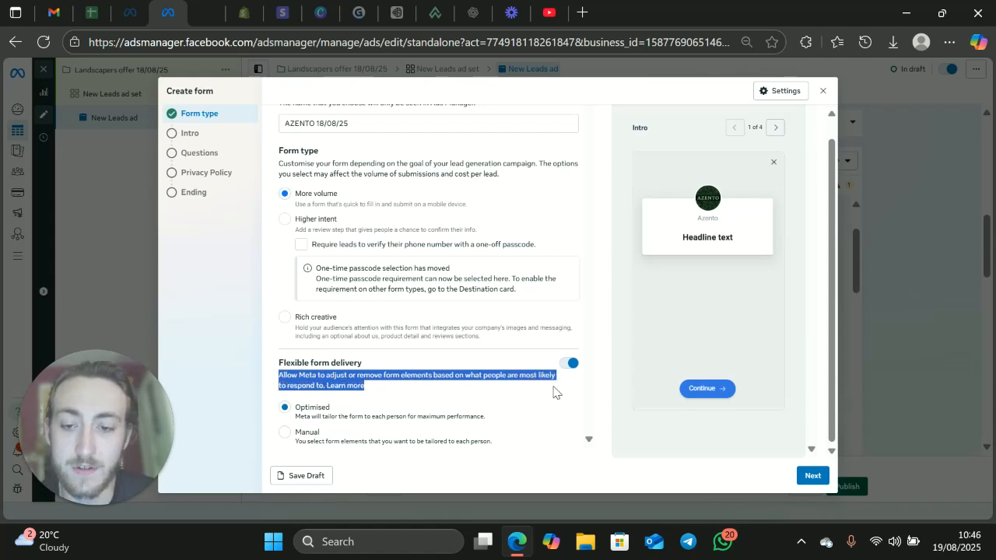
click(511, 379)
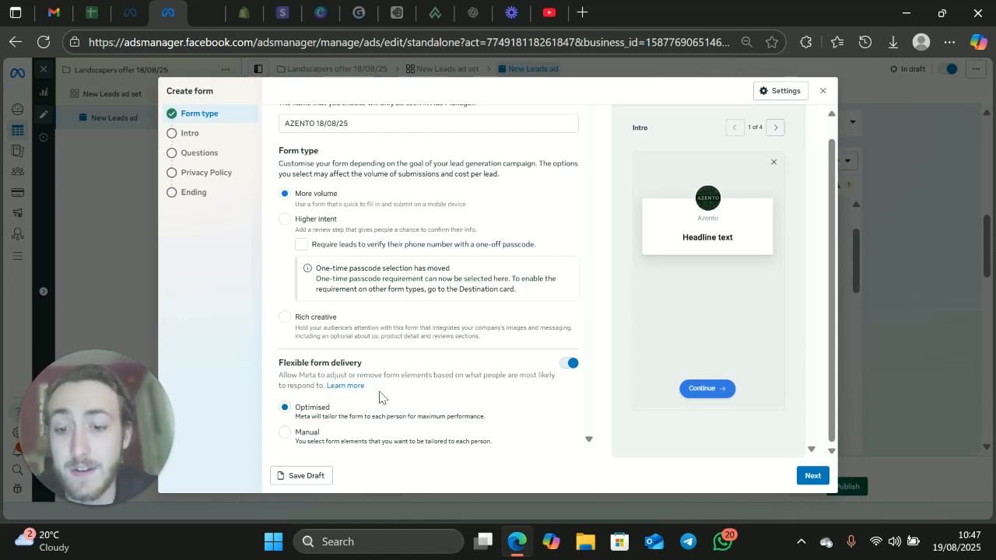
click(309, 436)
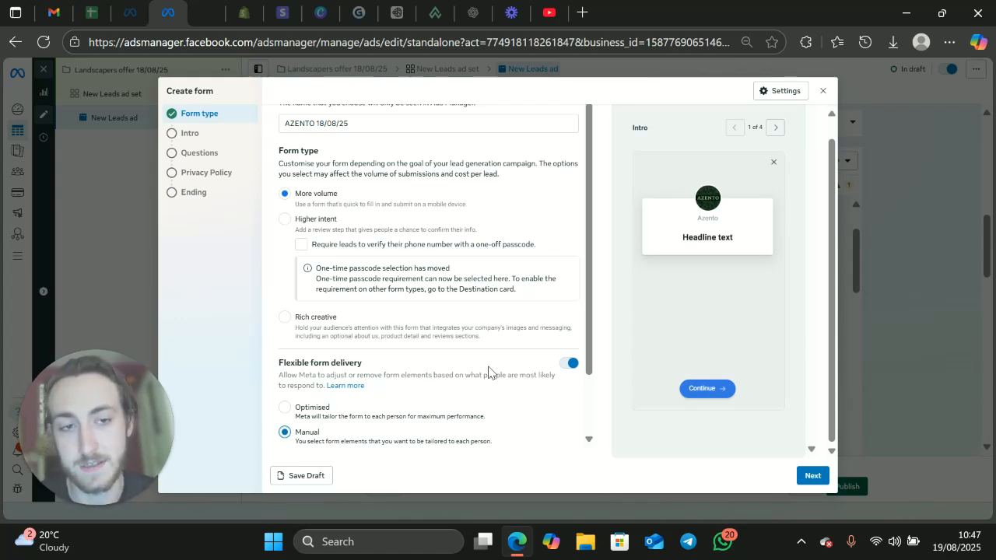
scroll(488, 372, down, 2)
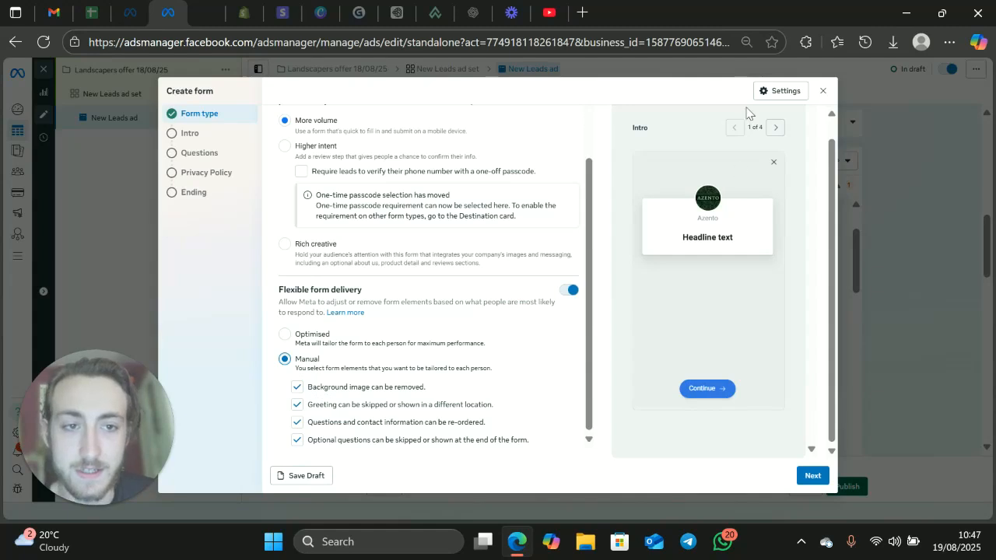
click(297, 405)
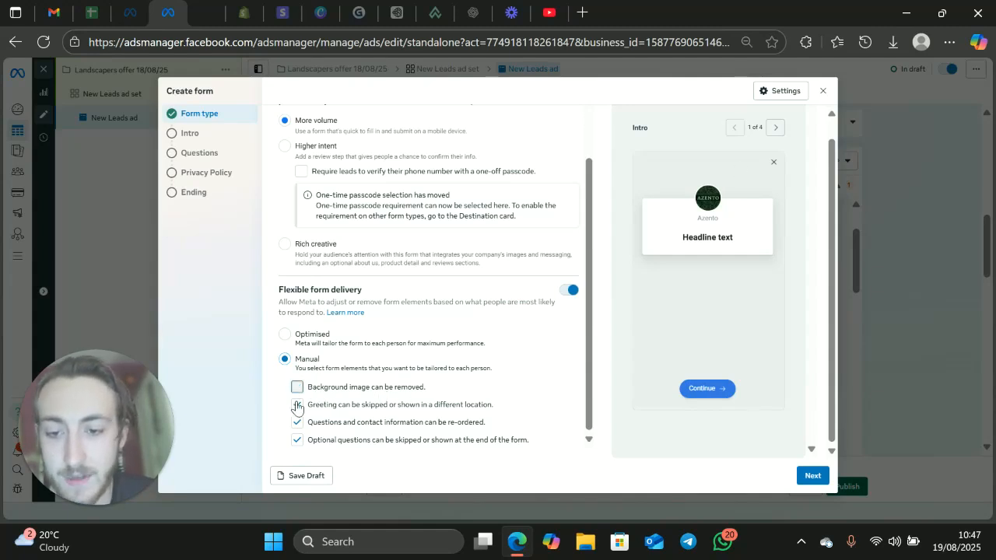
click(296, 424)
click(298, 438)
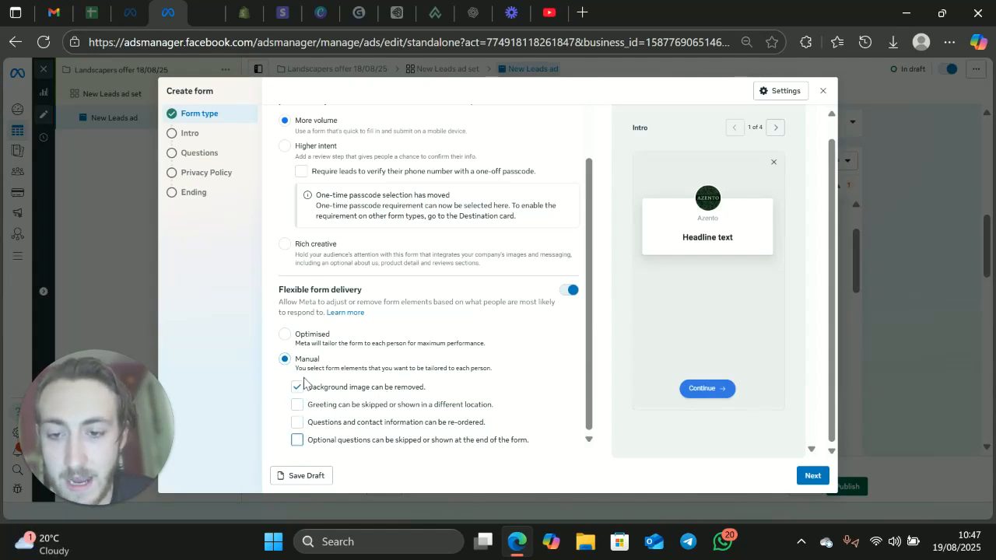
click(298, 388)
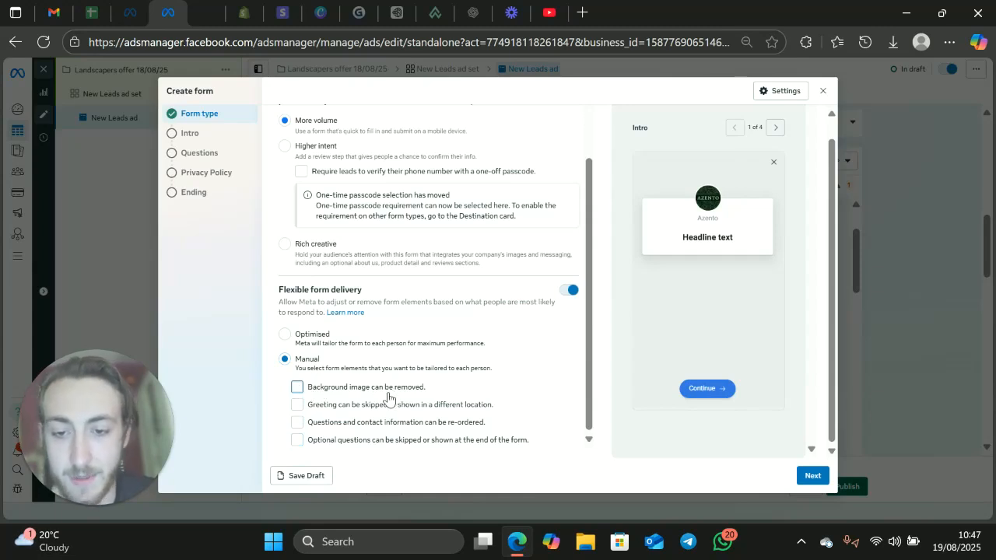
click(296, 387)
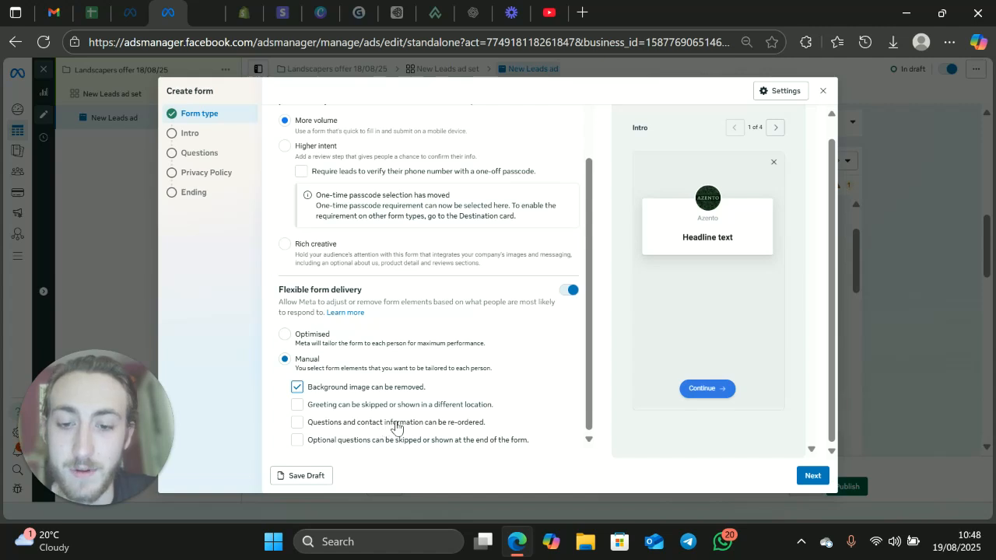
click(296, 423)
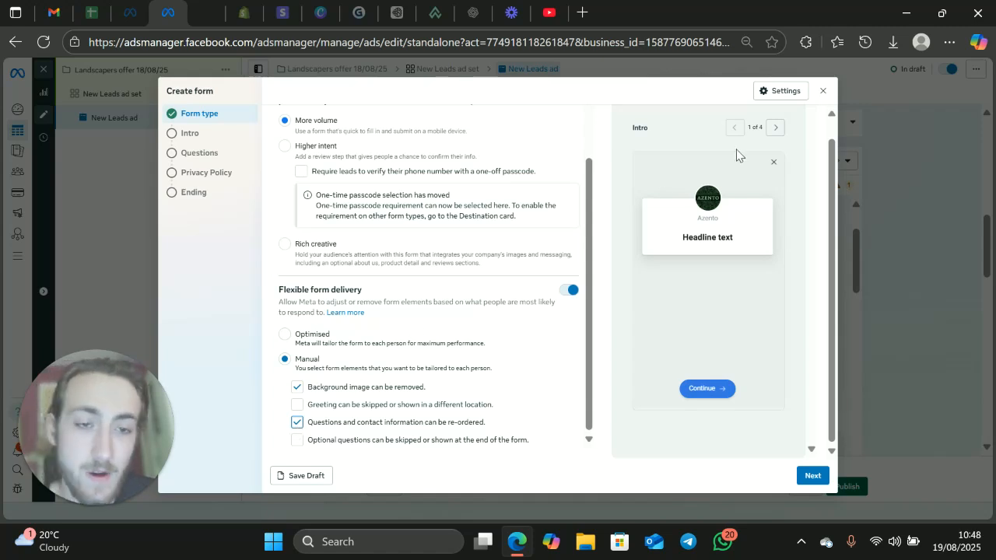
Step: Set the form's sharing option to Open so that anyone can submit it, then recheck the form configuration
click(777, 91)
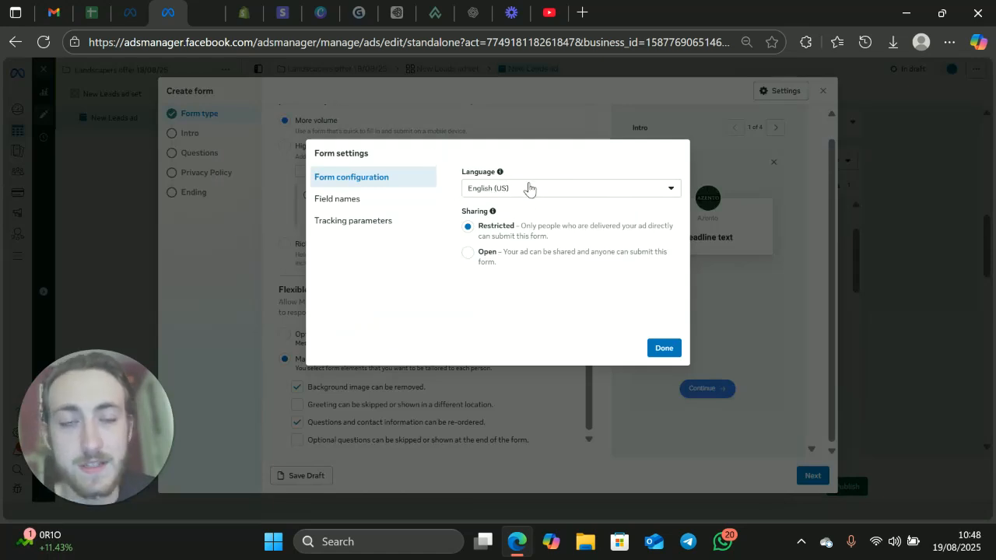
click(467, 254)
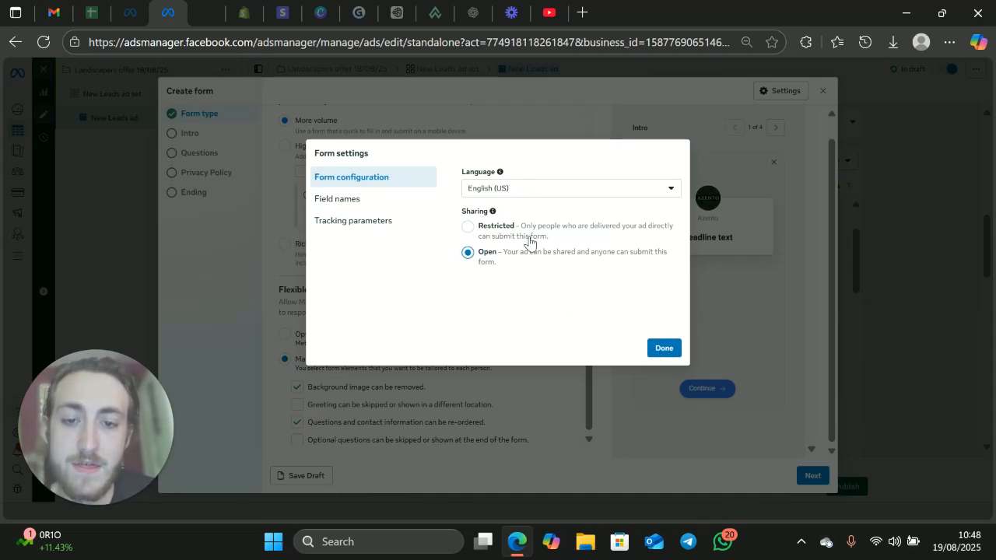
click(663, 349)
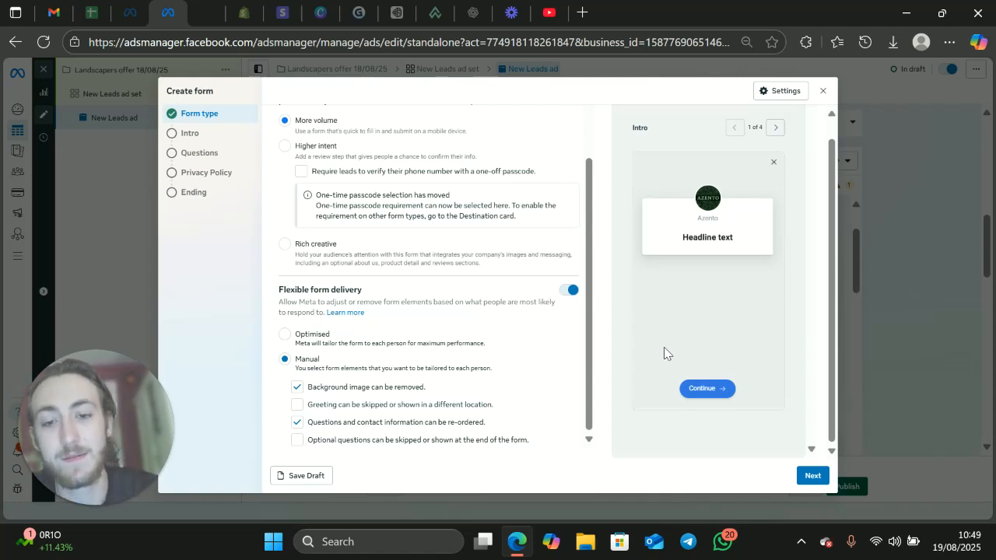
click(769, 92)
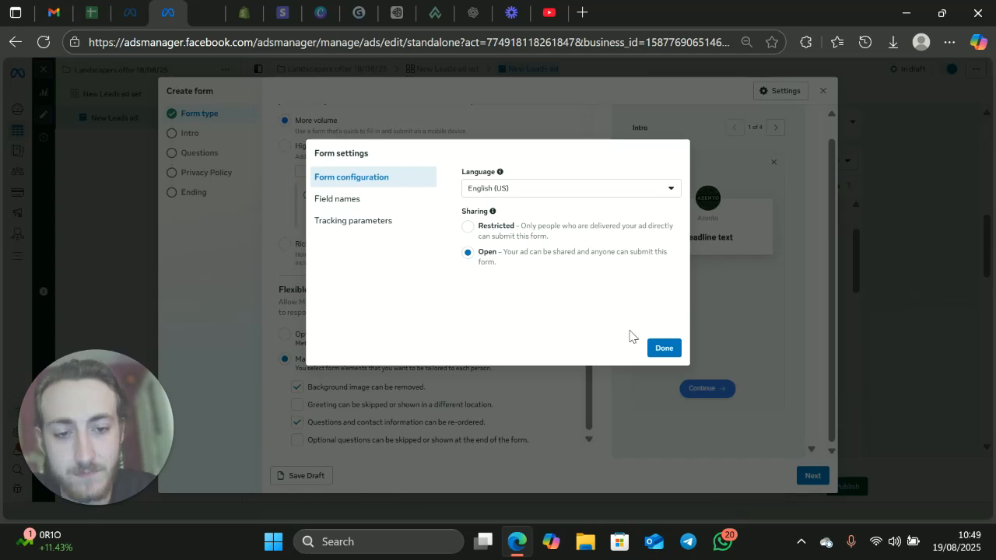
click(661, 350)
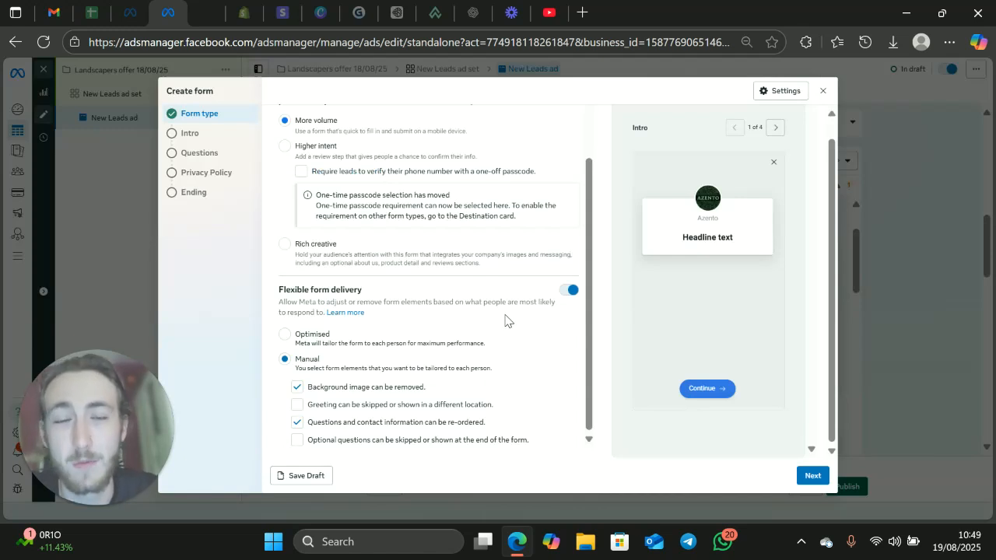
Step: Enable the background image in the form's intro, try the uploaded image option, and set it to use the image from the ad
scroll(478, 296, up, 3)
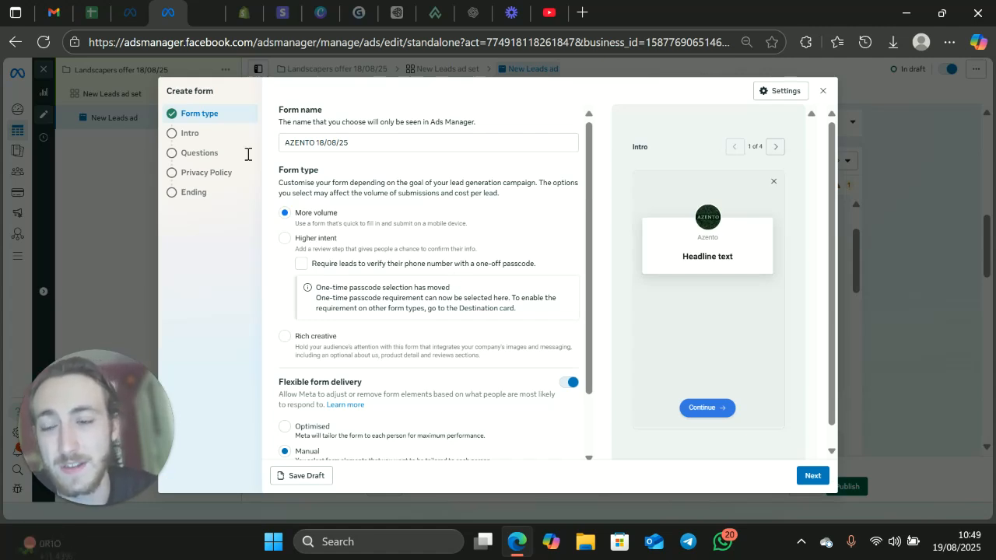
click(189, 137)
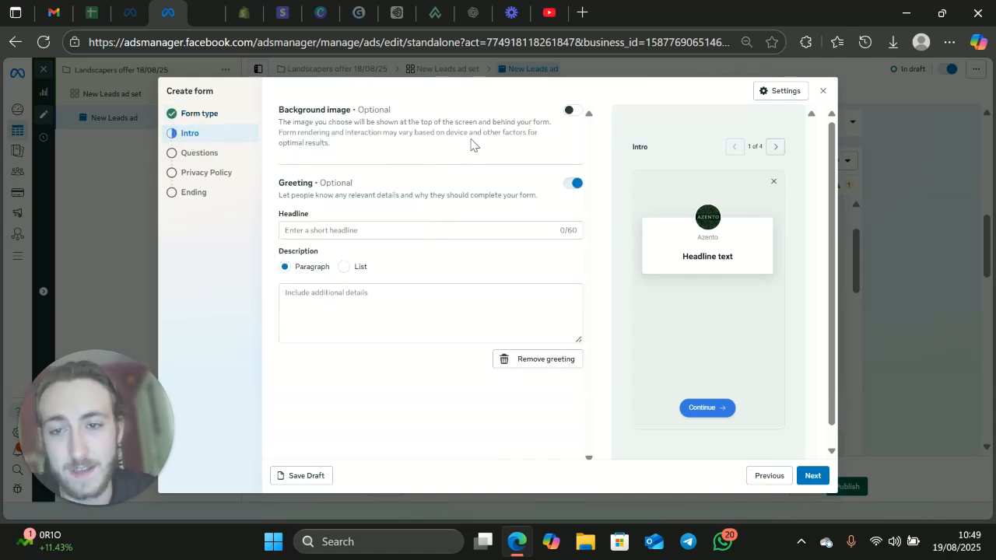
click(572, 110)
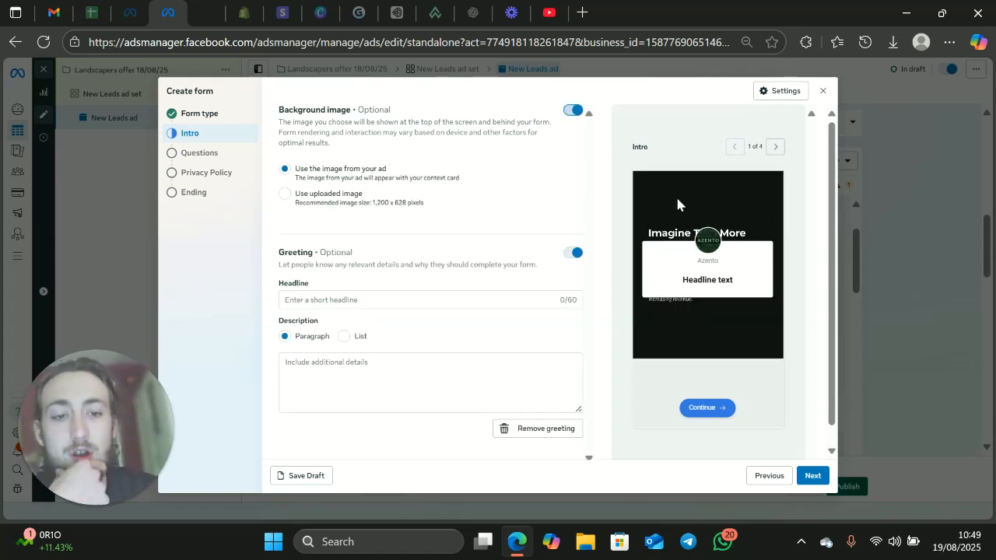
click(298, 201)
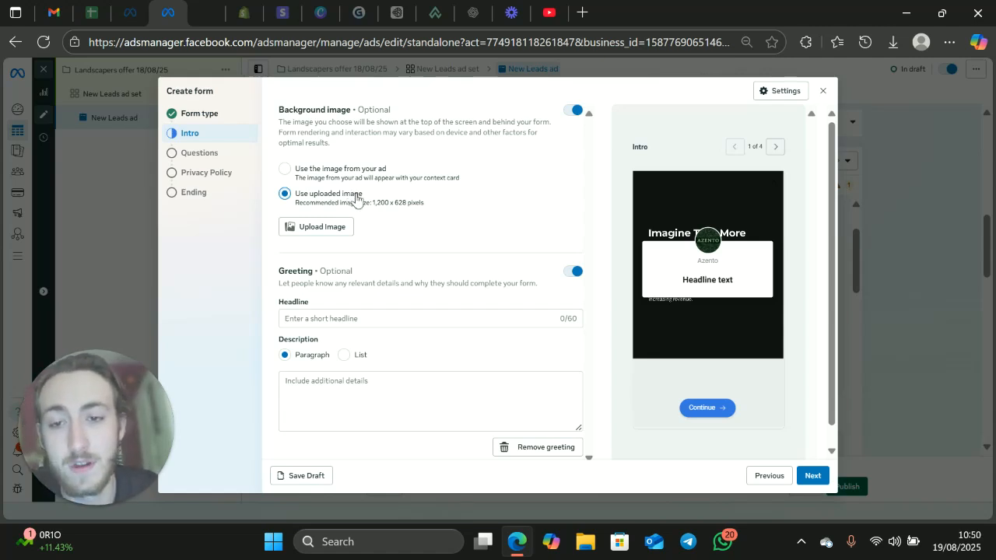
drag(372, 203, 407, 204)
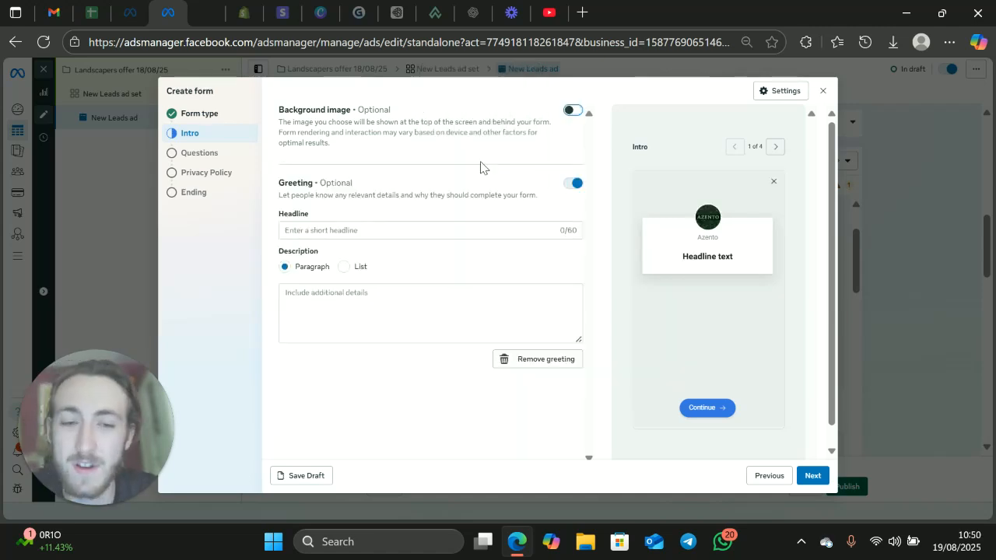
click(572, 110)
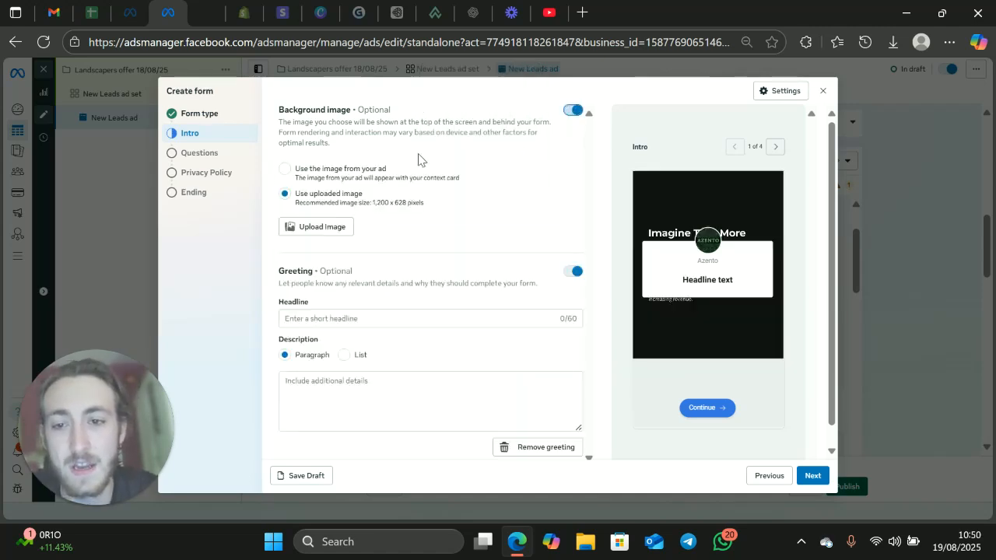
click(347, 178)
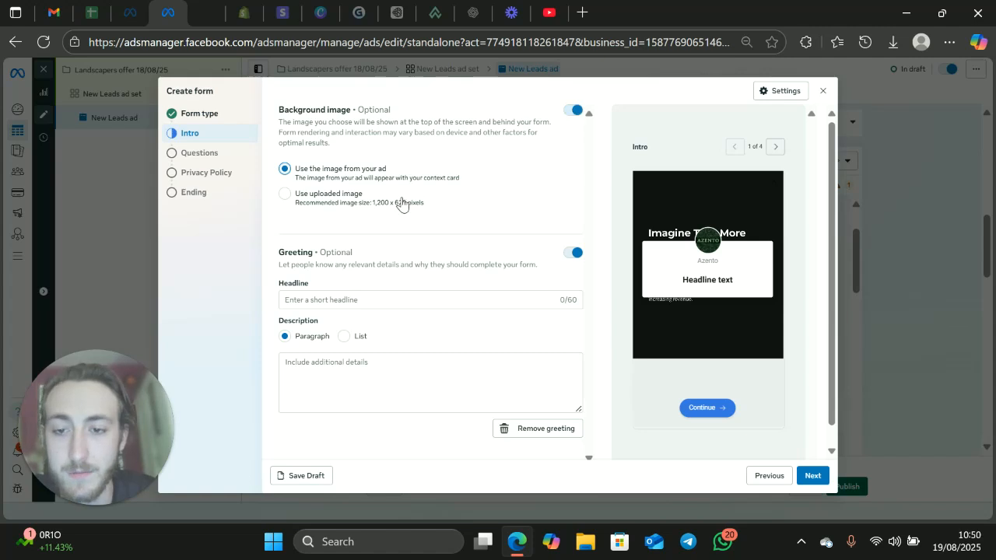
Step: Enter "Thank For Your Interest In Our Services" as the greeting headline in the form's intro
scroll(405, 214, down, 1)
click(418, 281)
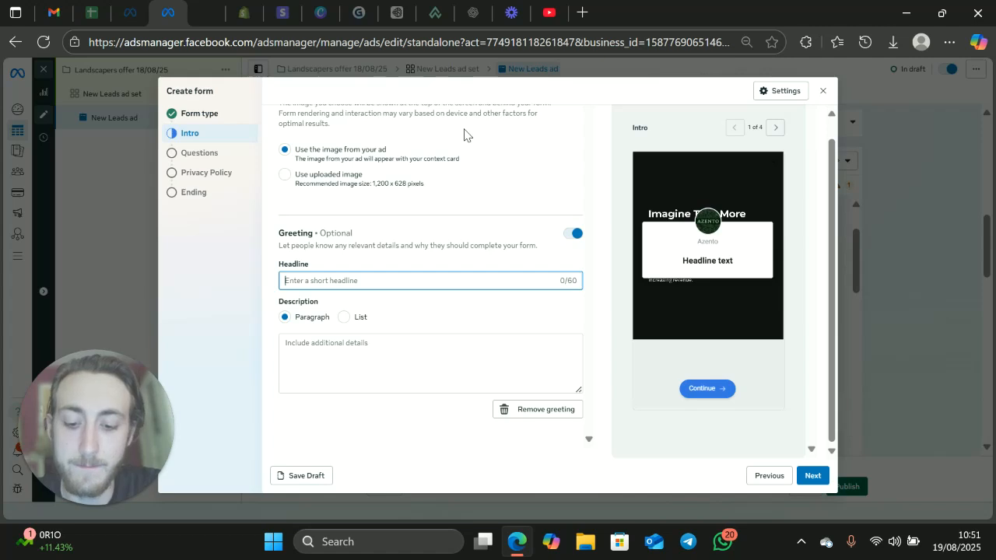
text(Thank )
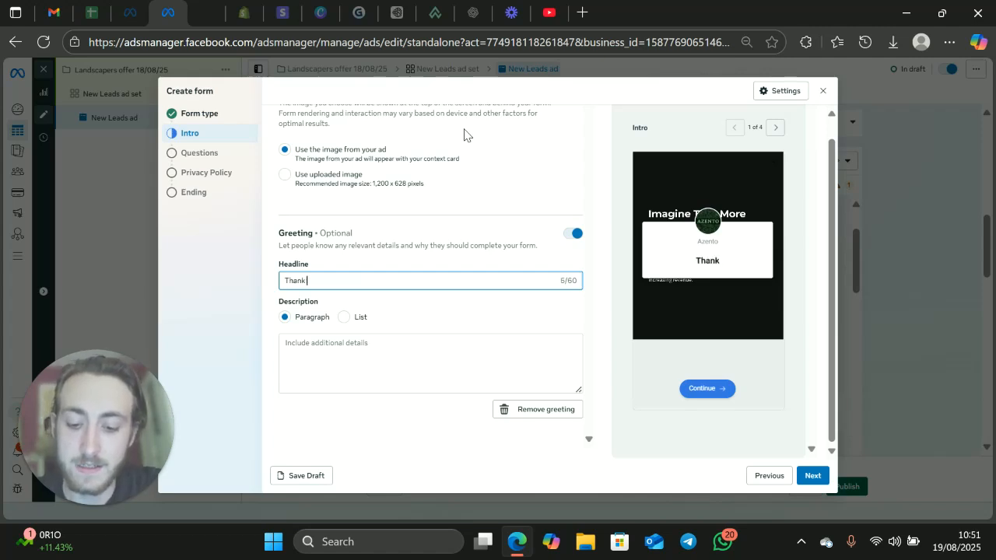
text(For Your)
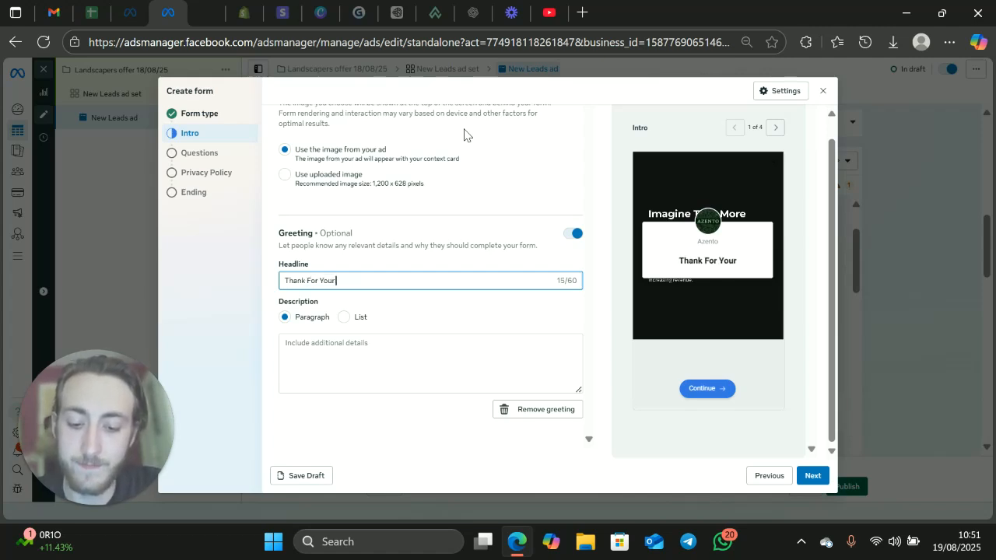
text( Interest)
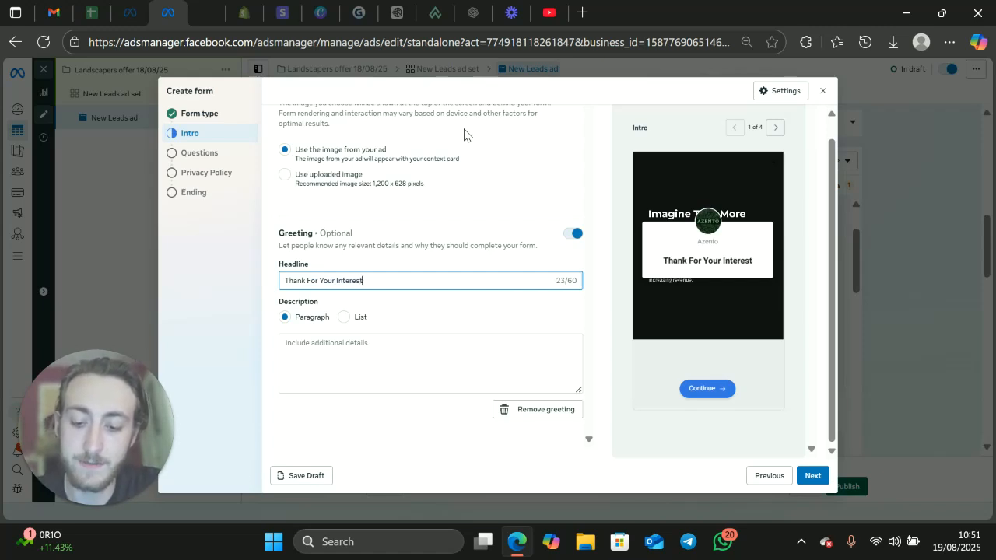
text( In)
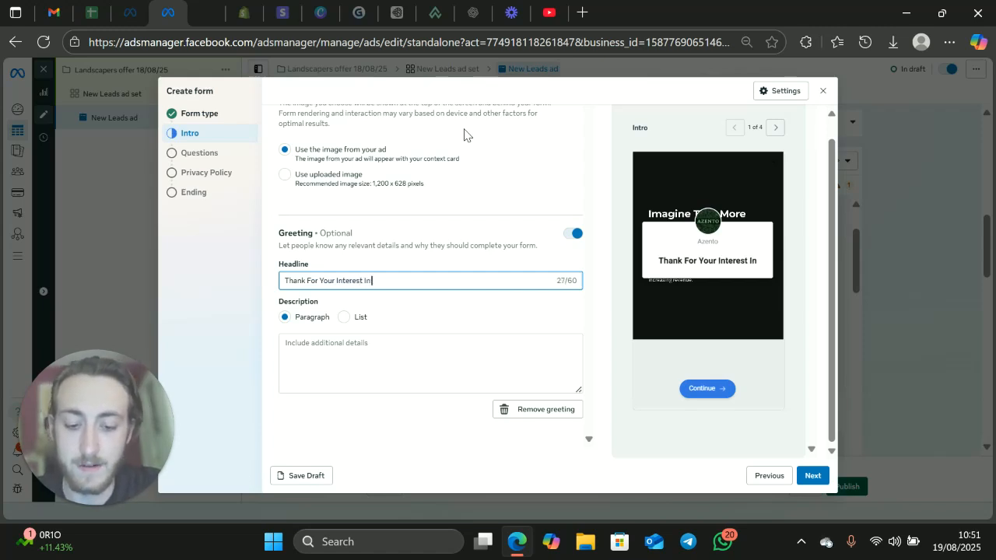
text( Our Services)
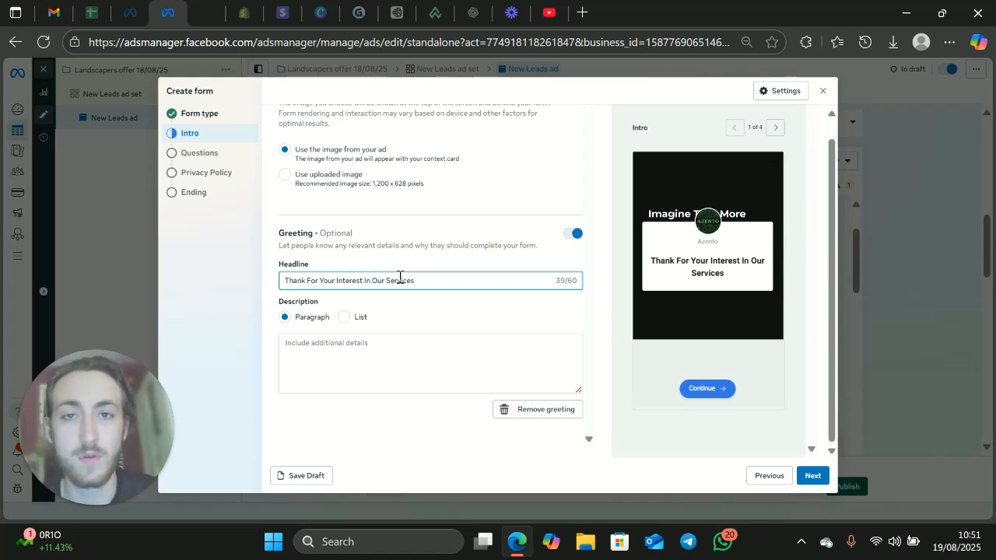
Step: Write the greeting's paragraph description as "Answer a few questions, fill in contact information and we'll be in touch"
click(365, 340)
text(Answer af)
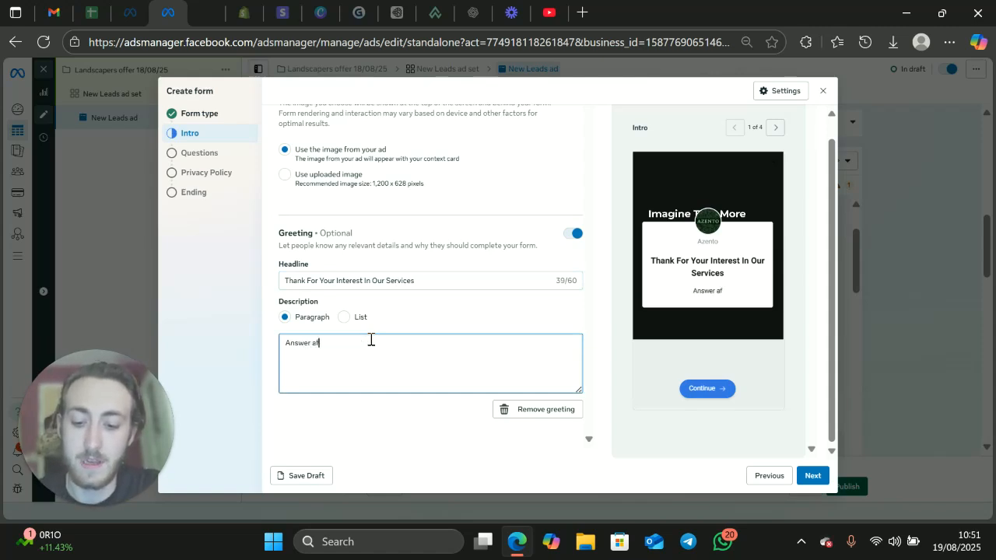
key(BackSpace)
text(few ques)
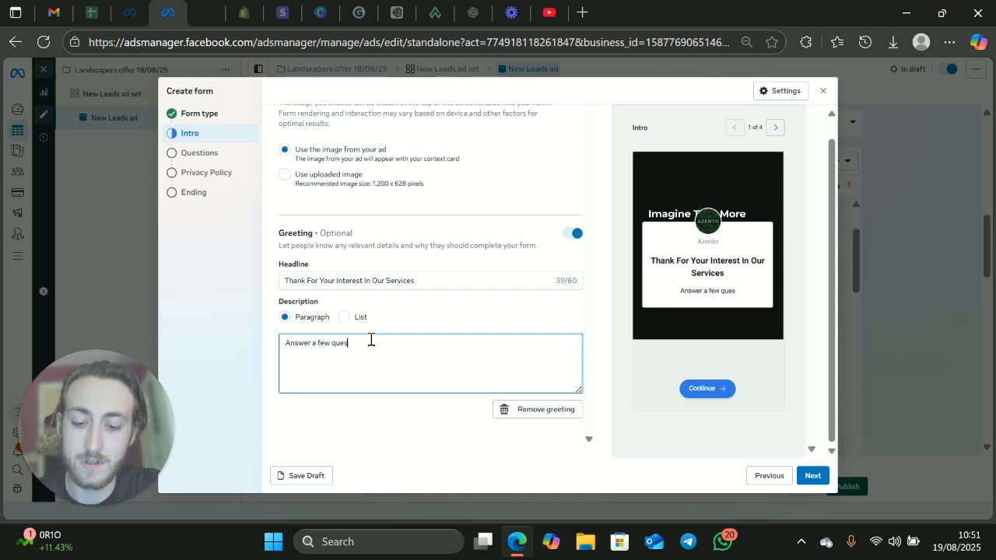
text(tions, fill)
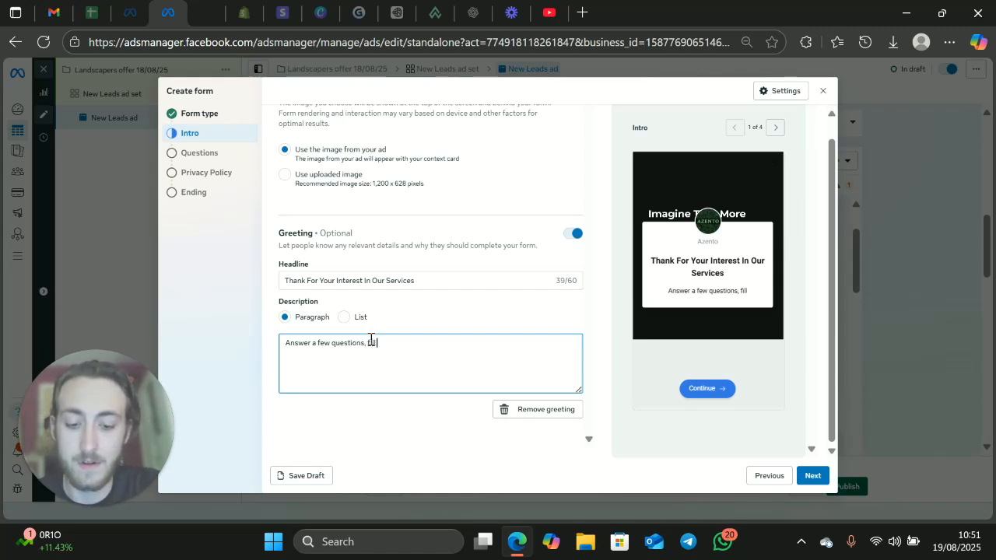
text( in con)
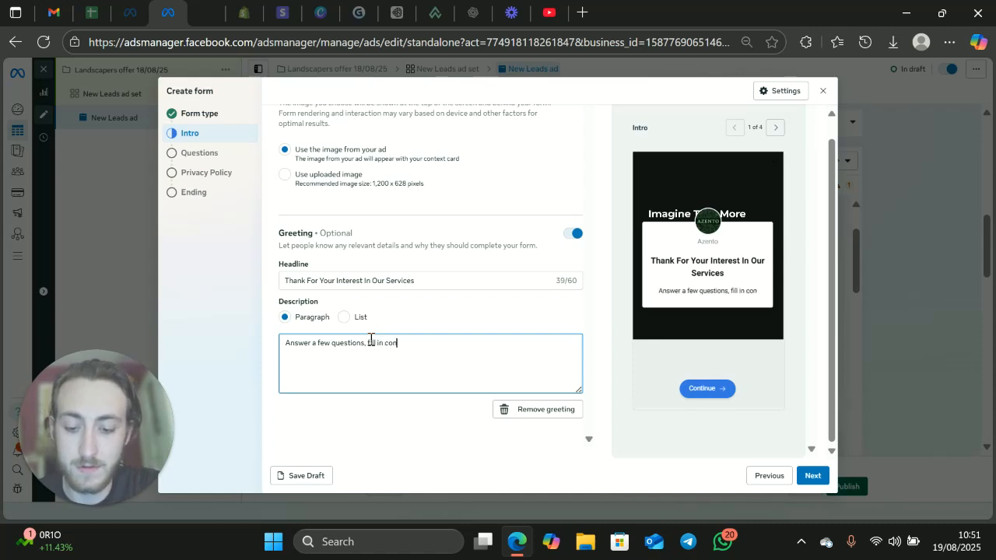
text(tact inform)
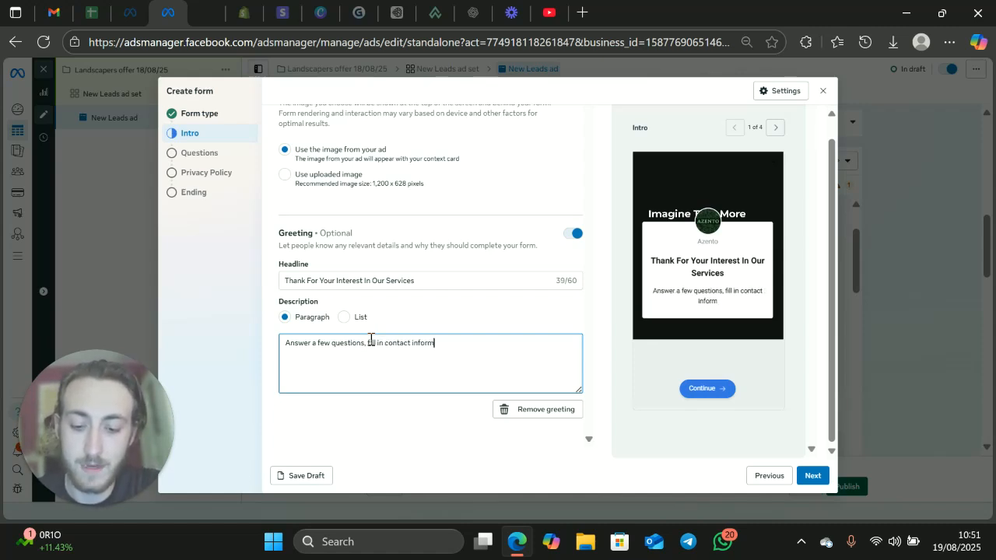
text(ation and we)
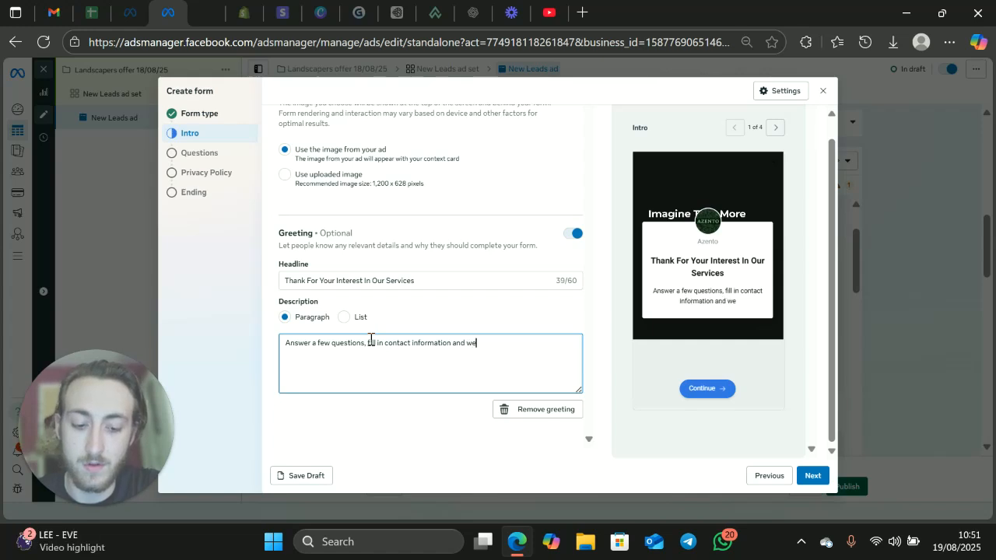
text('ll be in touch)
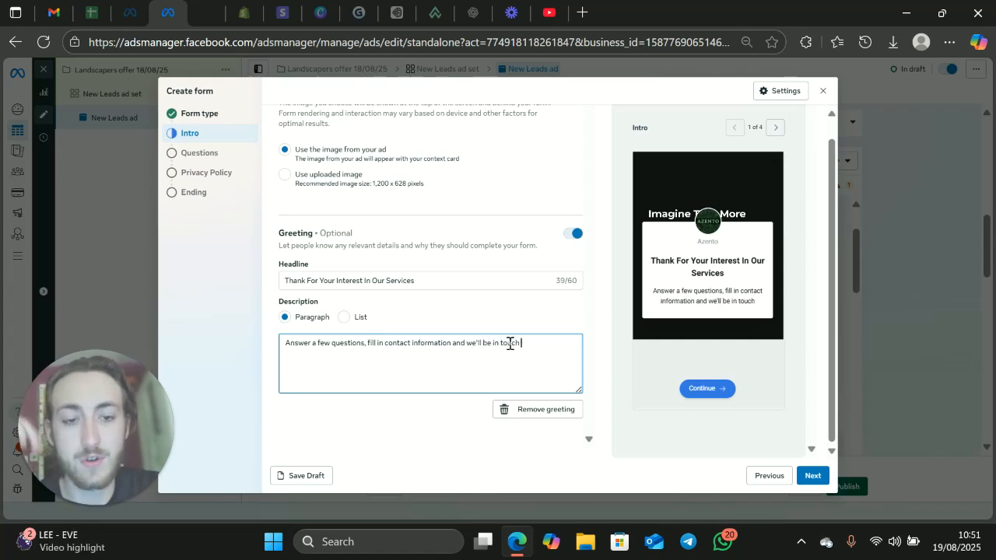
Step: Check the headline in the form preview and add an exclamation mark to its end
drag(652, 261, 762, 283)
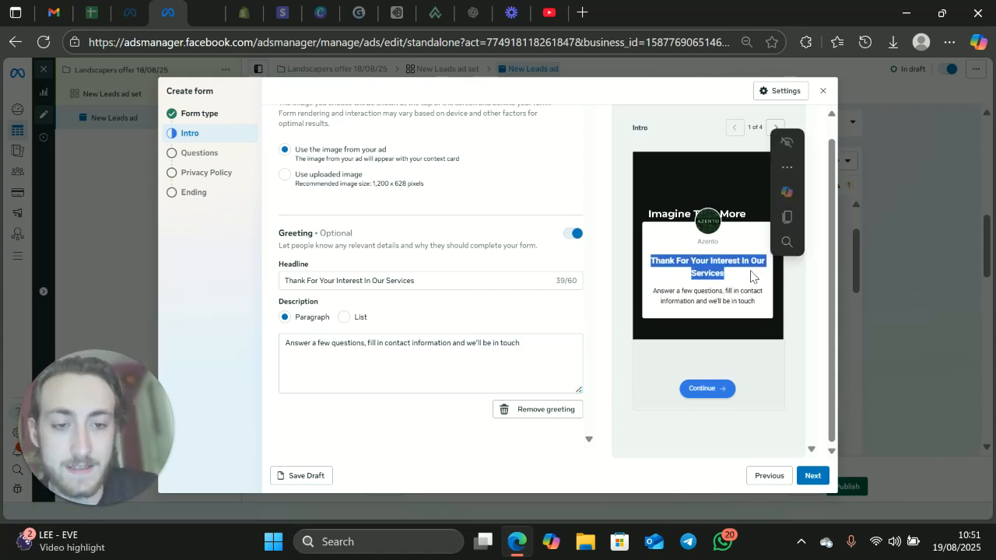
click(461, 280)
text(!)
click(490, 312)
Step: Replace the greeting headline with "Your 20% off is only a few questions away"
drag(423, 280, 274, 282)
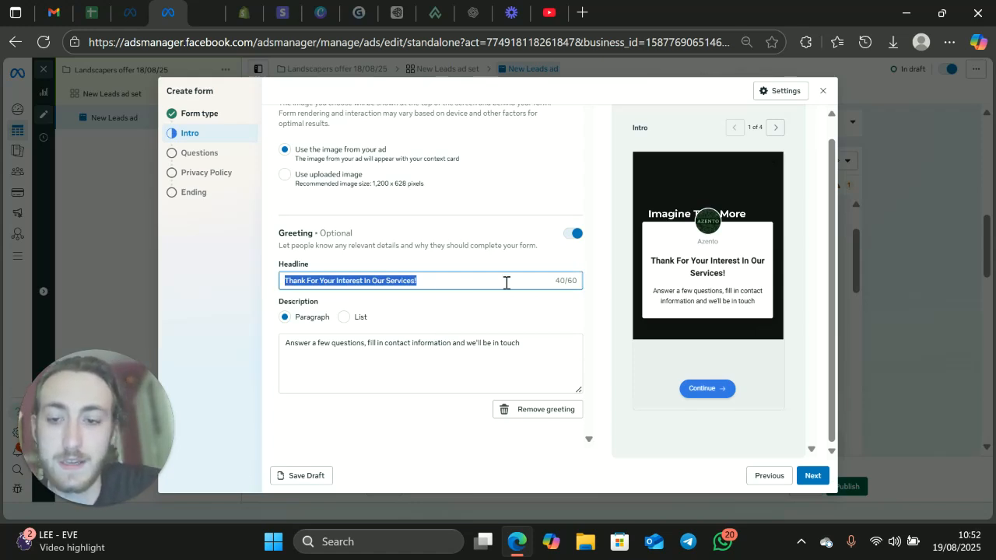
key(BackSpace)
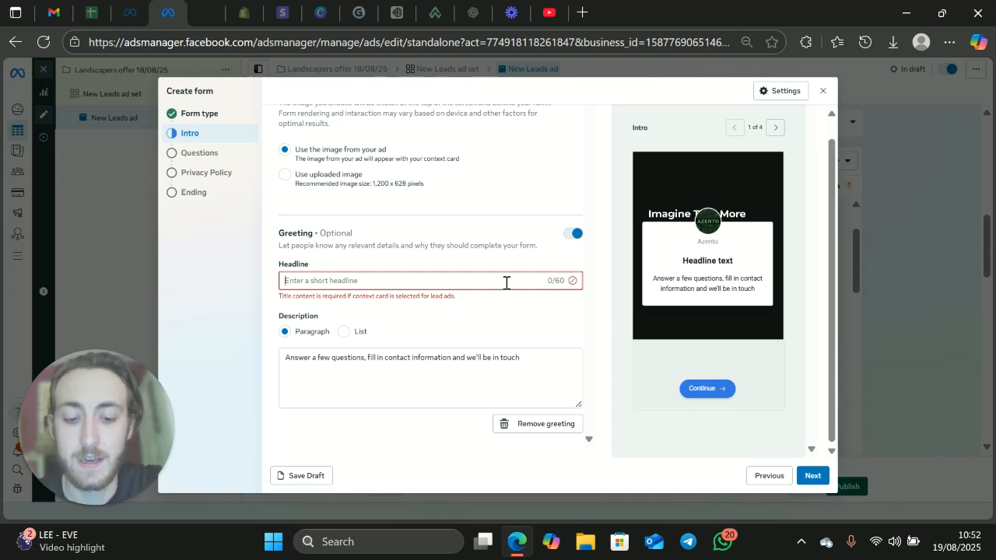
text(20%)
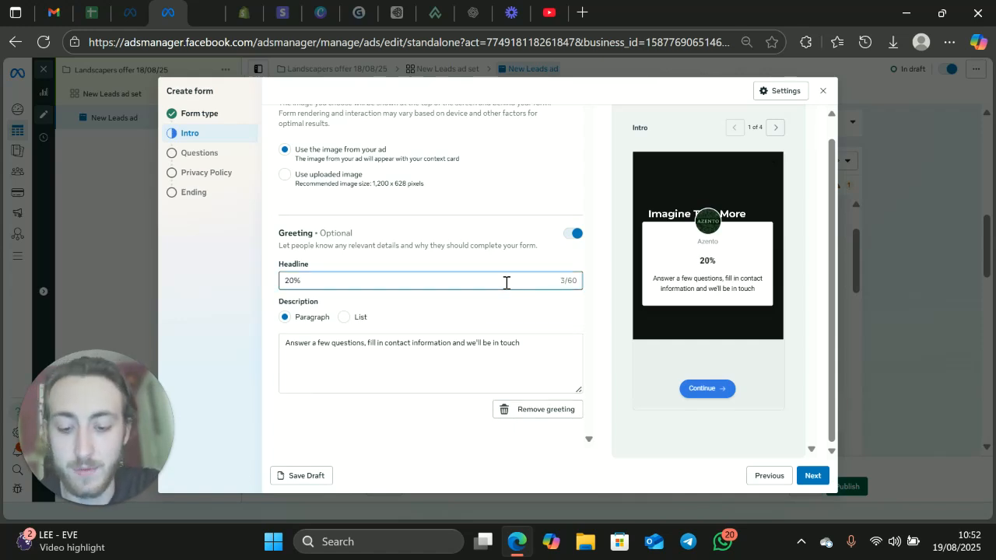
key(BackSpace)
key(BackSpace)
key(BackSpace)
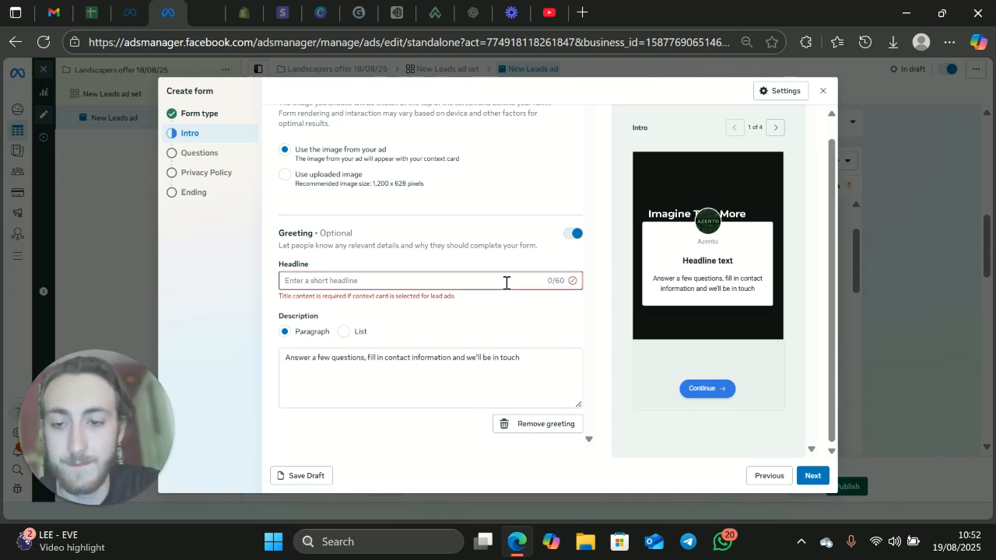
text(Your 20% off )
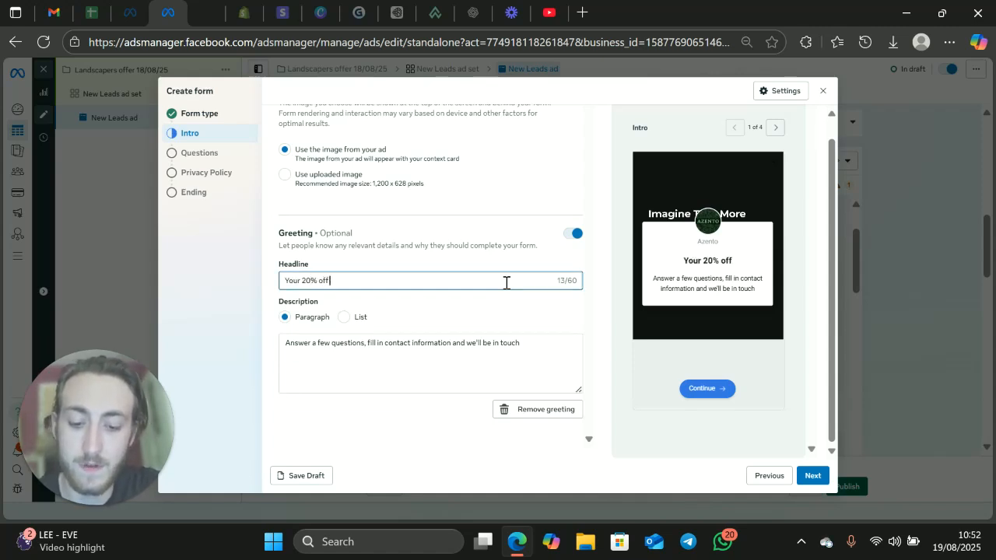
text(is on)
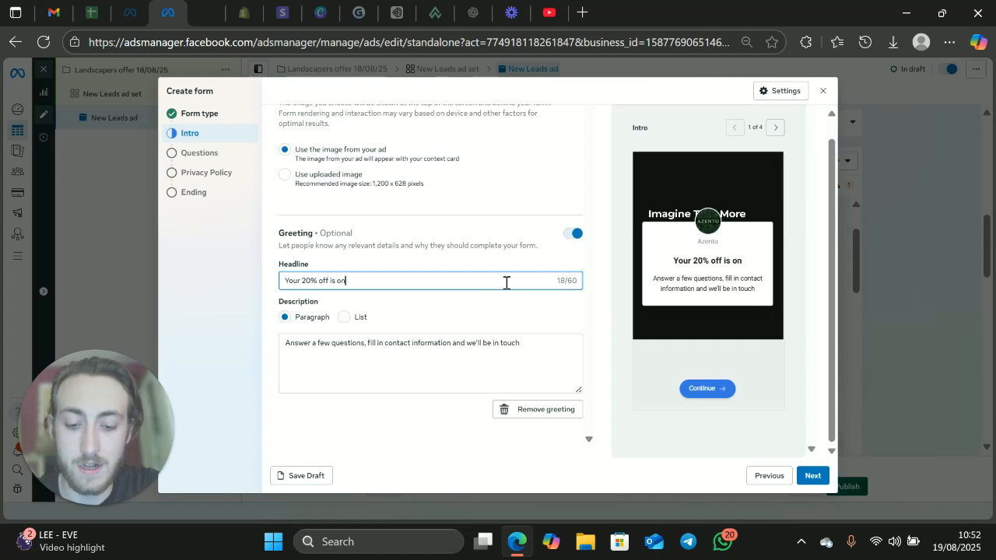
text(ly a few ans)
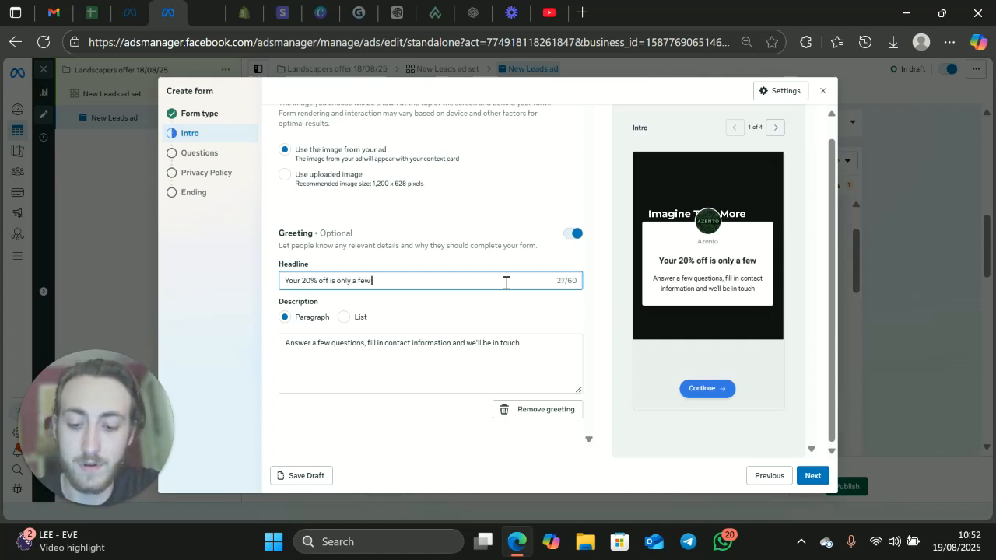
key(BackSpace)
key(BackSpace)
key(BackSpace)
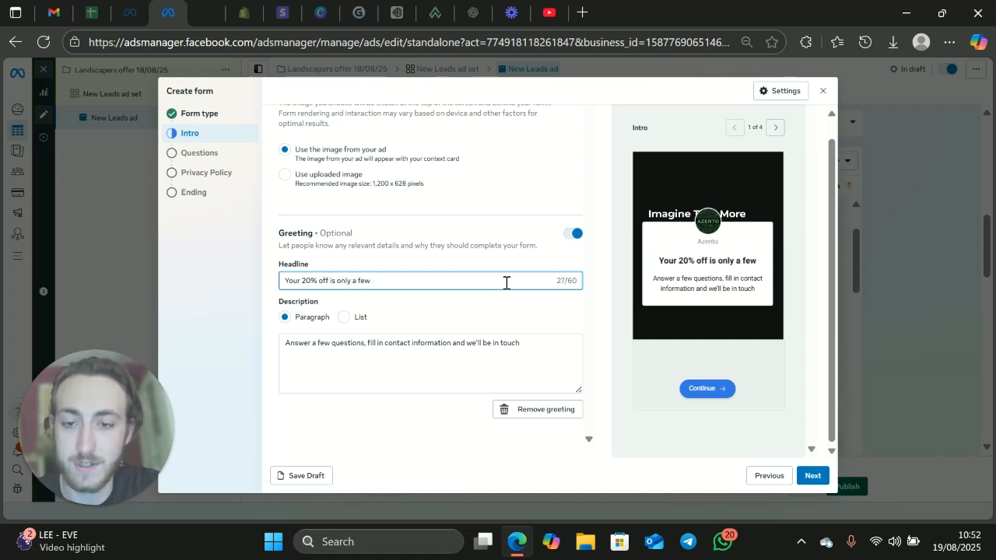
text(questions away)
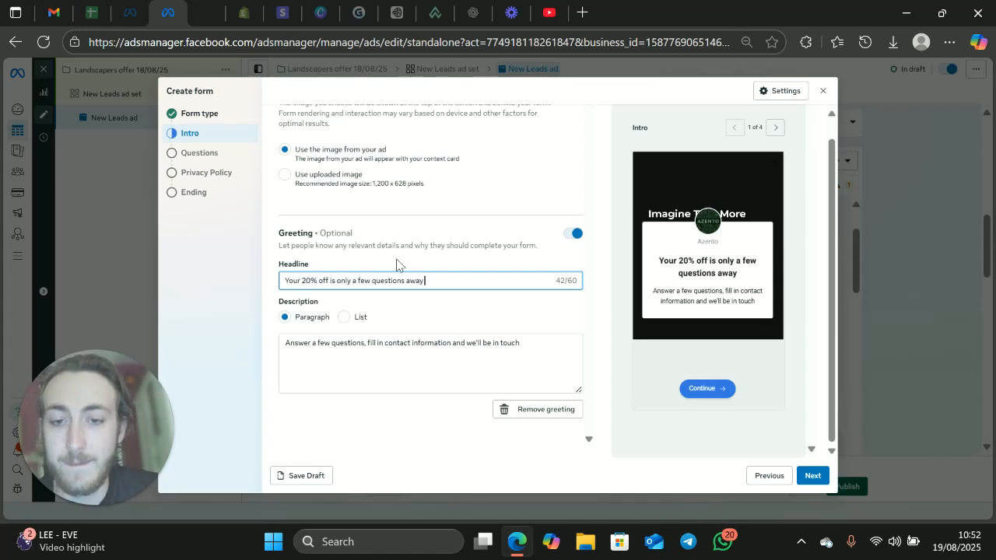
Step: Capitalize the words "Questions Away" at the end of the greeting headline
click(408, 281)
key(BackSpace)
text(A)
click(373, 282)
key(Delete)
text(A)
key(BackSpace)
text(Q)
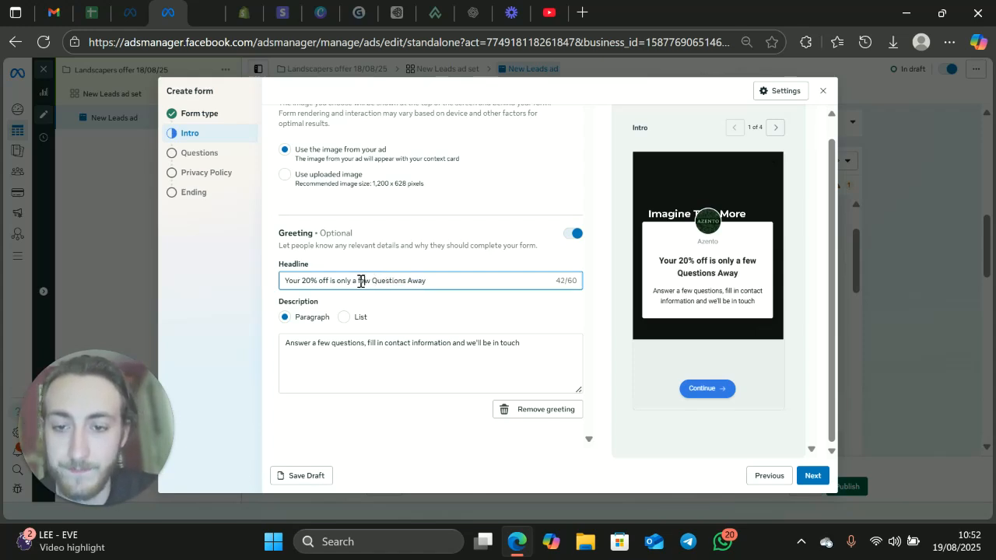
Step: Capitalize the words "A Few" in the greeting headline
key(Left)
key(Left)
key(Left)
key(Left)
key(BackSpace)
text(F)
key(Left)
key(Left)
key(BackSpace)
text(A)
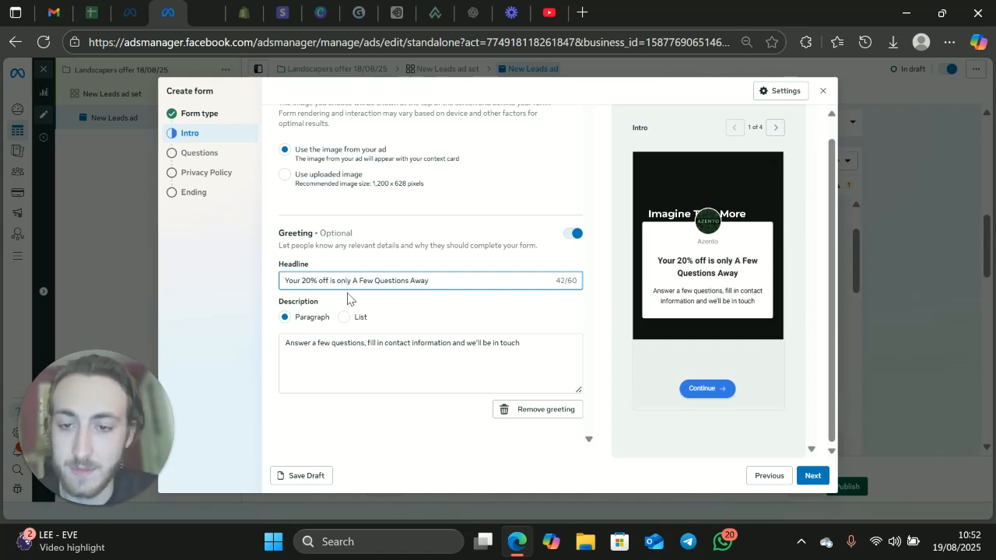
Step: Capitalize the words "Off Is Only" in the greeting headline
key(Left)
key(Left)
key(Left)
key(Left)
key(Left)
key(BackSpace)
text(O)
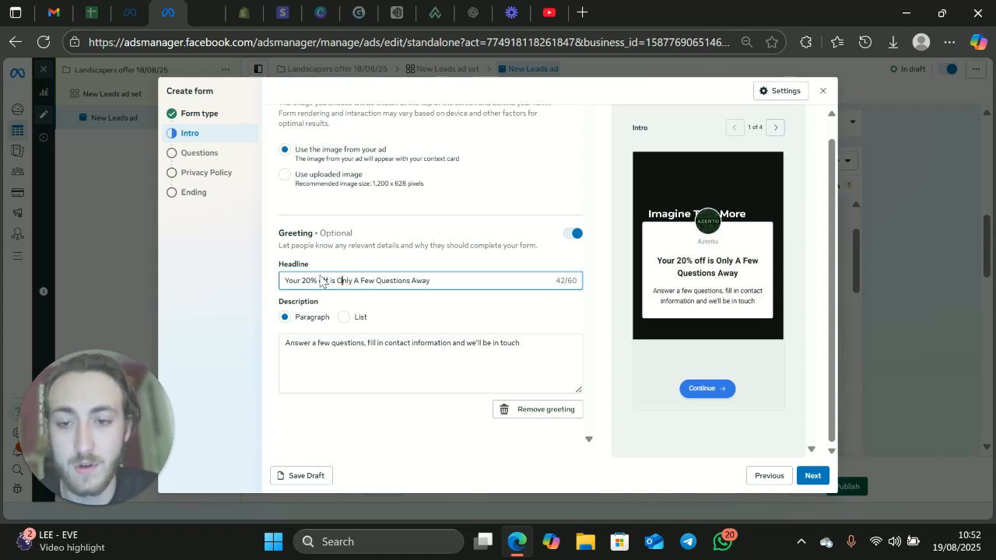
key(BackSpace)
text(I)
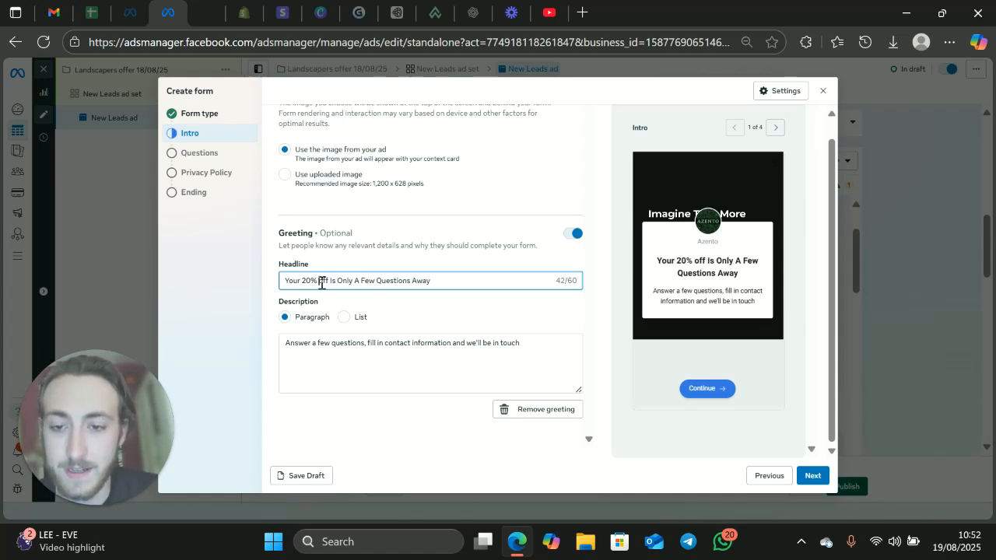
key(BackSpace)
text(O)
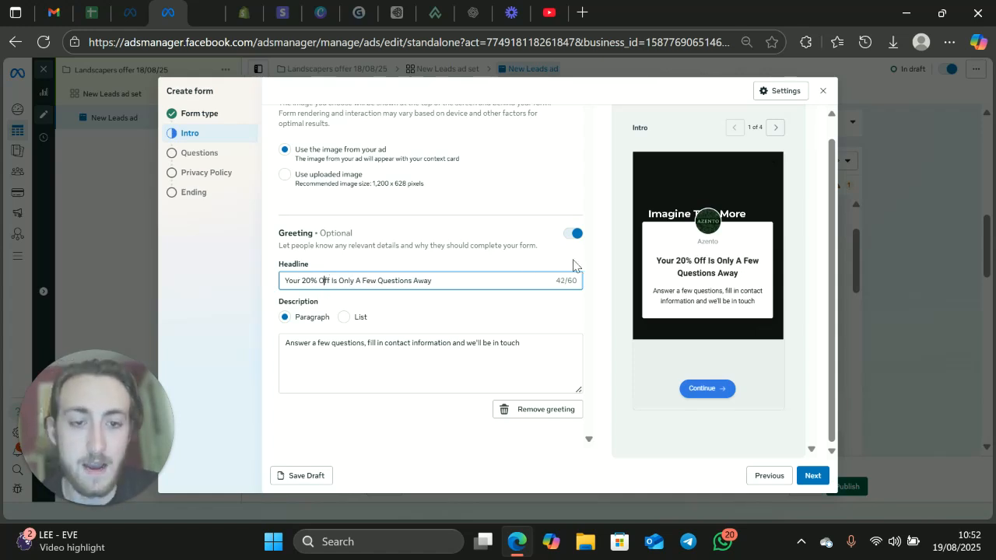
Step: Review the headline in the form preview and end it with an exclamation mark
drag(652, 261, 762, 279)
click(464, 280)
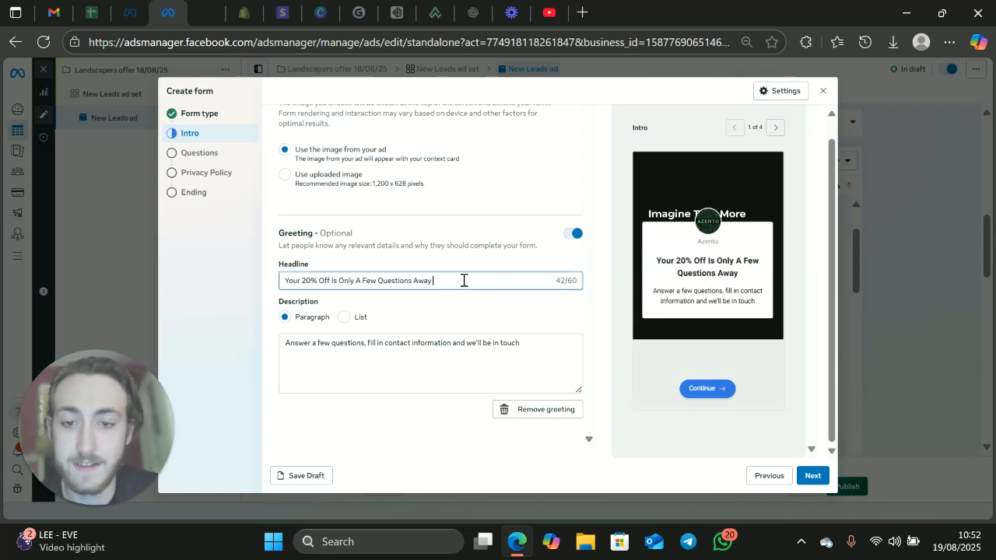
text(!)
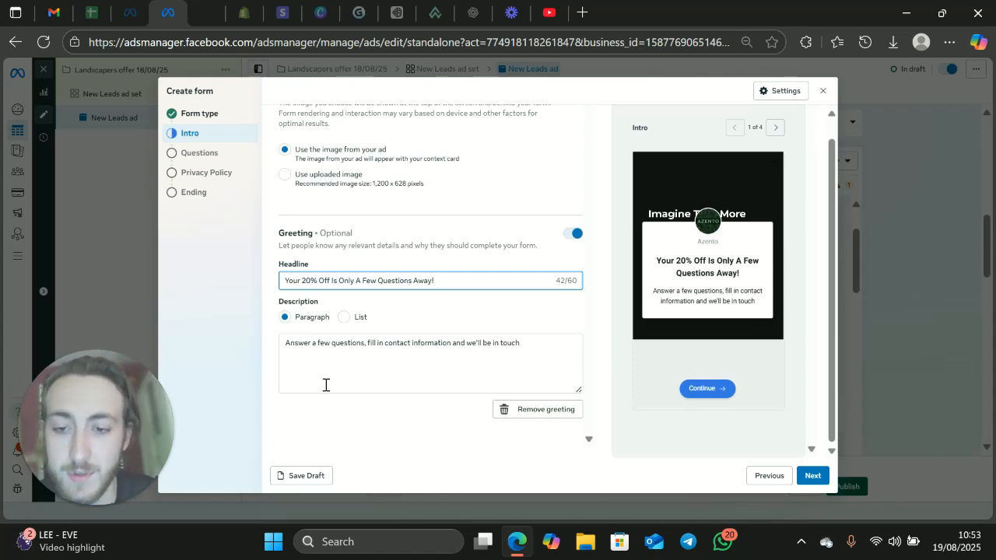
Step: Review the greeting description, continue to the form's Questions section and dismiss the lead filtering notice
click(282, 344)
drag(283, 345, 581, 351)
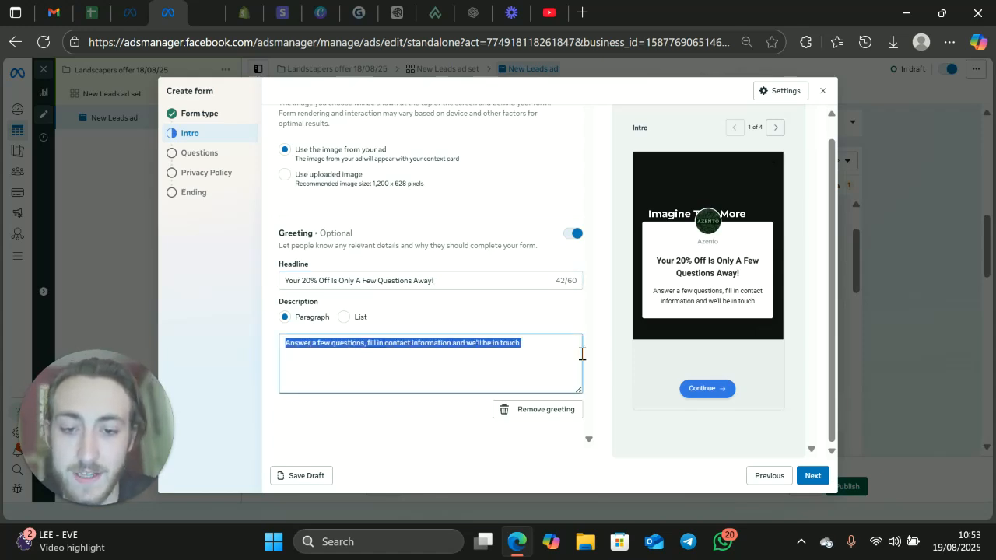
click(528, 343)
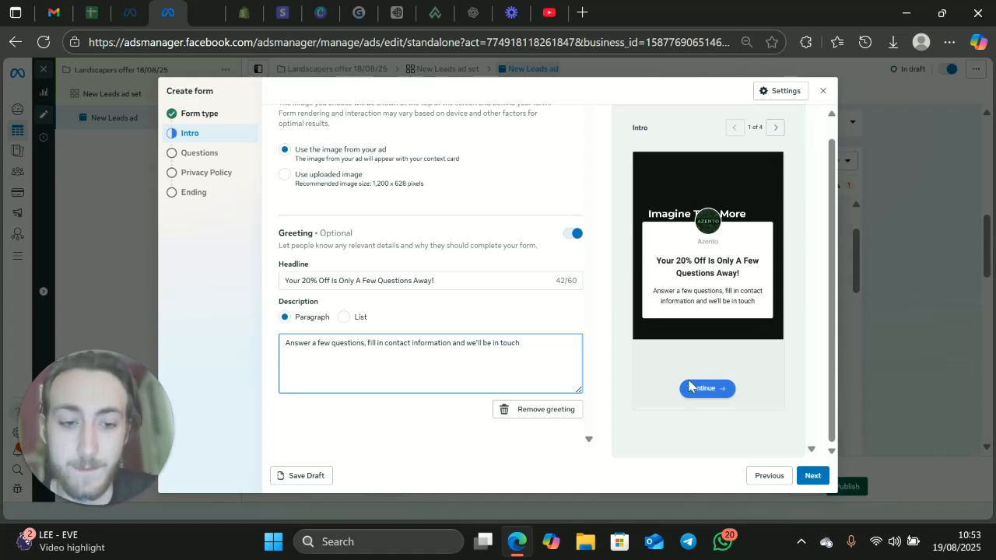
click(817, 477)
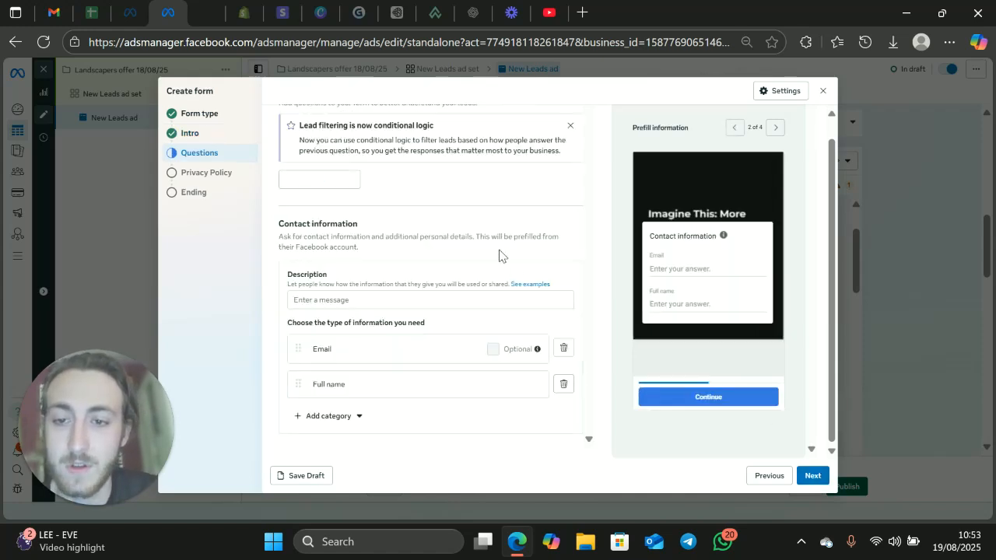
scroll(409, 234, up, 1)
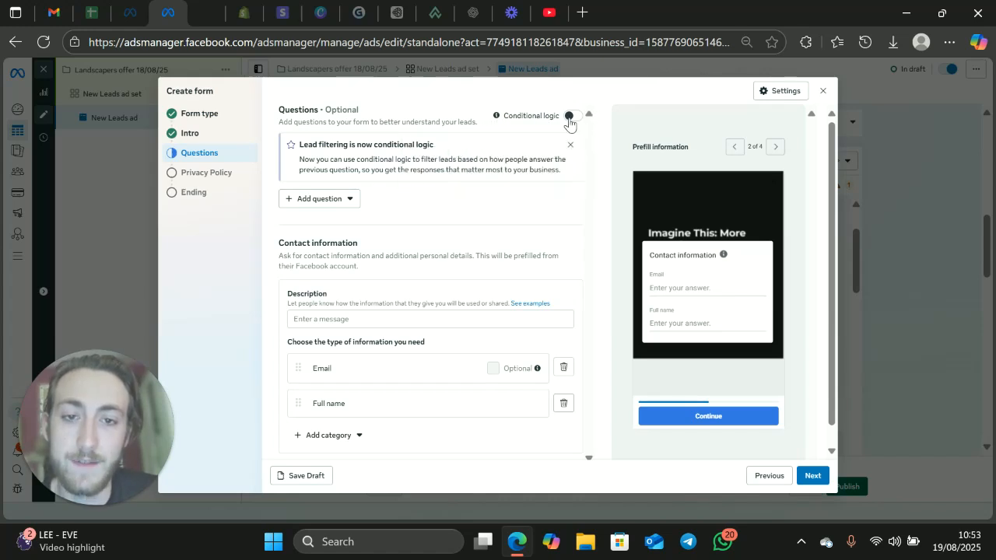
click(571, 145)
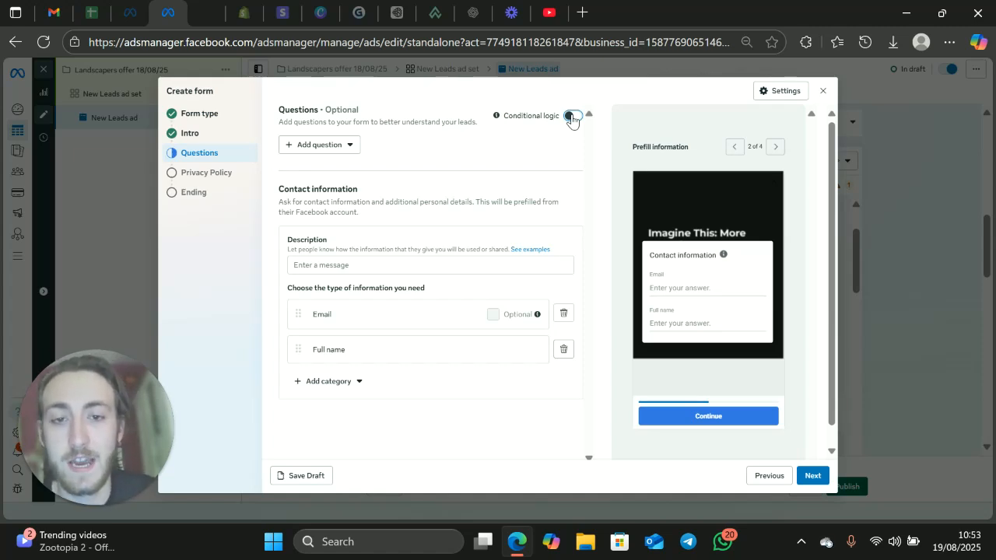
Step: Turn on conditional logic and add a multiple choice question reading "What is your budget for this project"
click(570, 116)
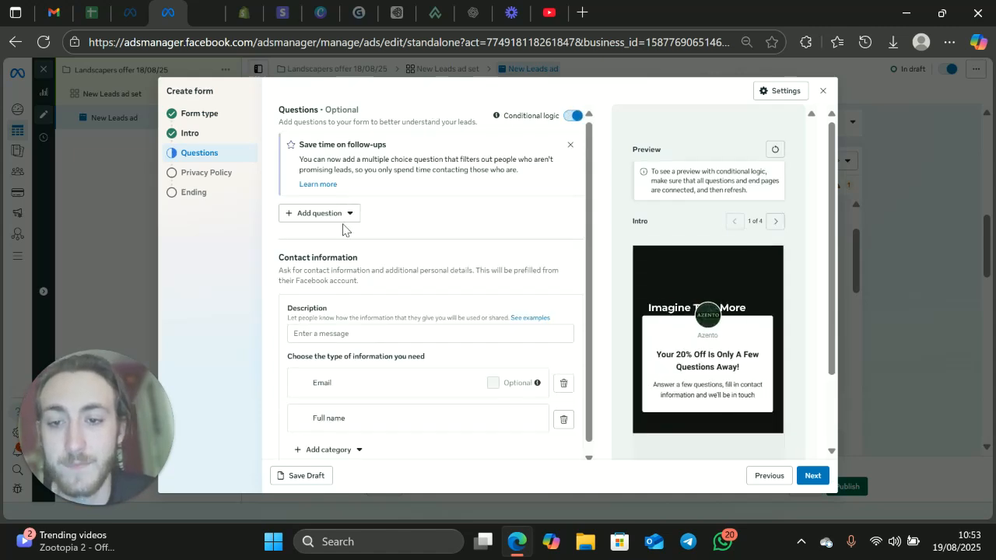
click(341, 215)
click(346, 242)
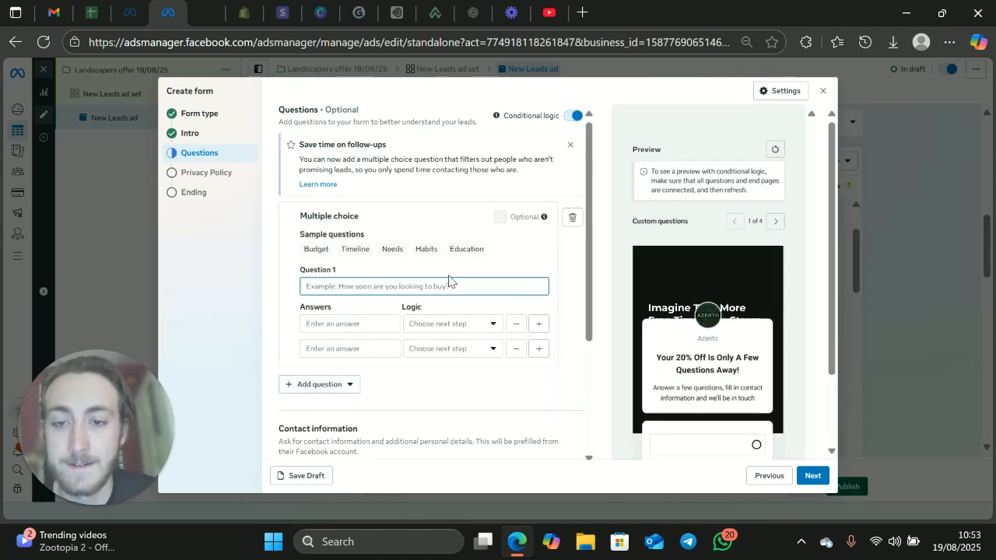
text(Wha)
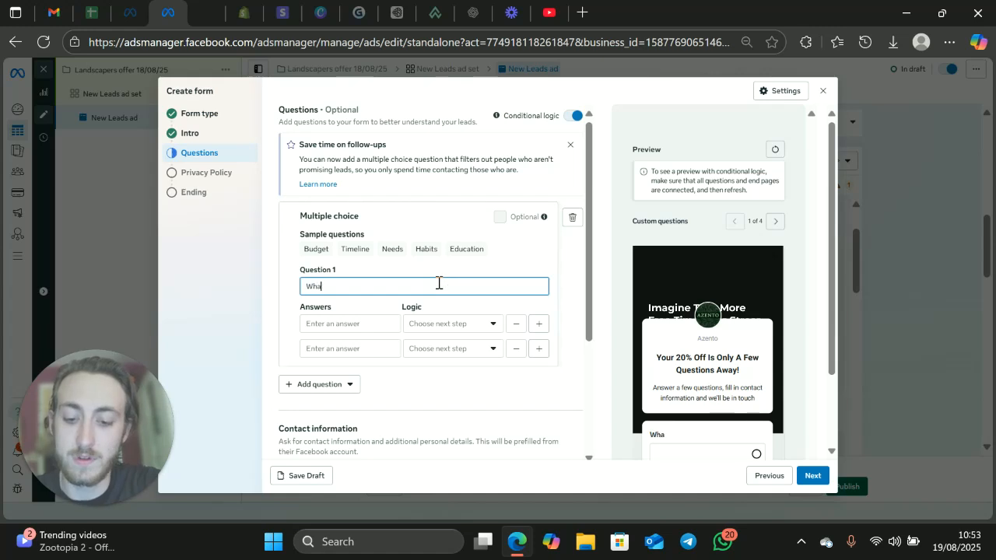
text(t is your bu)
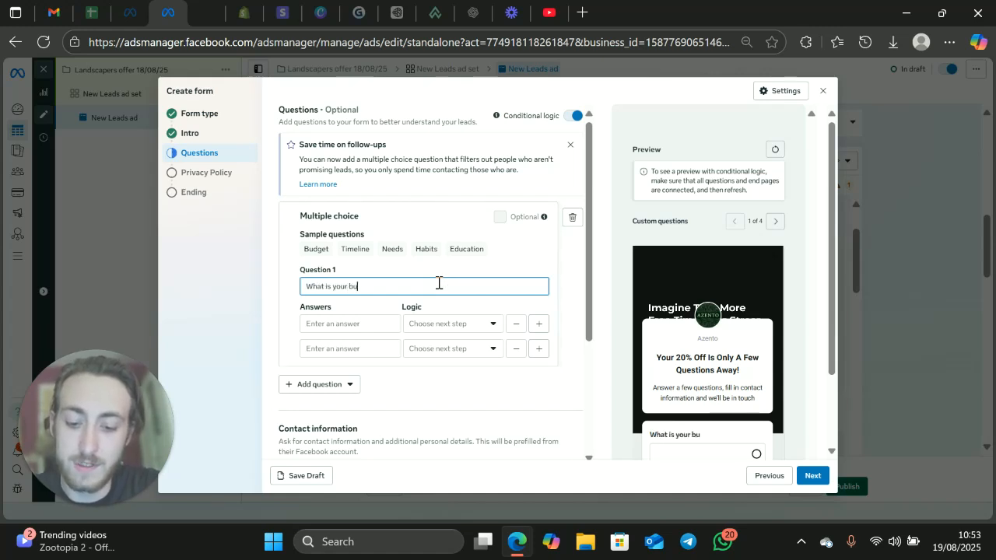
text(dget for this project)
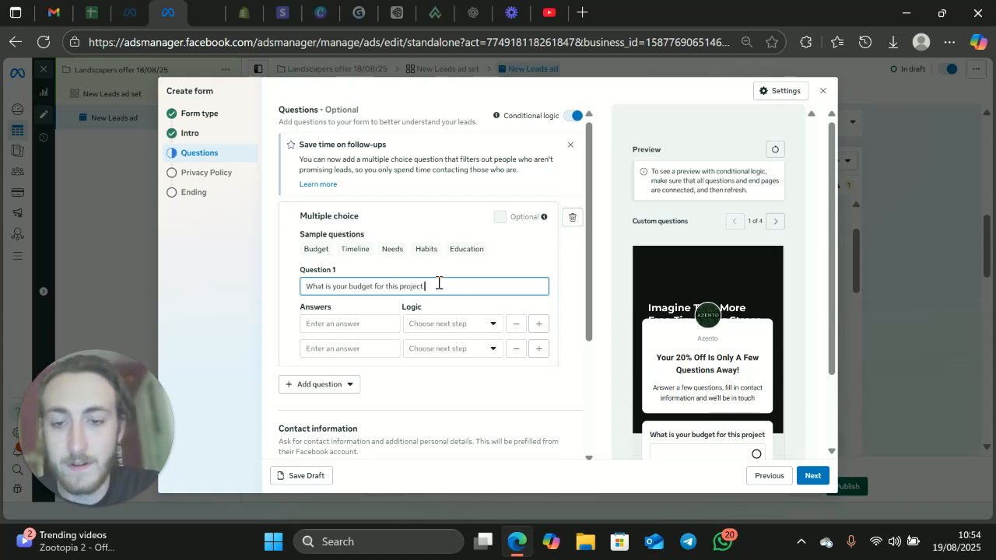
Step: Enter "lower than 10k" as the budget question's first answer and open its next-step logic options
click(362, 325)
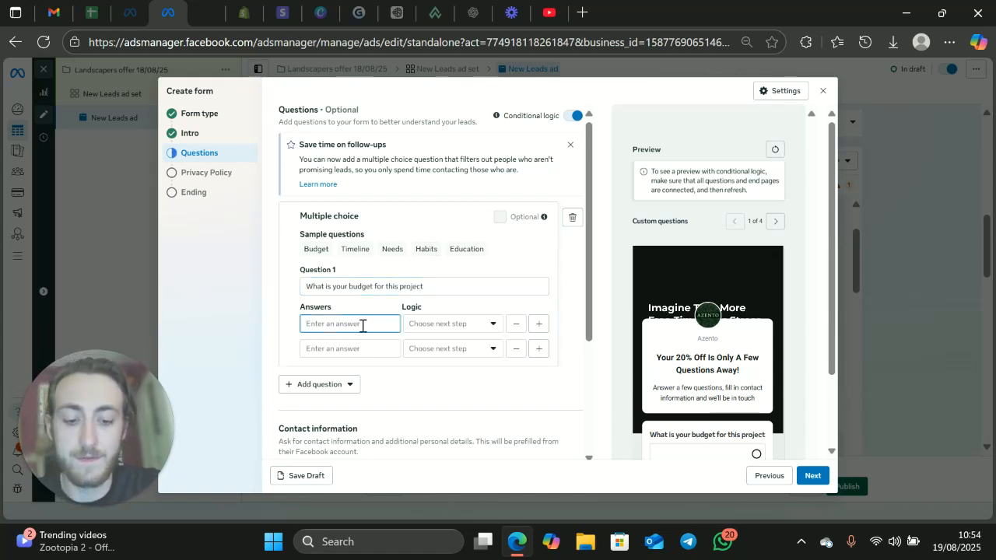
text(lowe)
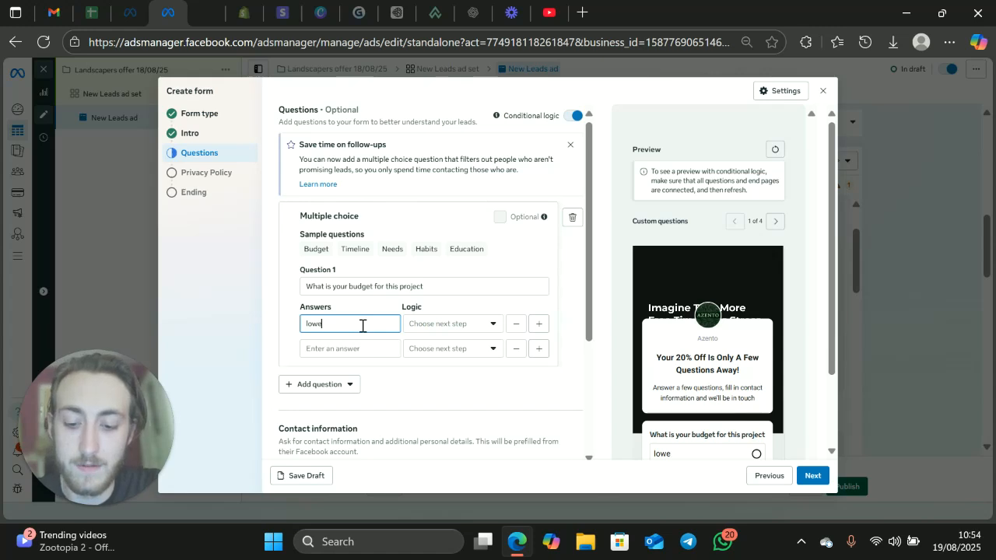
text(r than 10k)
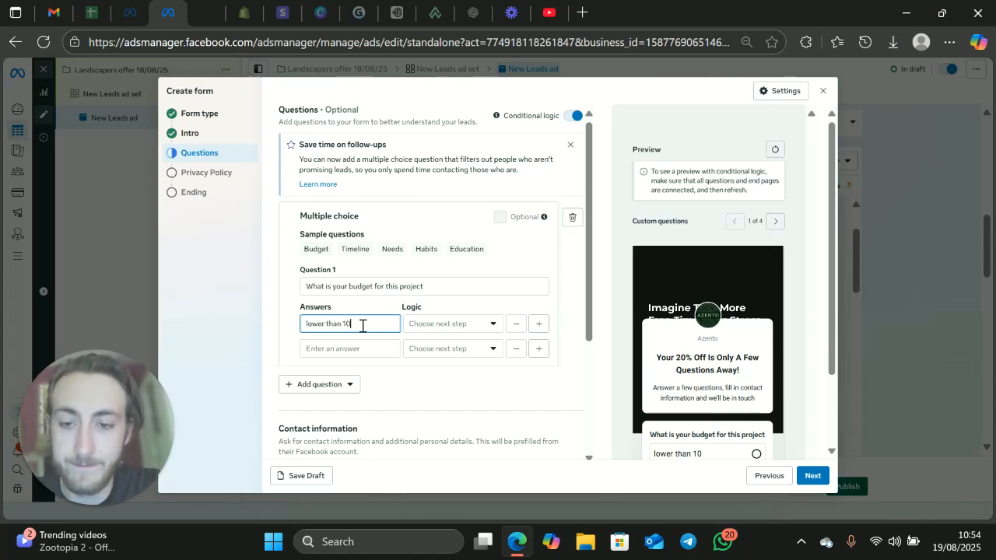
click(412, 323)
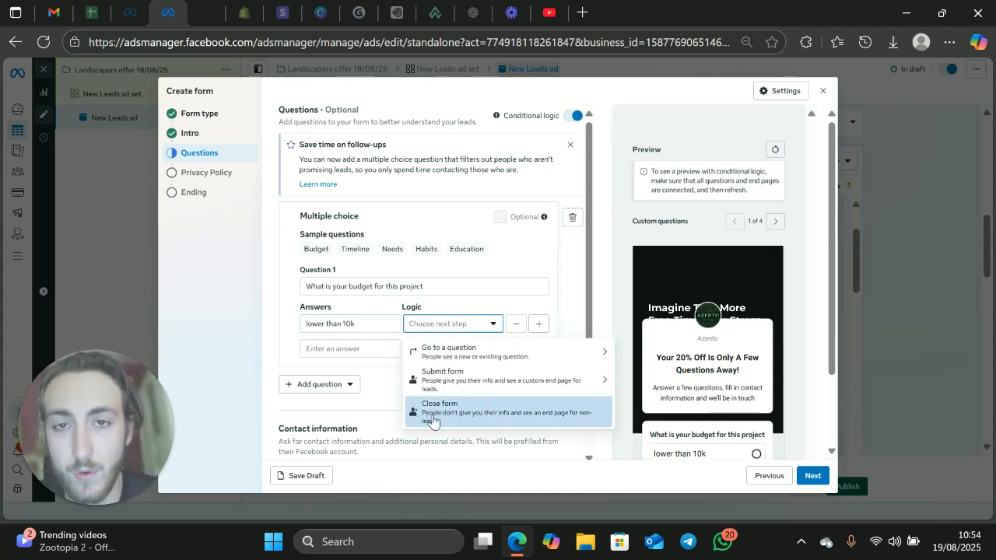
Step: Enter "above 10k" as the second answer and explore its "Go to a question" logic option
click(352, 348)
text(abov)
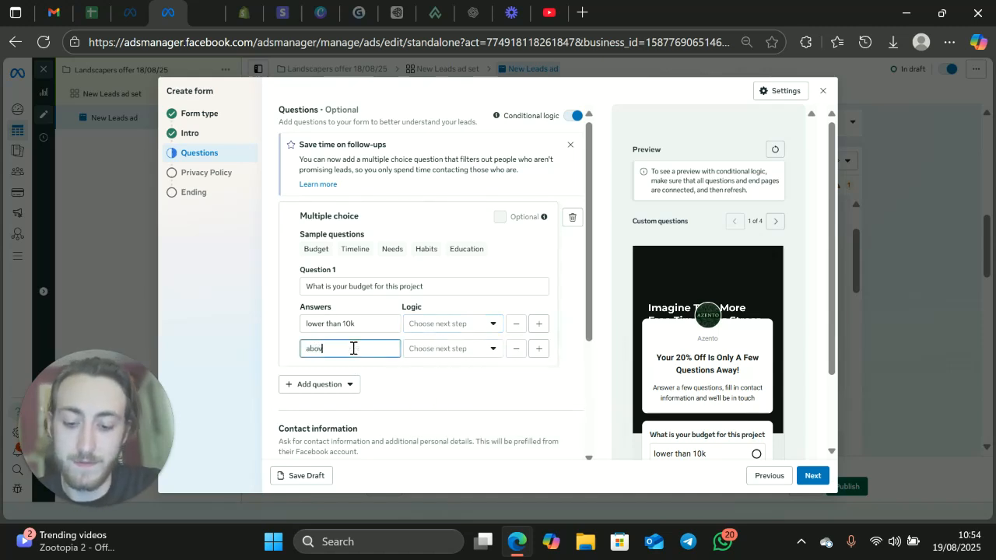
text(e 10k)
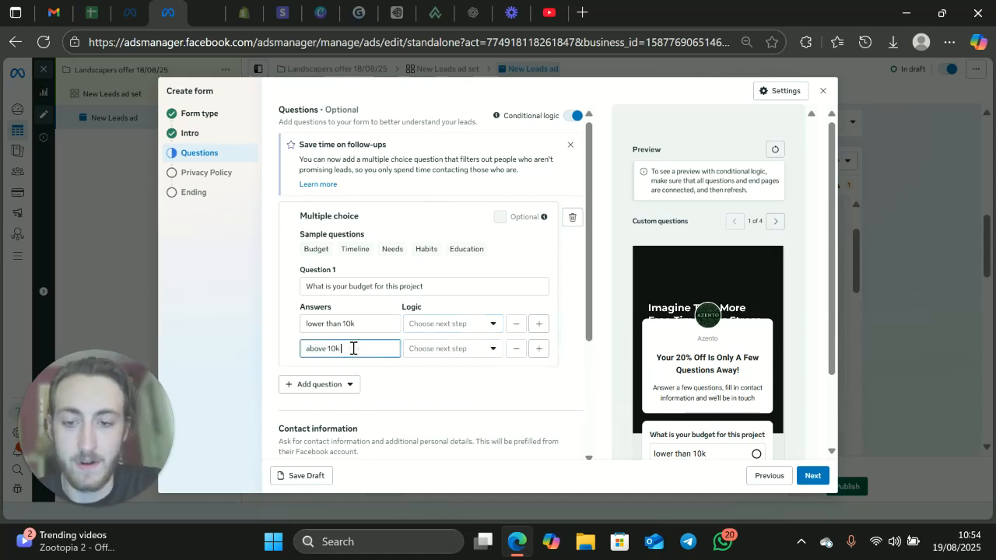
click(414, 348)
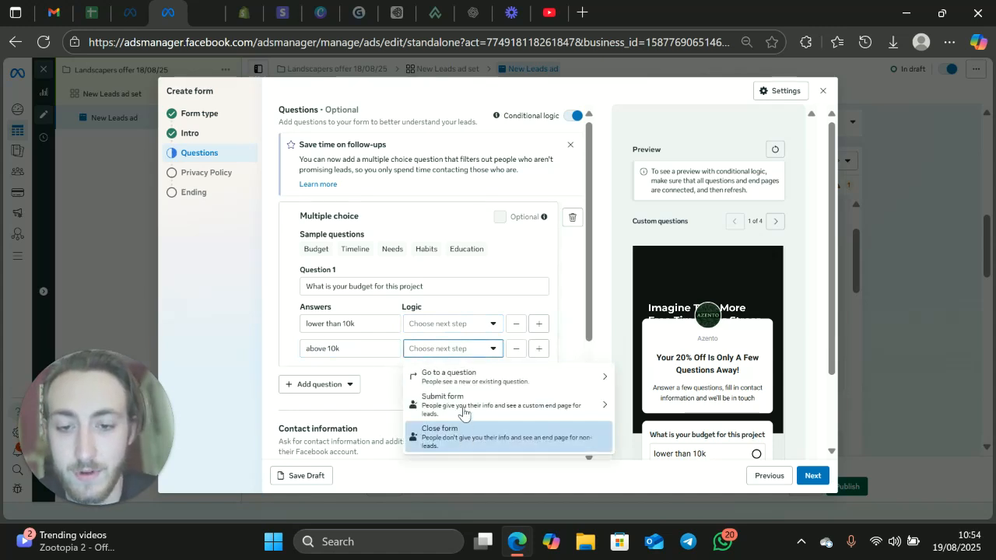
click(464, 381)
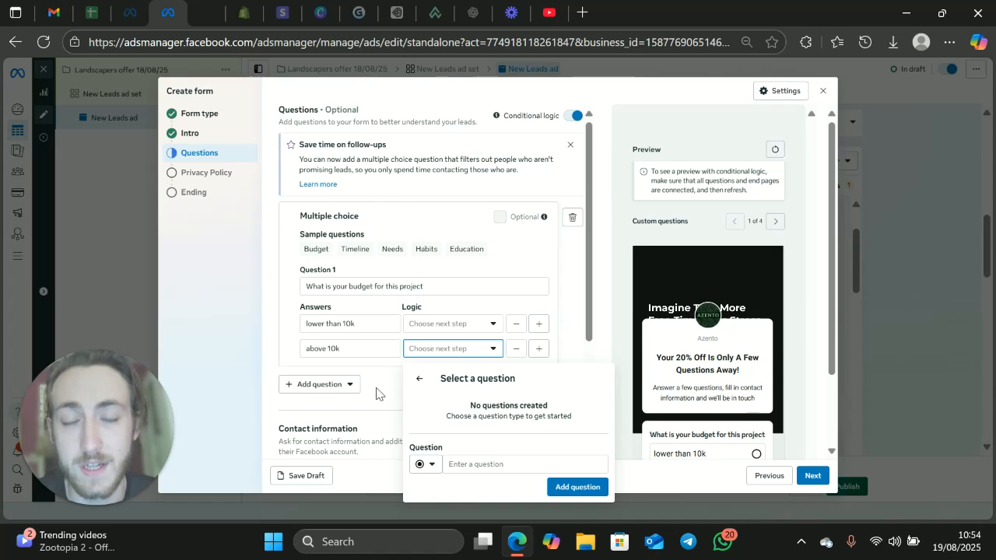
click(419, 378)
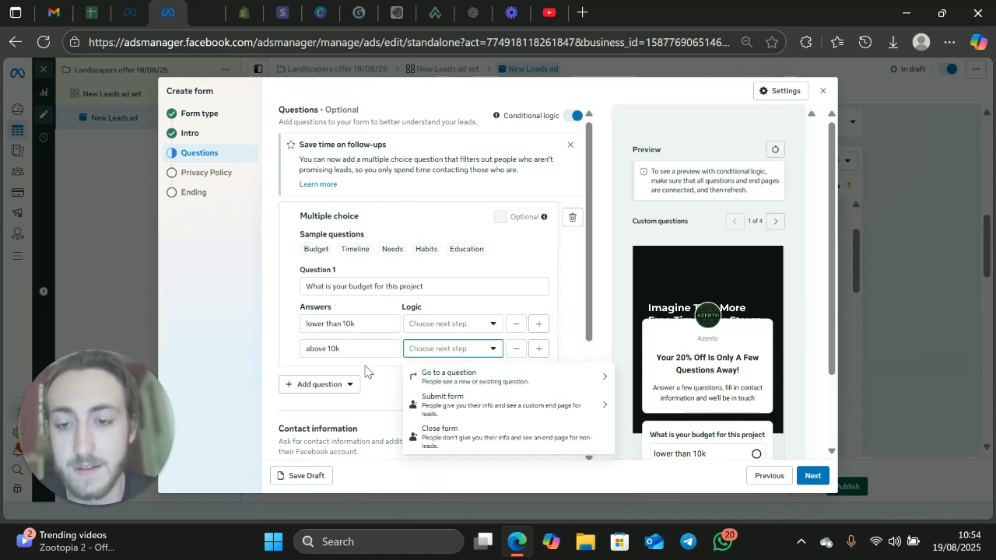
Step: Delete the budget question and turn off conditional logic for the form
click(572, 217)
click(624, 239)
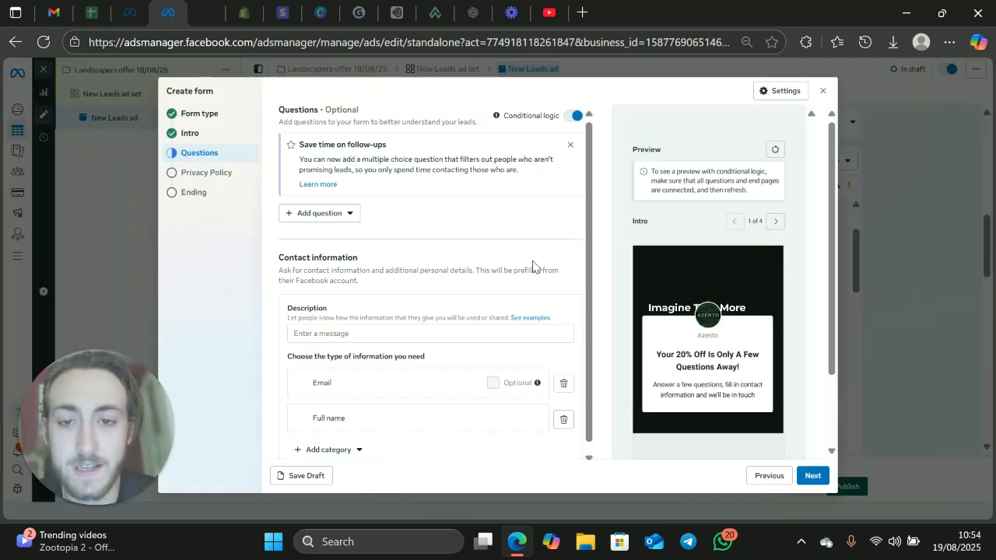
click(575, 115)
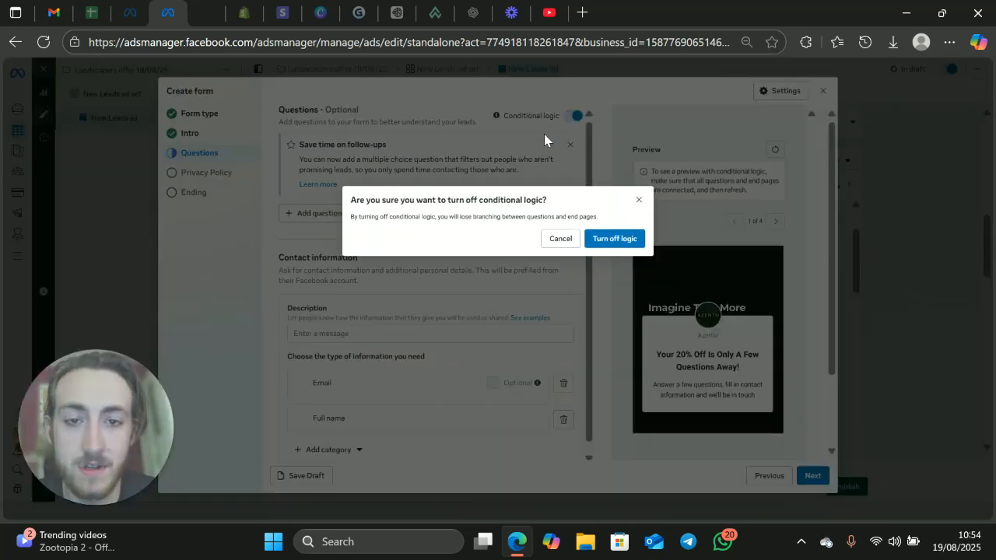
click(620, 238)
Step: Add a multiple choice question reading "What project did you have in mind"
click(324, 199)
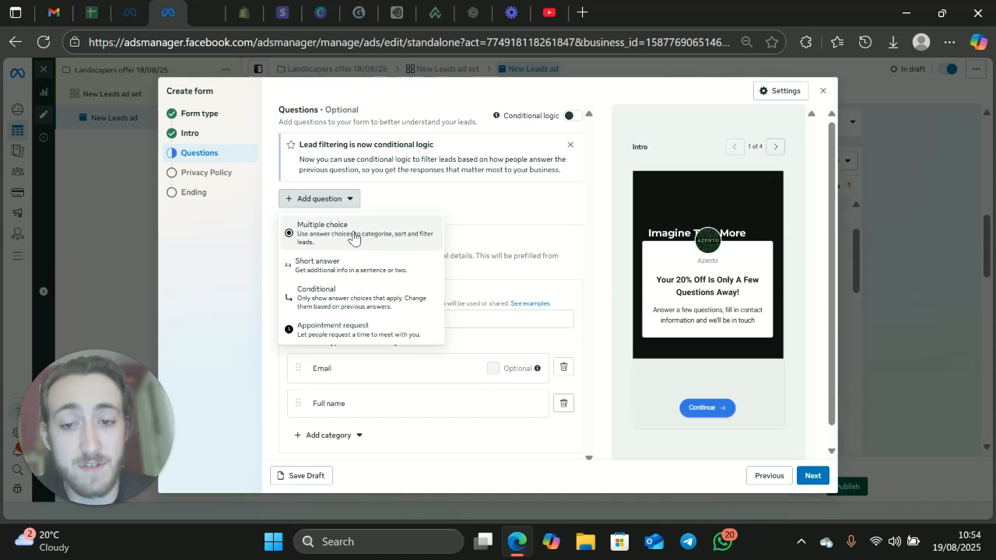
click(354, 234)
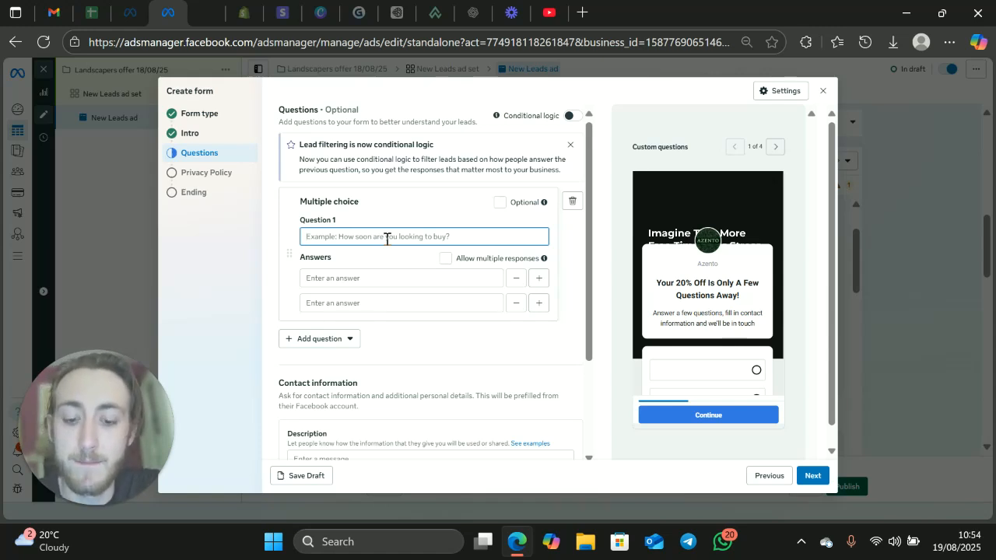
text(Wh)
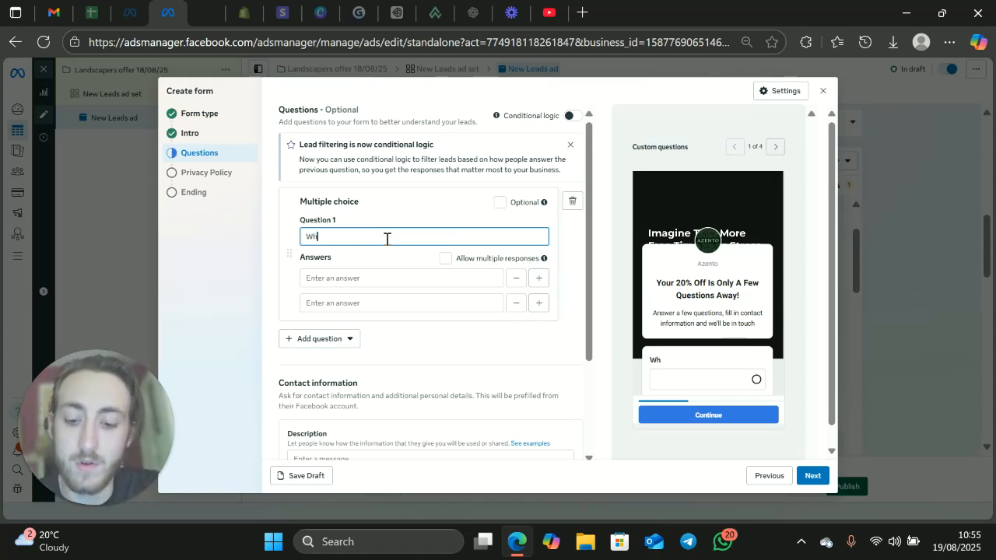
text(at project)
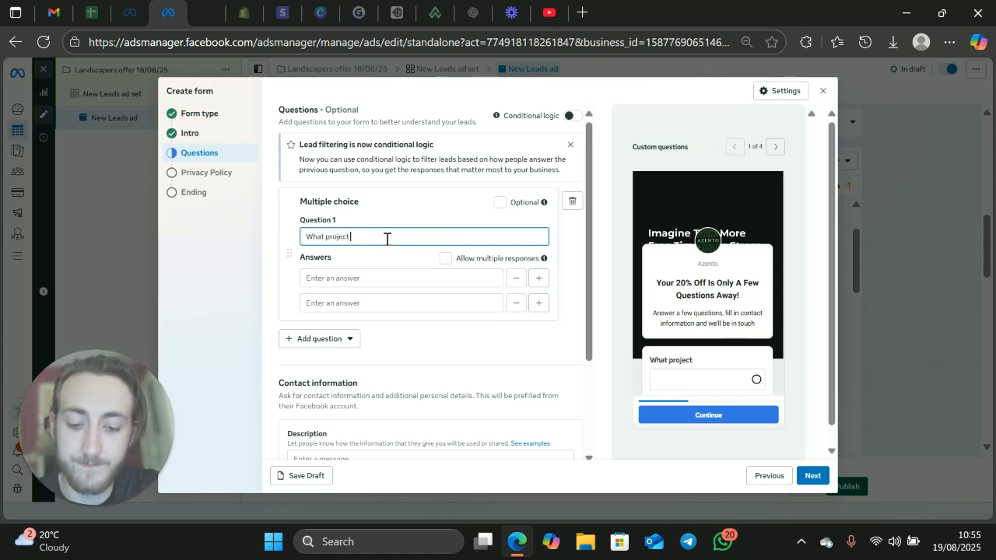
text( did you have in mind)
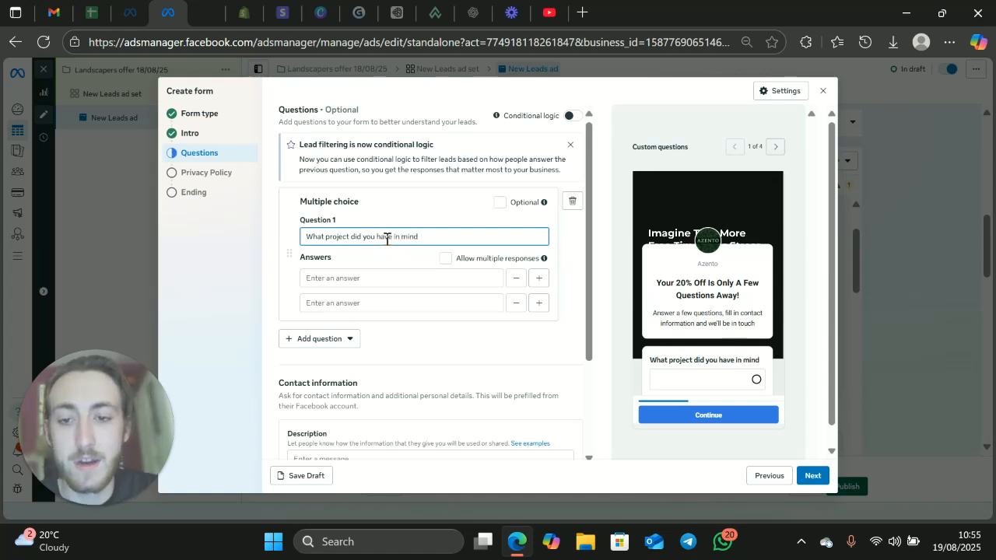
Step: Capitalise every word of the multiple choice question and end it with a question mark: "What Project Did You Have In Mind?"
key(BackSpace)
text(P)
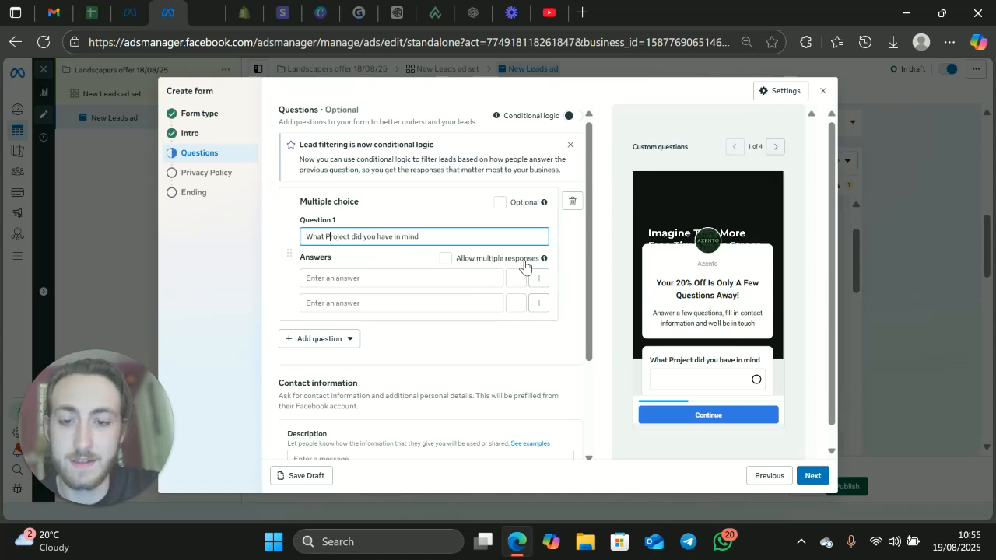
click(355, 236)
key(BackSpace)
text(D)
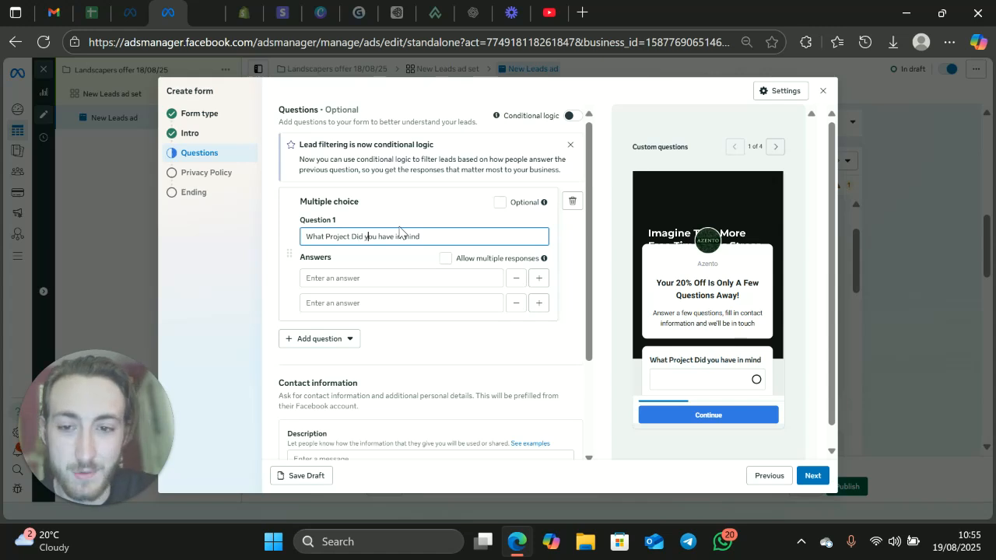
key(BackSpace)
text(Y)
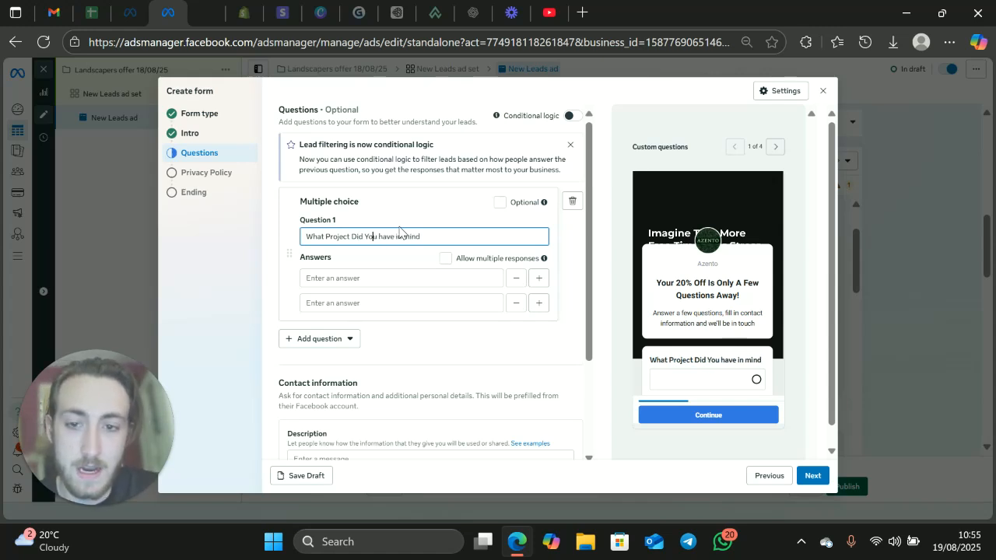
key(BackSpace)
text(H)
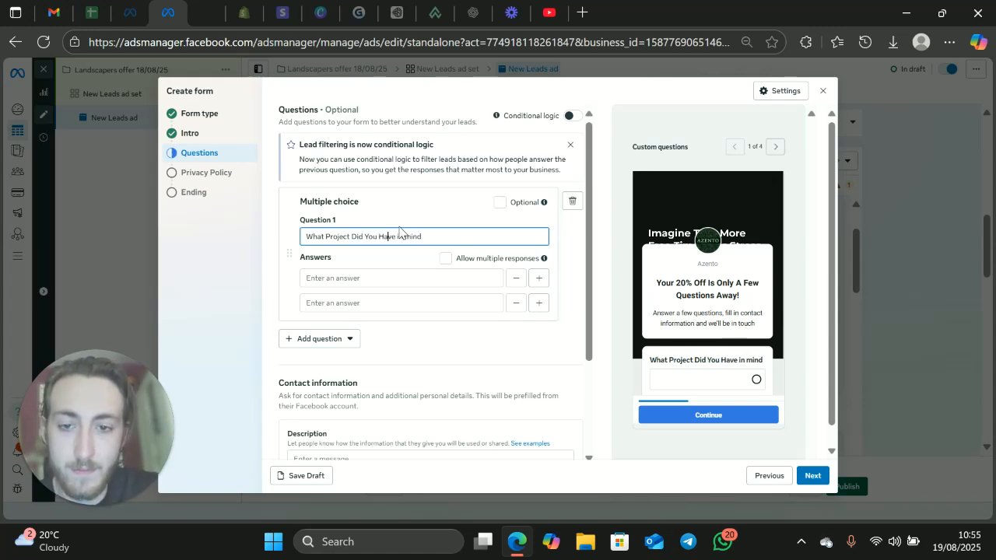
key(BackSpace)
text(I)
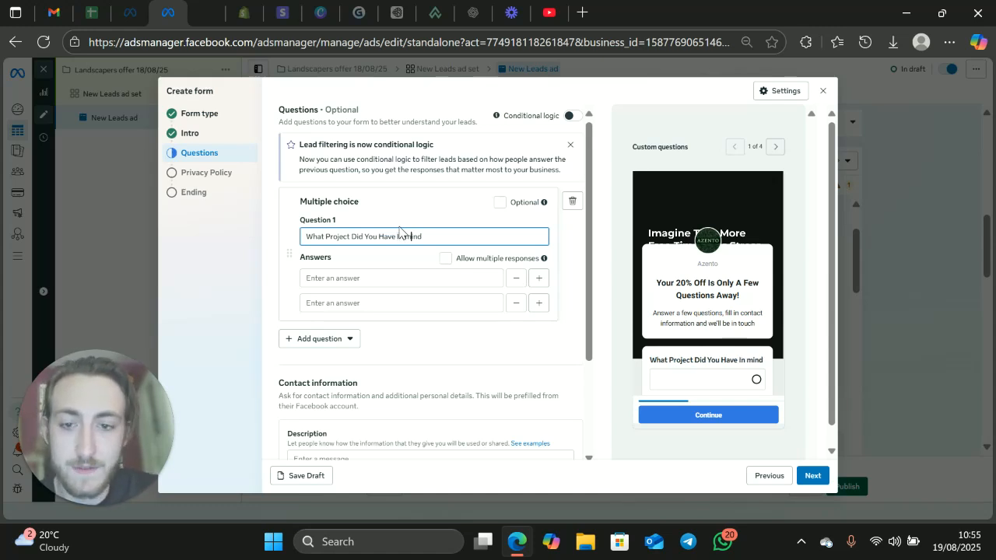
key(BackSpace)
text(M)
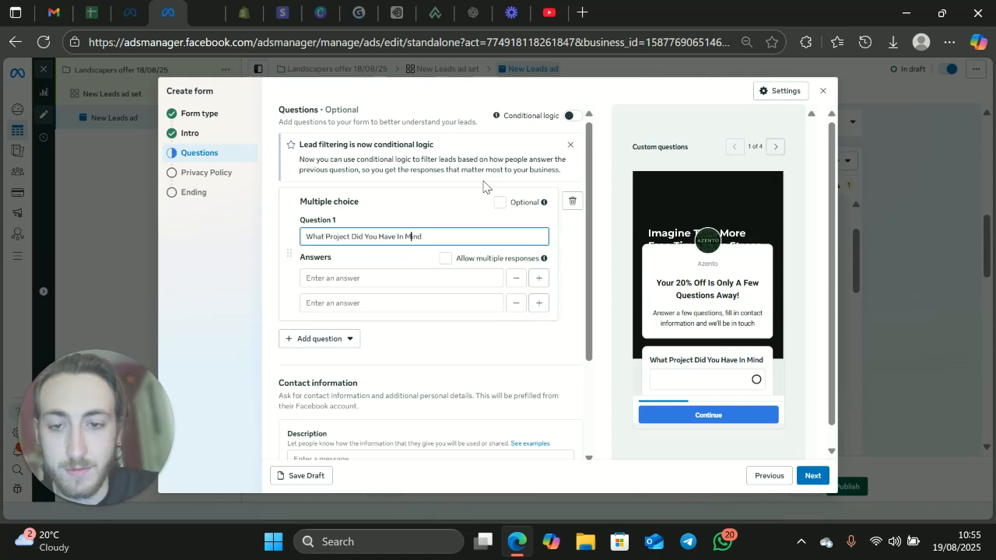
click(447, 237)
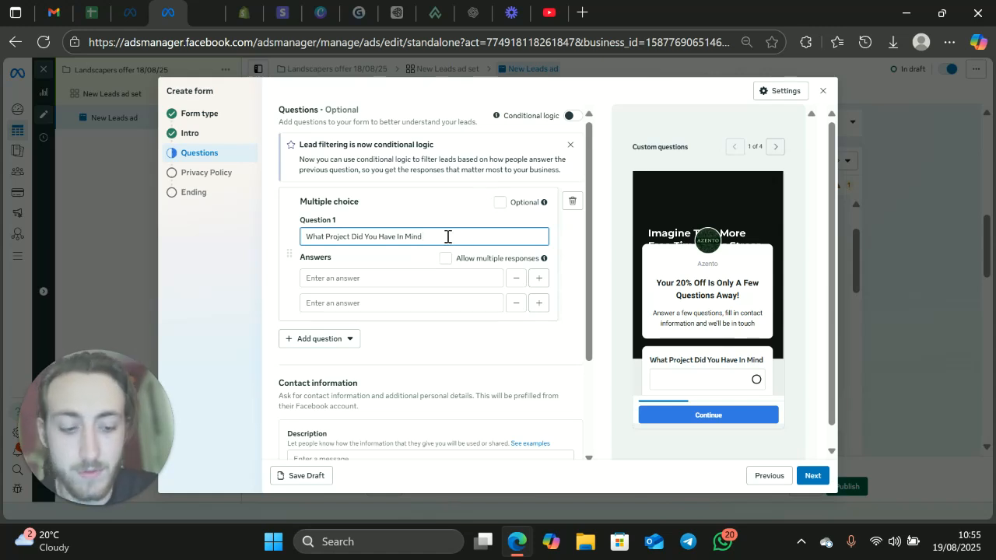
text(?)
Step: Enter "Patio", "Driveway" and "Fencing" as the three answers to the project question
click(346, 280)
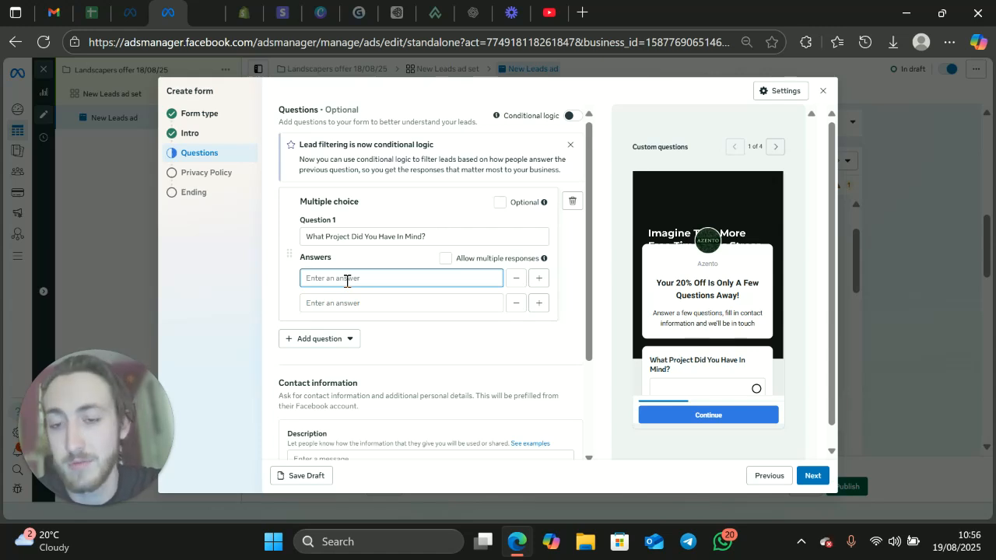
text(Patio)
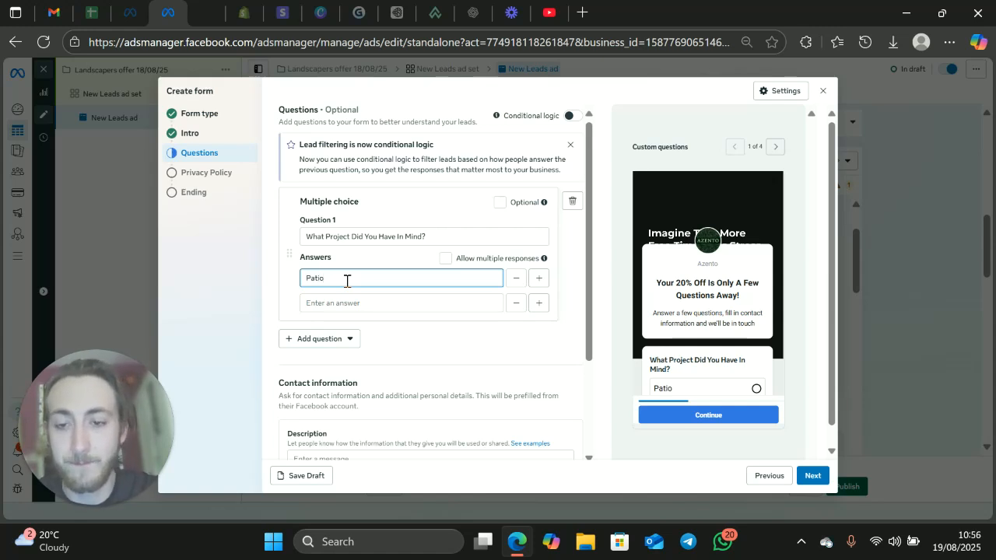
click(356, 303)
text(Driveway)
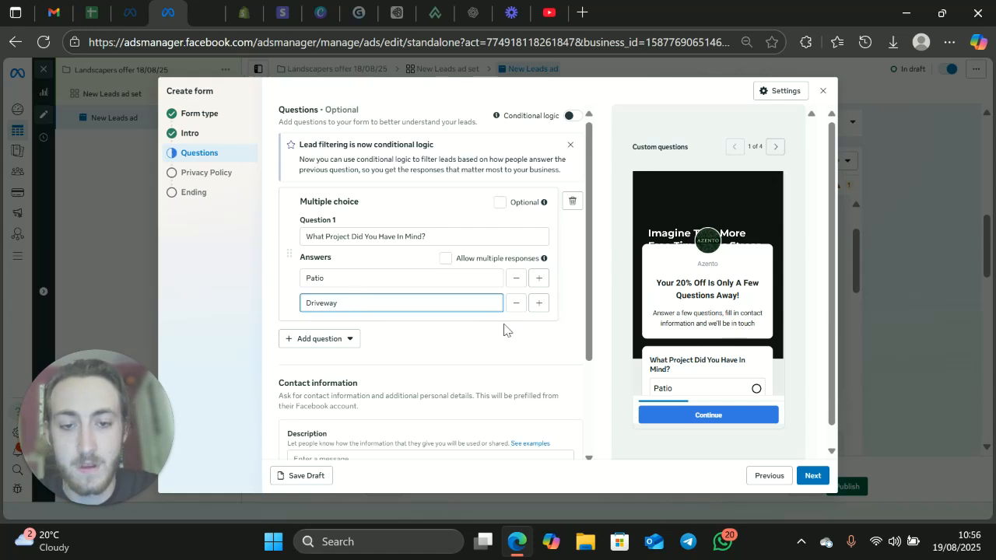
click(538, 303)
click(355, 328)
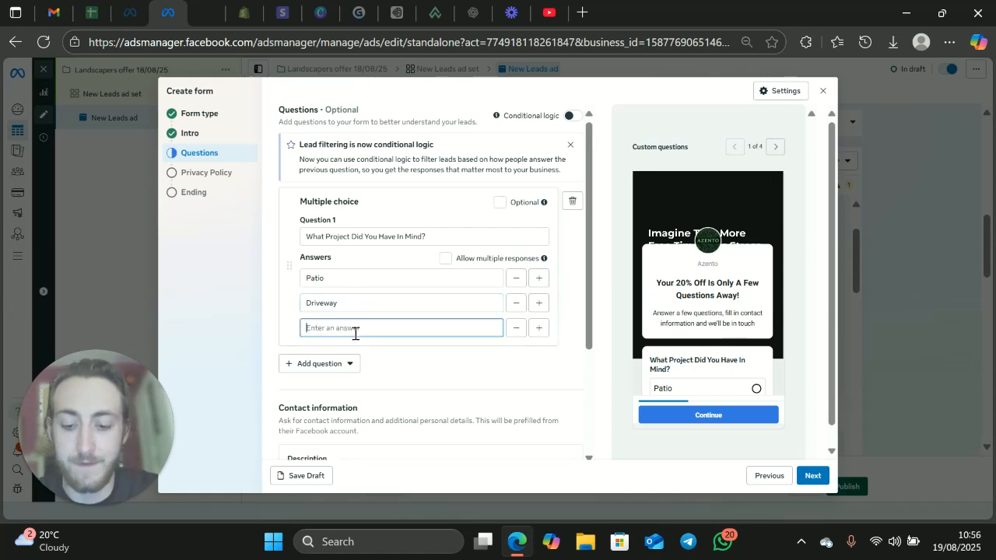
text(Fencing)
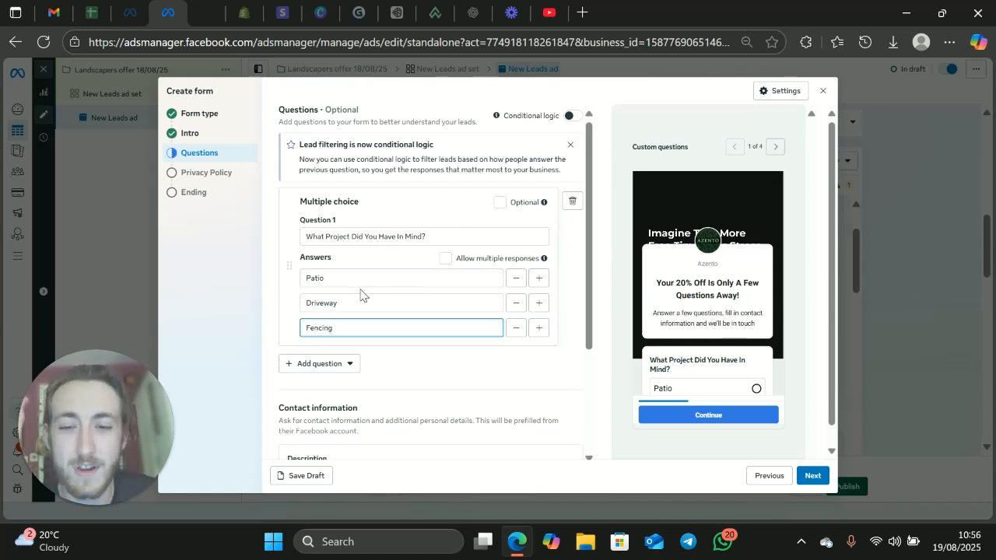
click(336, 281)
drag(336, 281, 279, 287)
drag(346, 304, 291, 313)
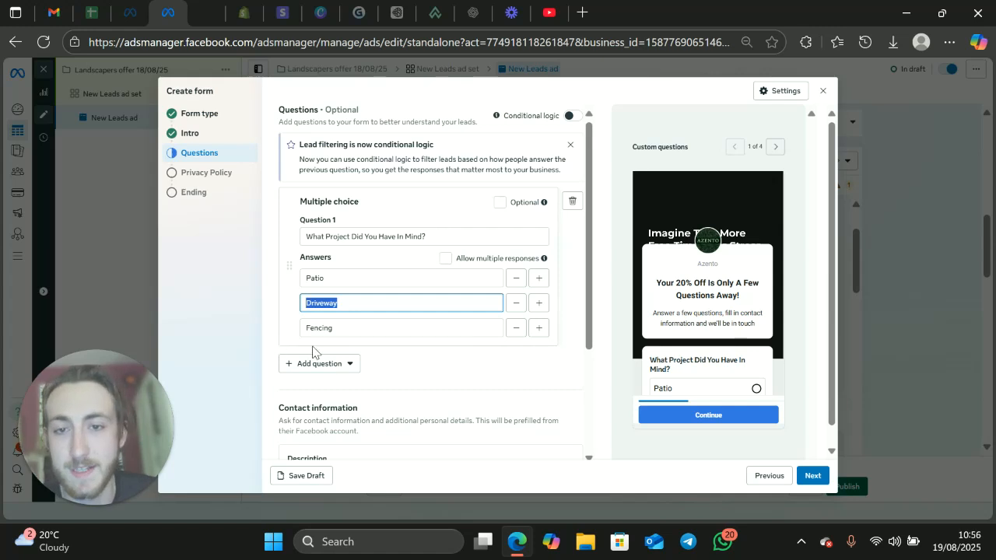
drag(354, 327, 284, 335)
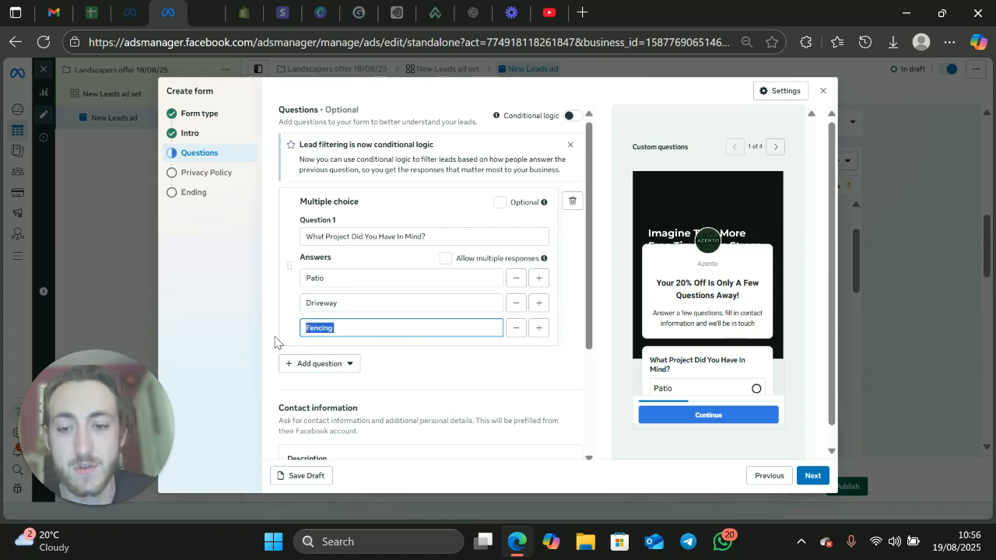
click(284, 328)
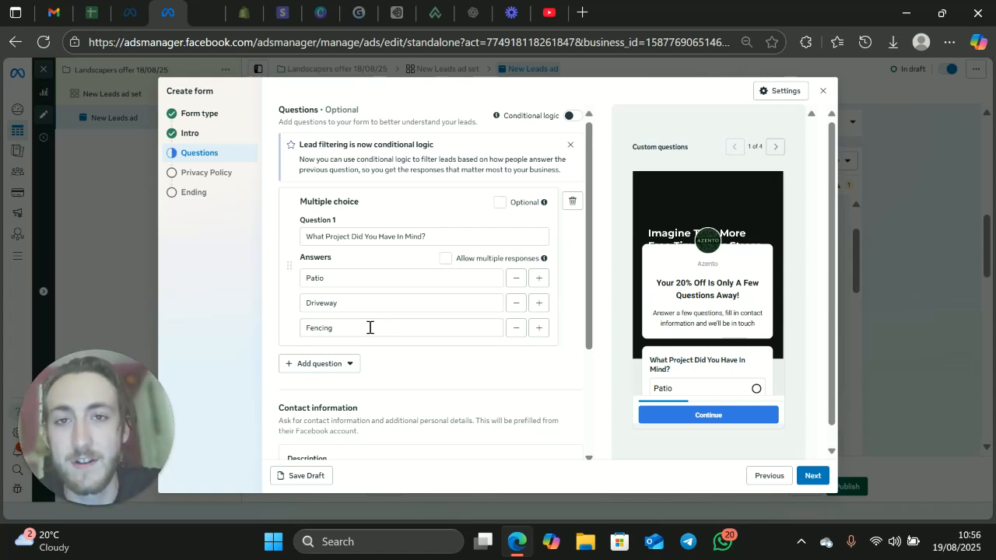
Step: Allow multiple responses for the project question
click(446, 260)
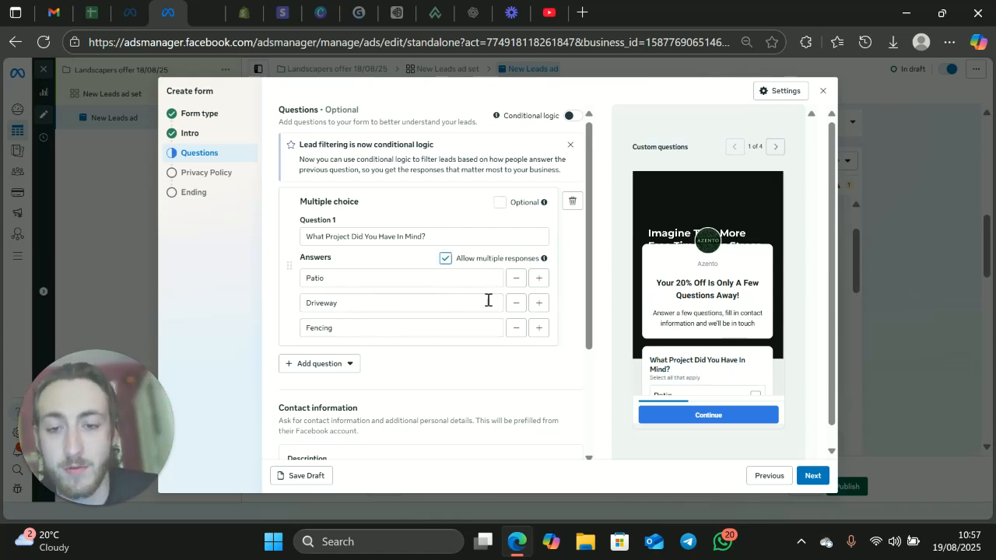
drag(339, 284, 304, 286)
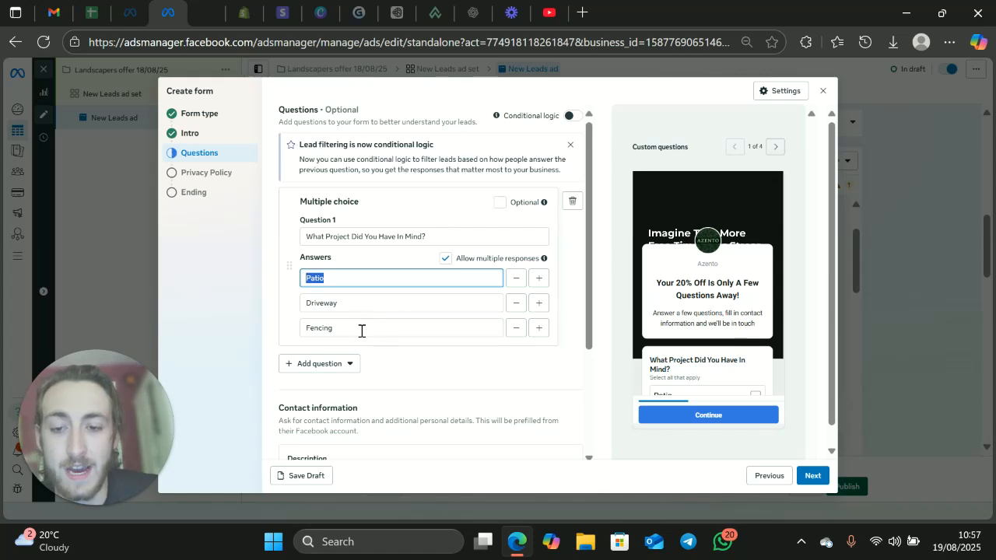
drag(361, 331, 302, 340)
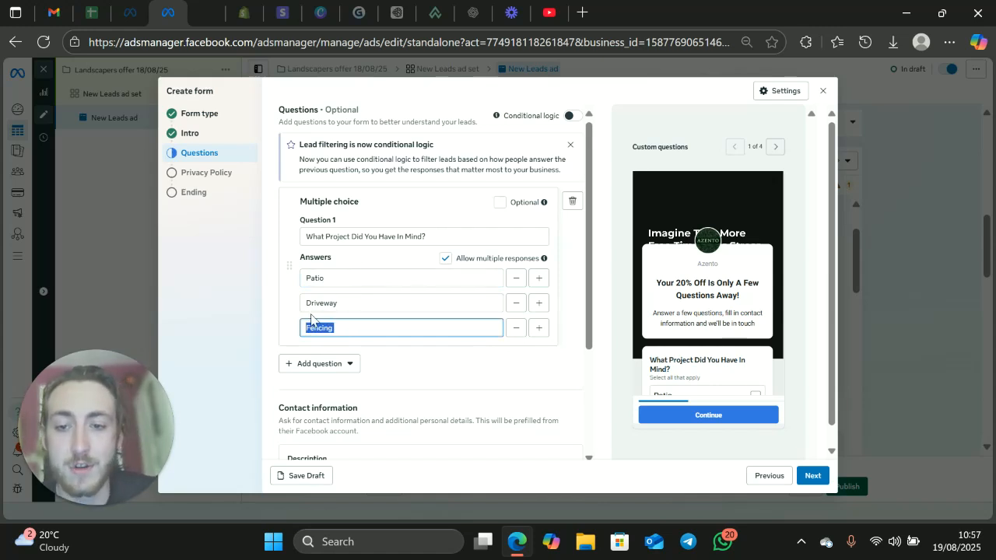
Step: Add a short answer question reading "Tell Us A little Bit More"
click(303, 366)
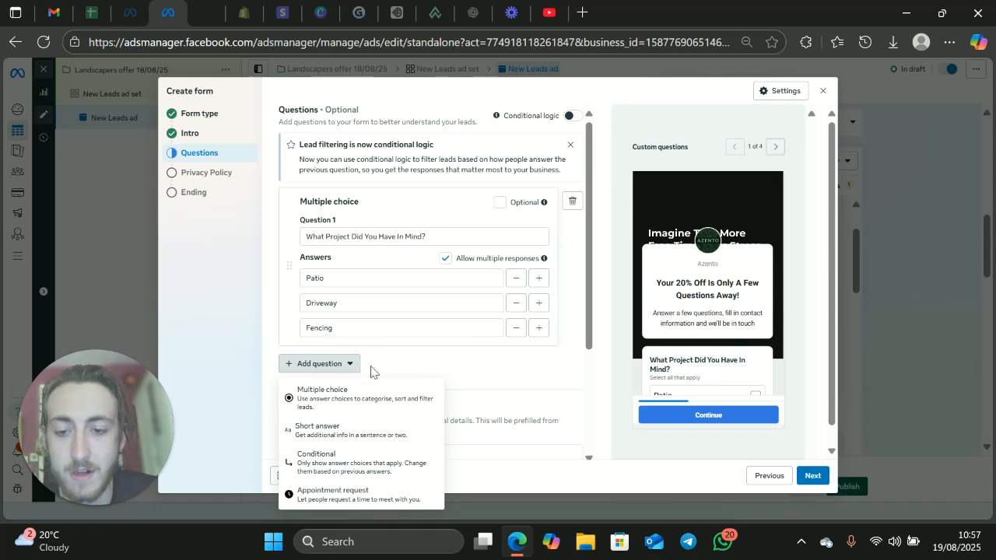
scroll(374, 298, down, 2)
scroll(366, 362, up, 2)
scroll(365, 362, up, 1)
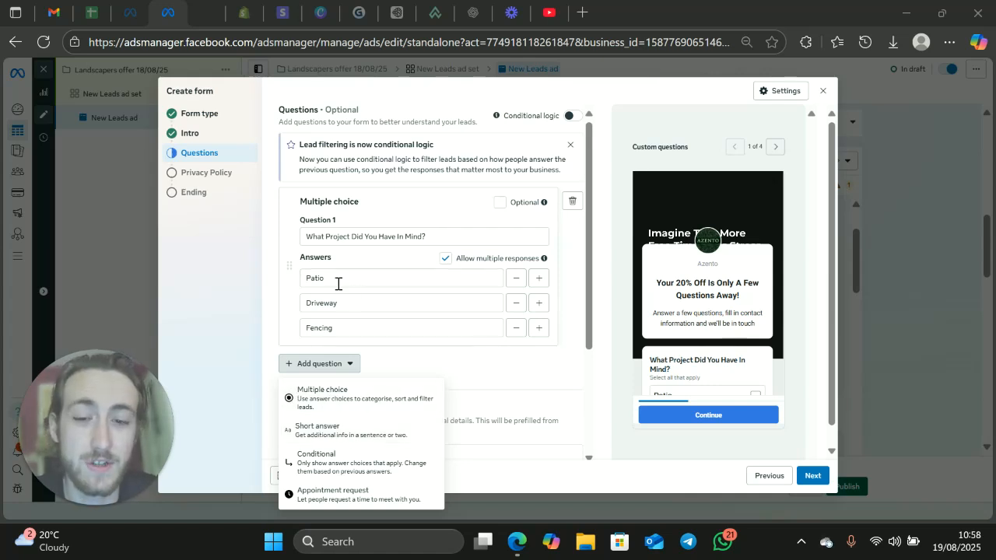
click(336, 434)
text(Tell Us A little Bit More)
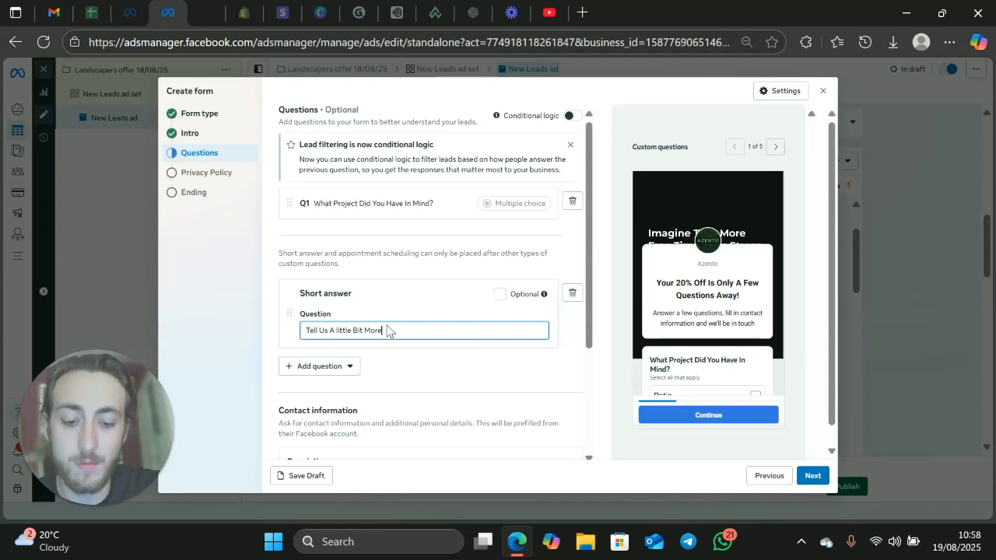
Step: Replace the short answer question's text with "What Is Your Post Code"
key(BackSpace)
key(BackSpace)
key(BackSpace)
key(BackSpace)
key(BackSpace)
key(BackSpace)
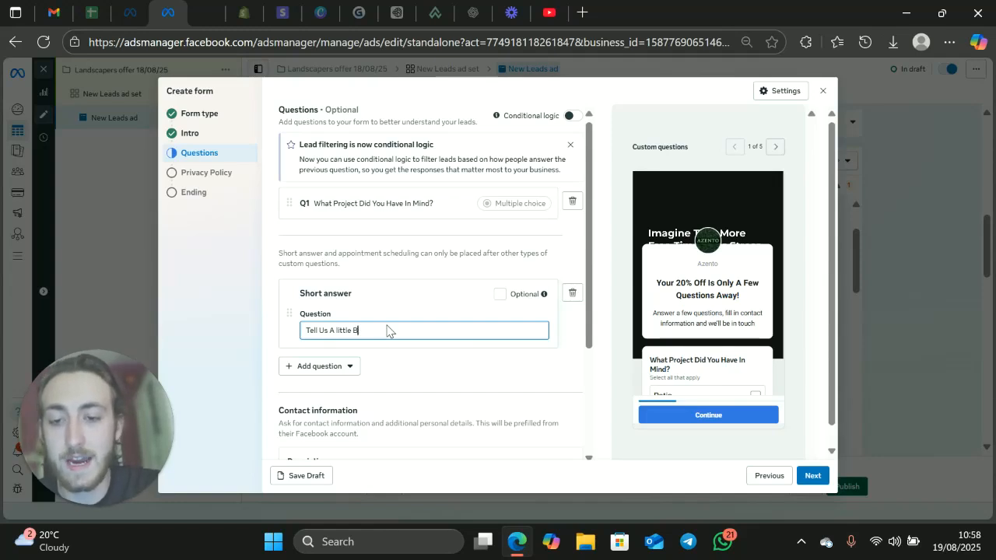
key(ctrl+a)
key(BackSpace)
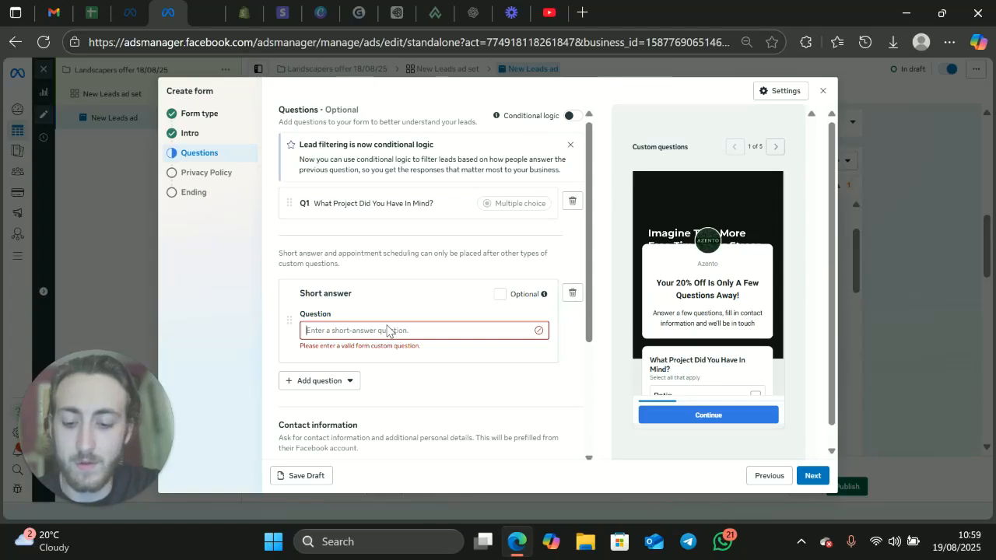
text(What Is Yo)
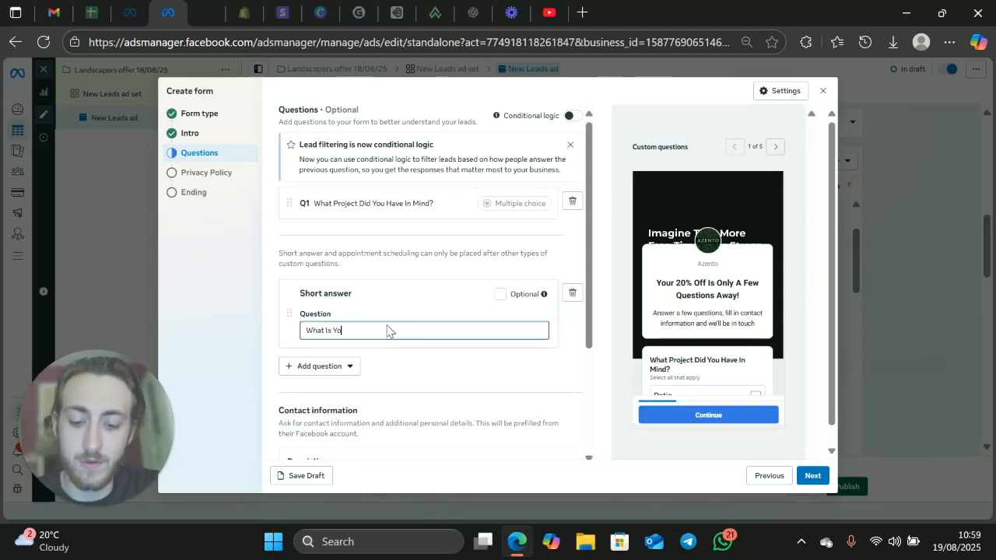
text(ur Post Code)
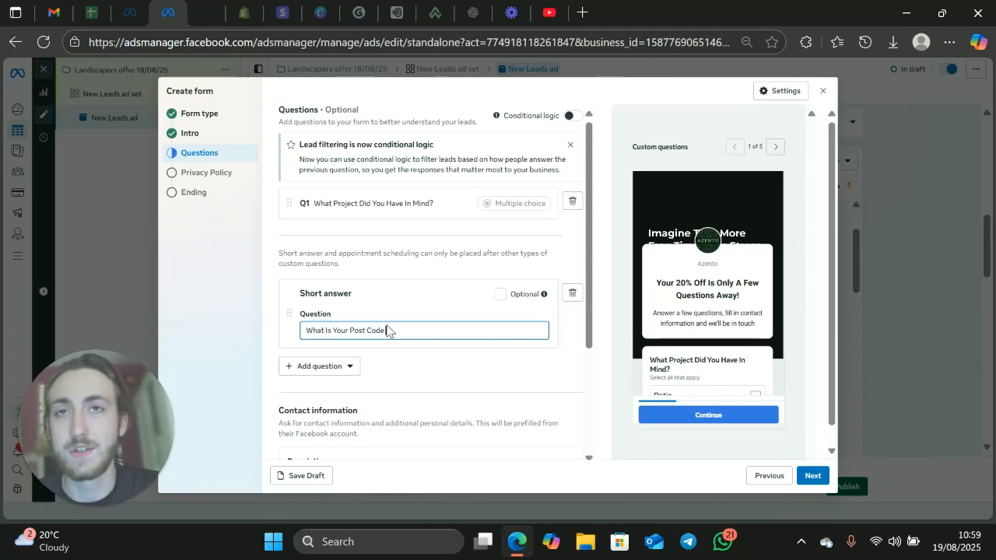
Step: Clear the post code question's text and delete the short answer question from the form
key(BackSpace)
key(BackSpace)
key(BackSpace)
key(BackSpace)
key(BackSpace)
key(BackSpace)
key(BackSpace)
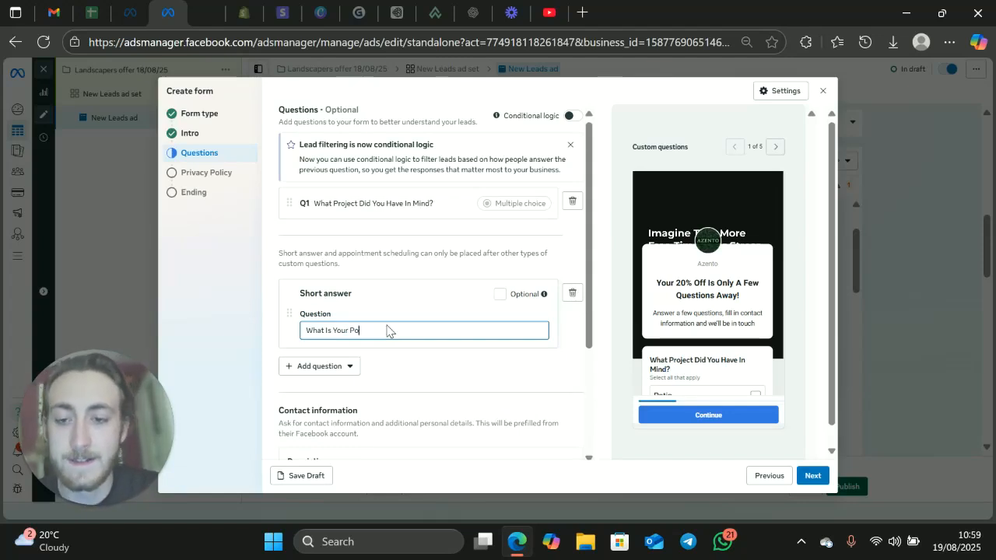
key(BackSpace)
key(BackSpace)
key(BackSpace)
key(BackSpace)
key(BackSpace)
key(BackSpace)
key(BackSpace)
key(BackSpace)
key(BackSpace)
key(BackSpace)
key(BackSpace)
key(BackSpace)
key(BackSpace)
key(BackSpace)
key(BackSpace)
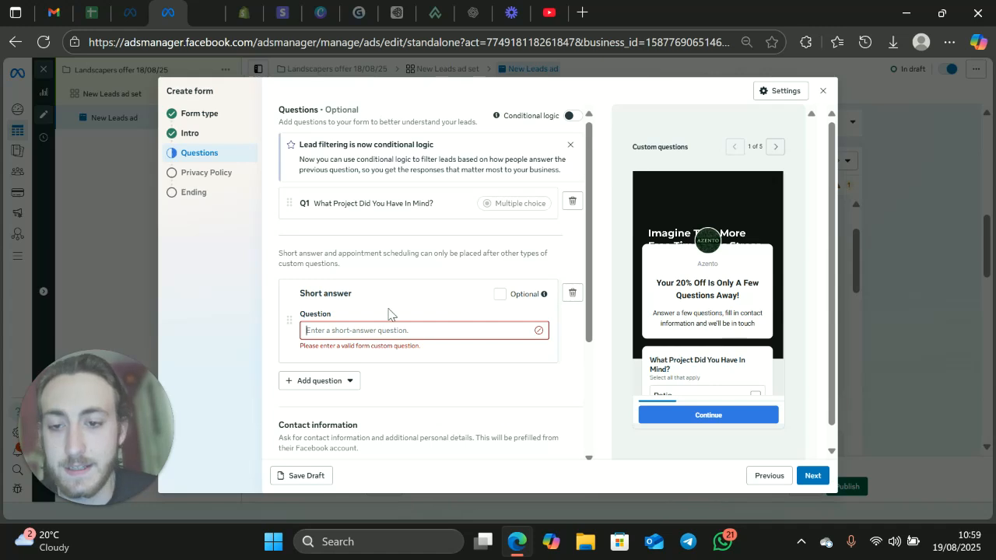
click(572, 294)
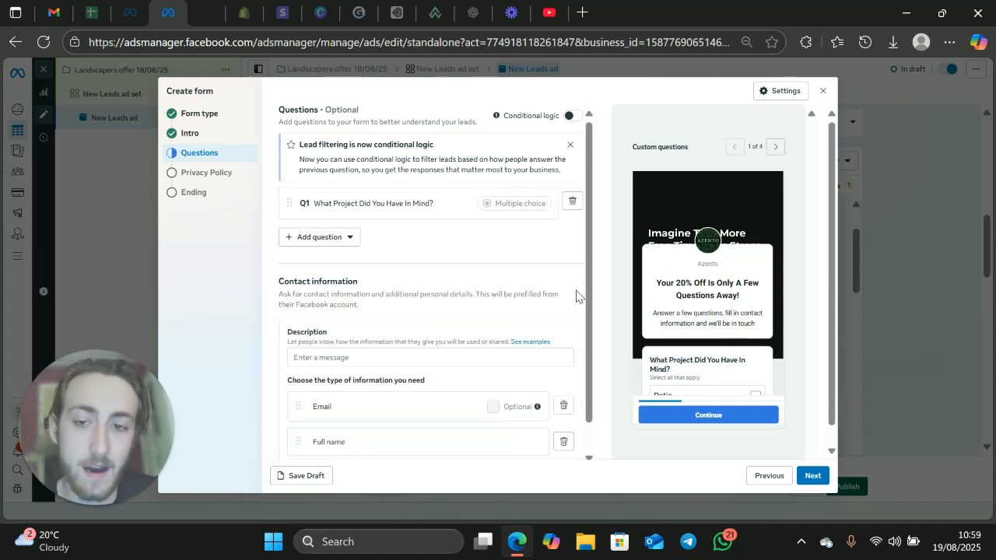
click(321, 238)
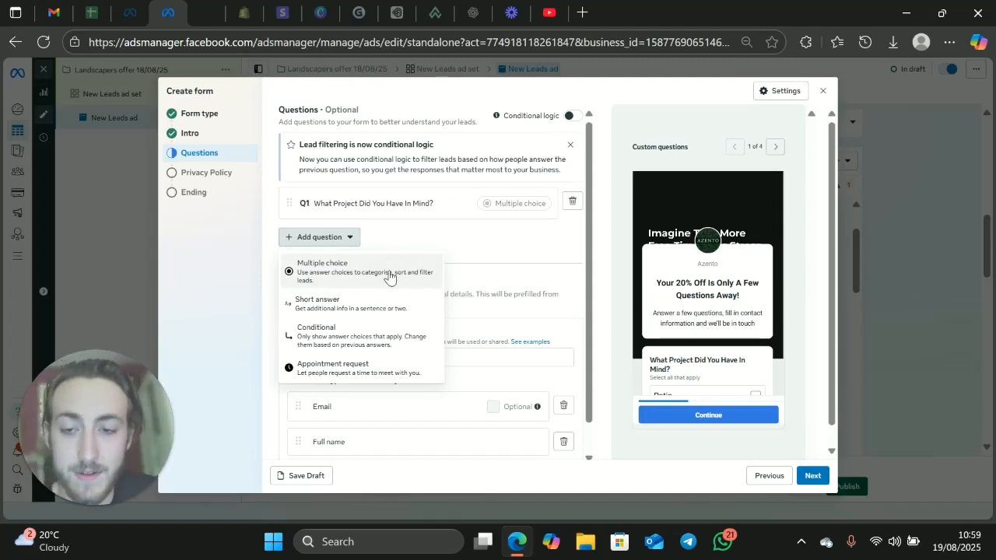
click(341, 239)
Step: Set the contact information description to "Please Ensure All Details Are Correct."
scroll(416, 311, down, 1)
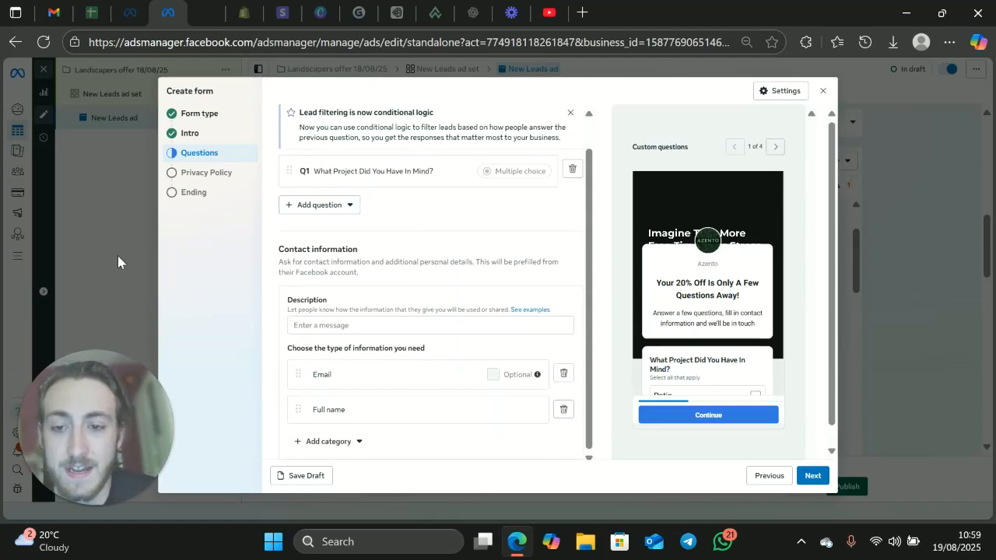
click(353, 324)
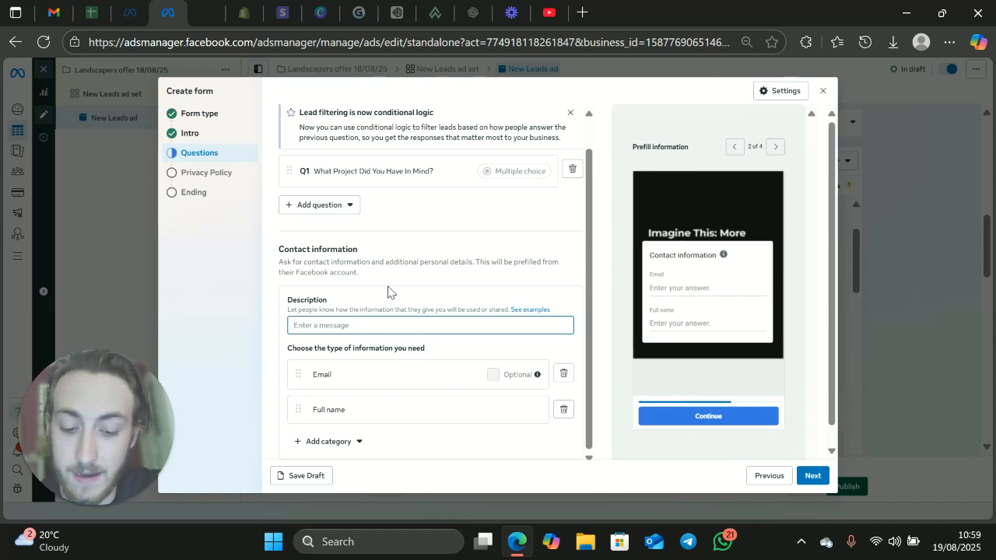
text(Please Enssure All Deta)
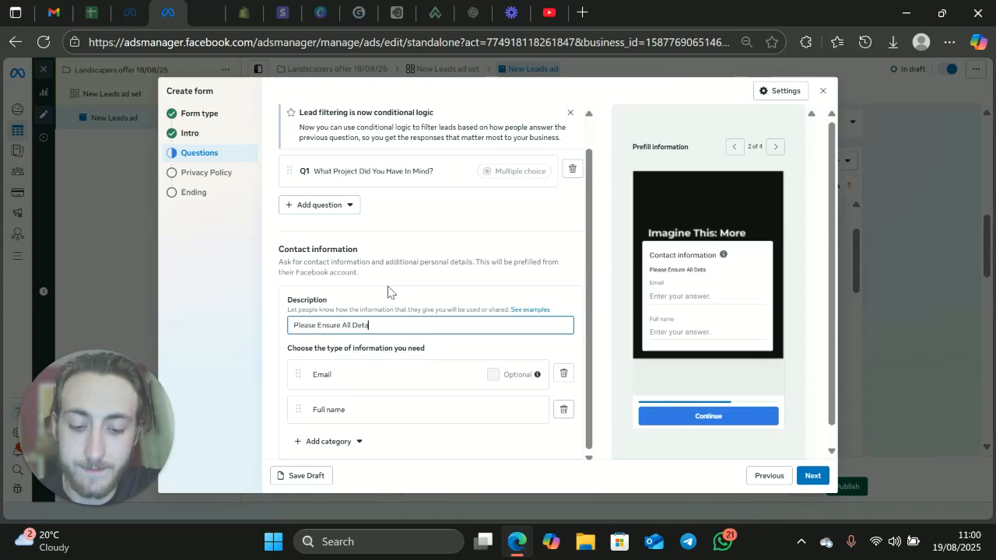
text(ils Are Correct.)
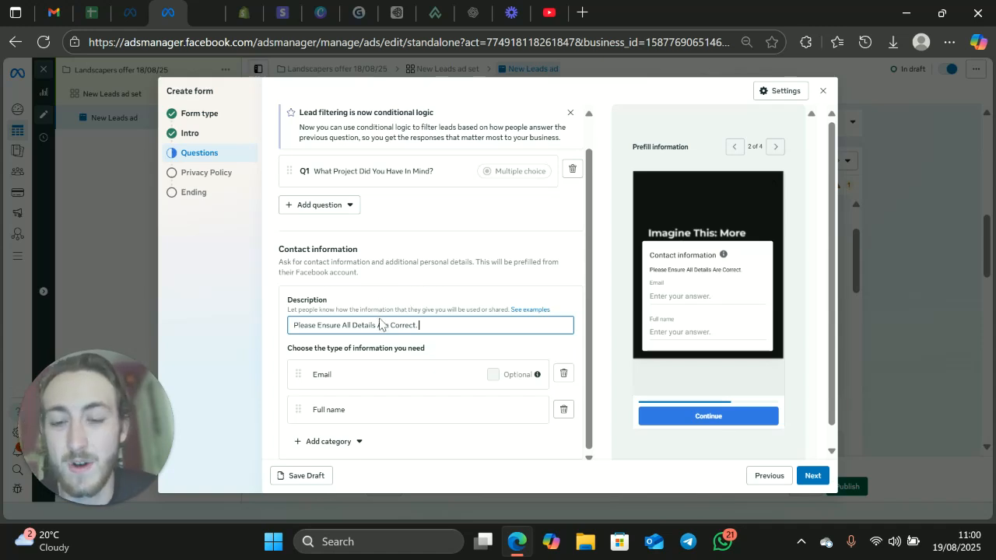
Step: Add a phone number field to the contact information and move Email to the end, after Full name and Phone number
scroll(376, 327, down, 1)
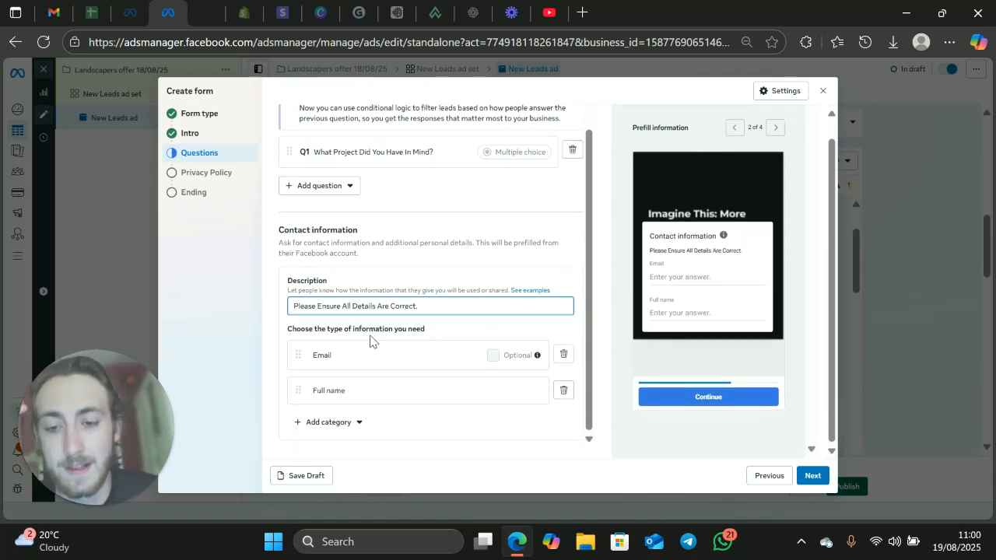
click(348, 420)
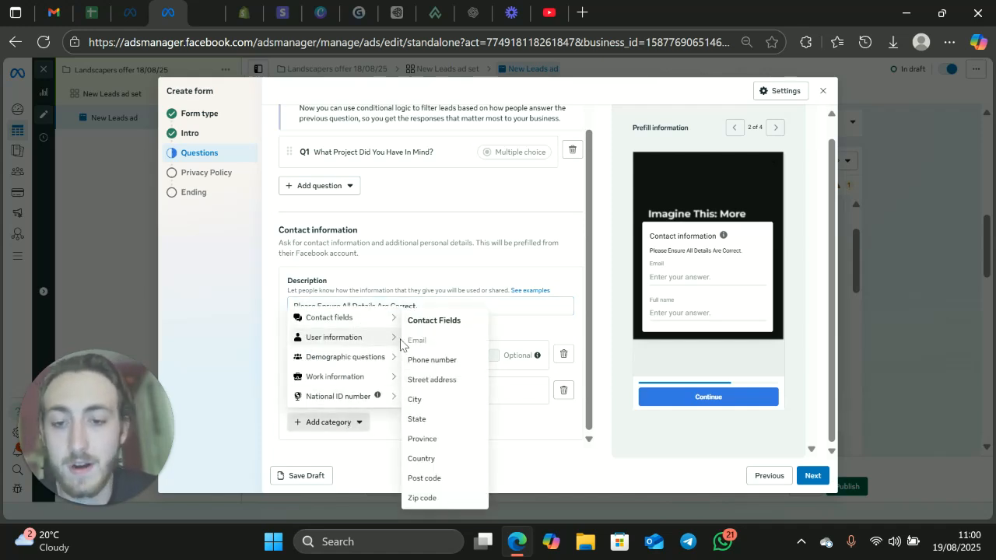
mouse_move(384, 323)
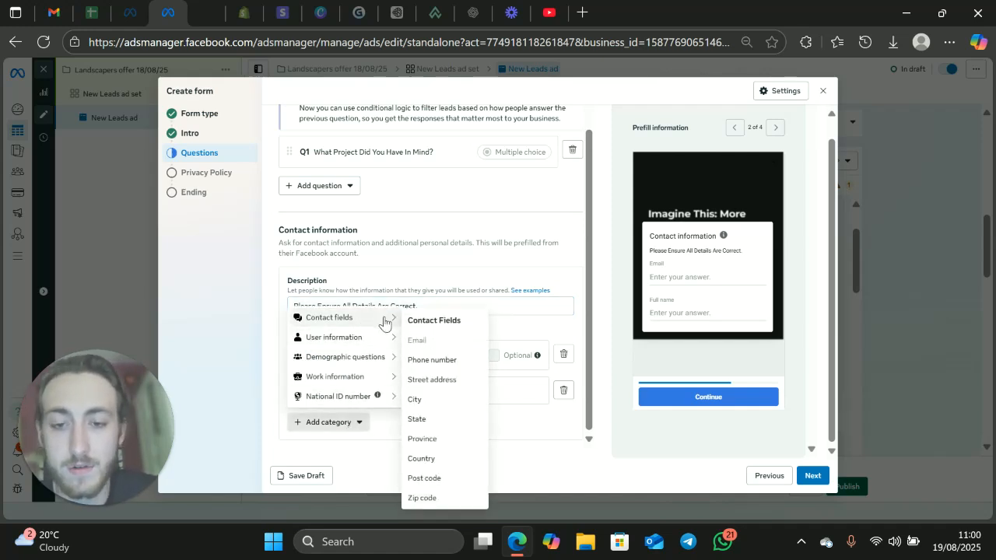
click(437, 360)
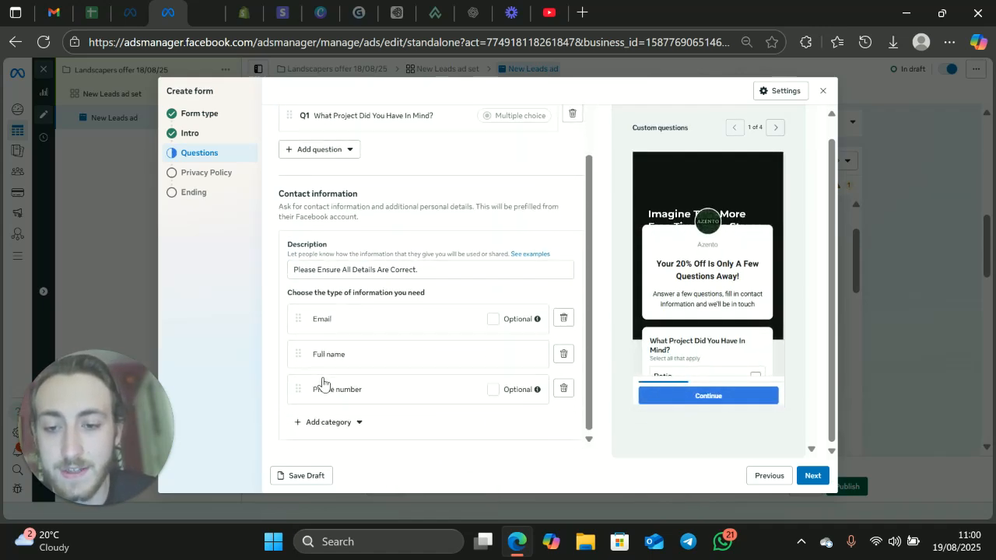
drag(297, 321, 297, 386)
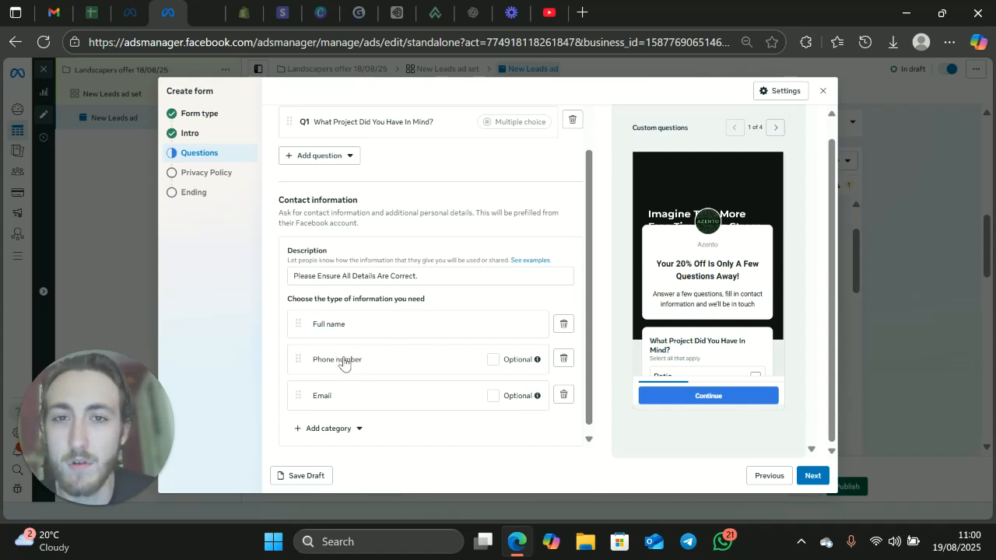
Step: Review the contact, user information and demographic fields available for the contact information section
scroll(379, 418, down, 1)
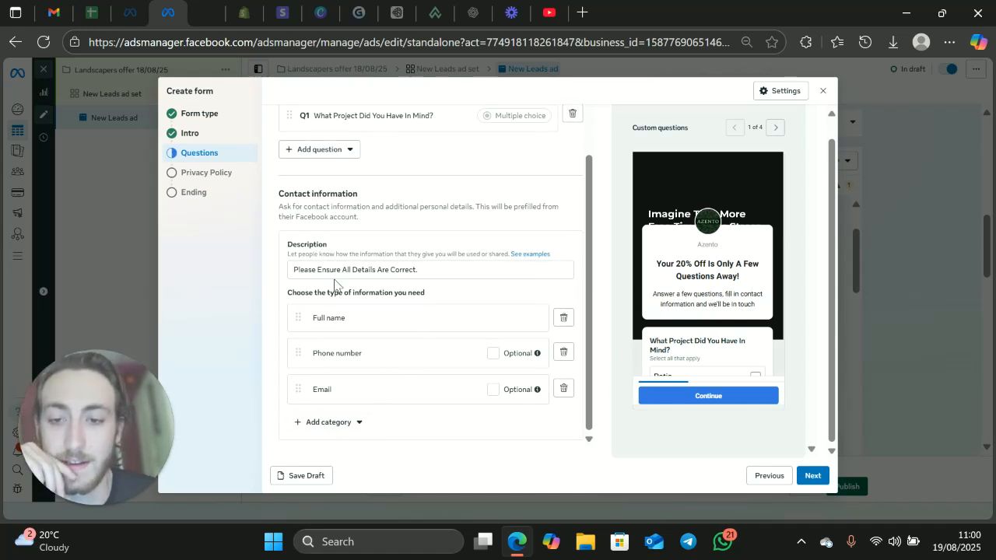
click(327, 430)
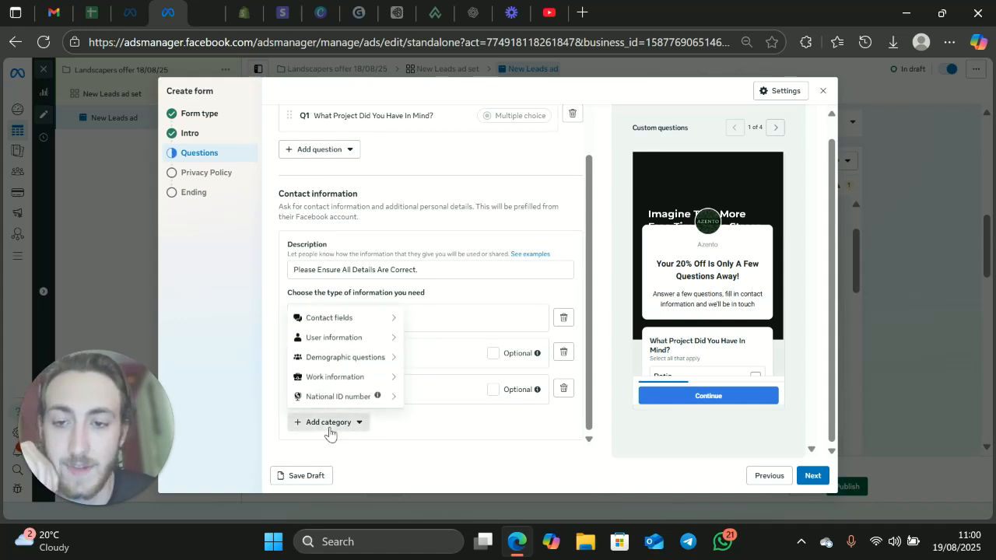
mouse_move(354, 323)
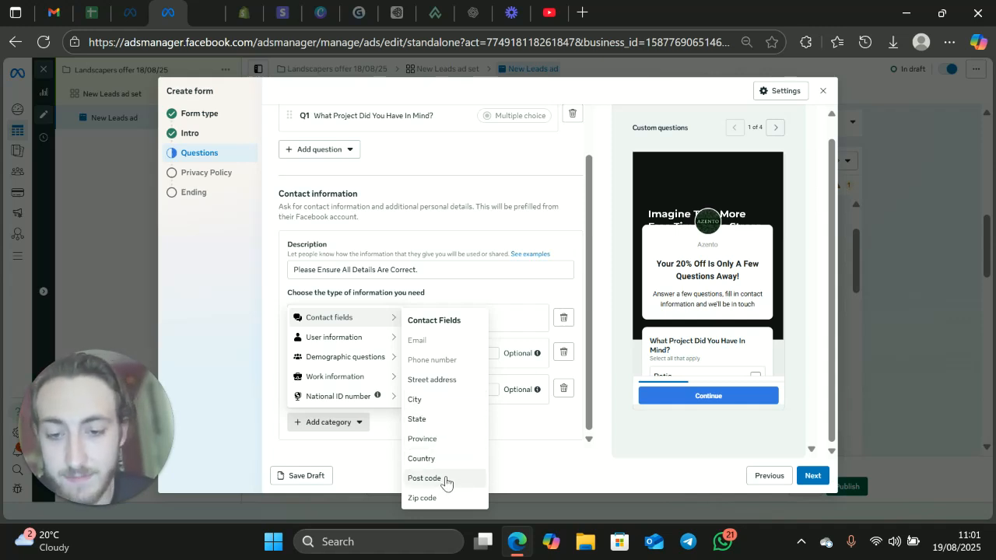
mouse_move(358, 343)
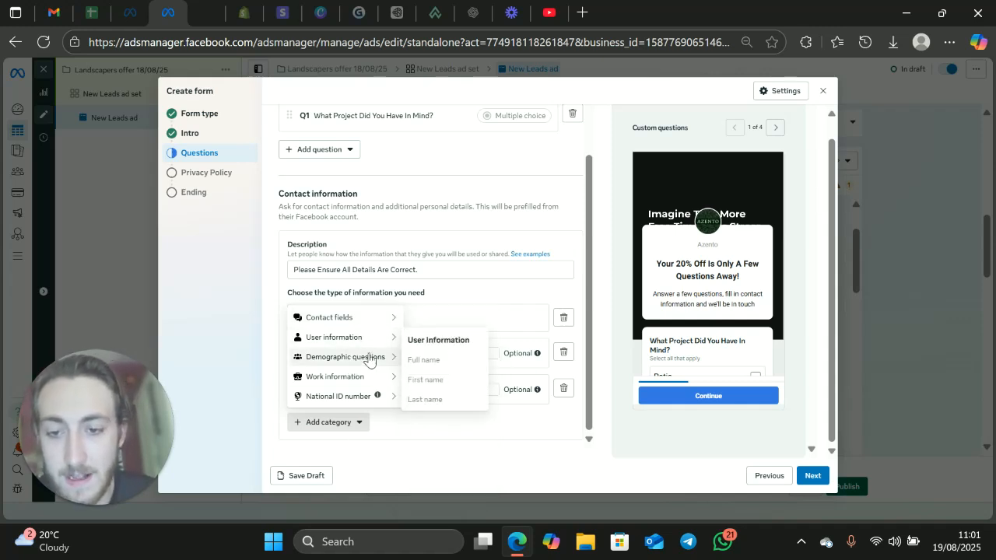
mouse_move(370, 359)
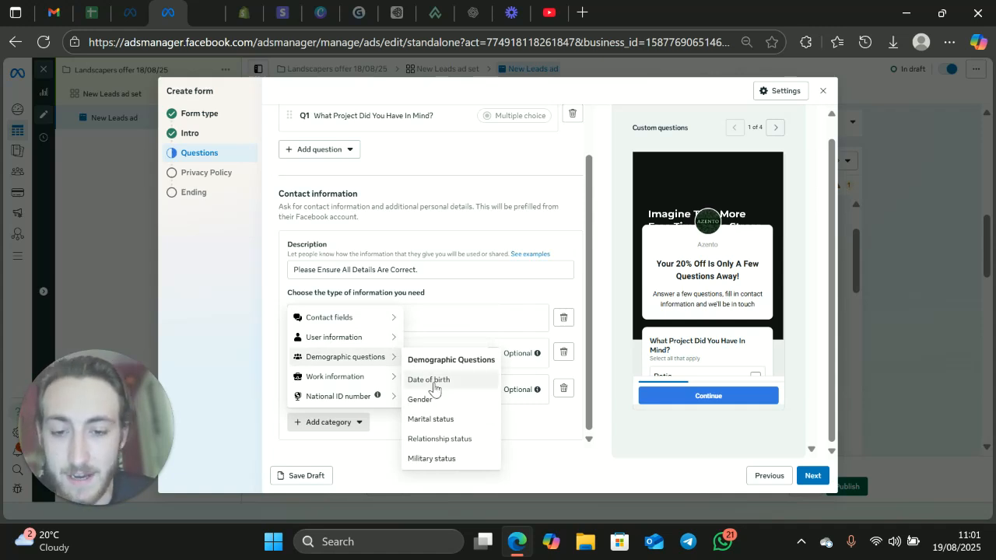
mouse_move(342, 378)
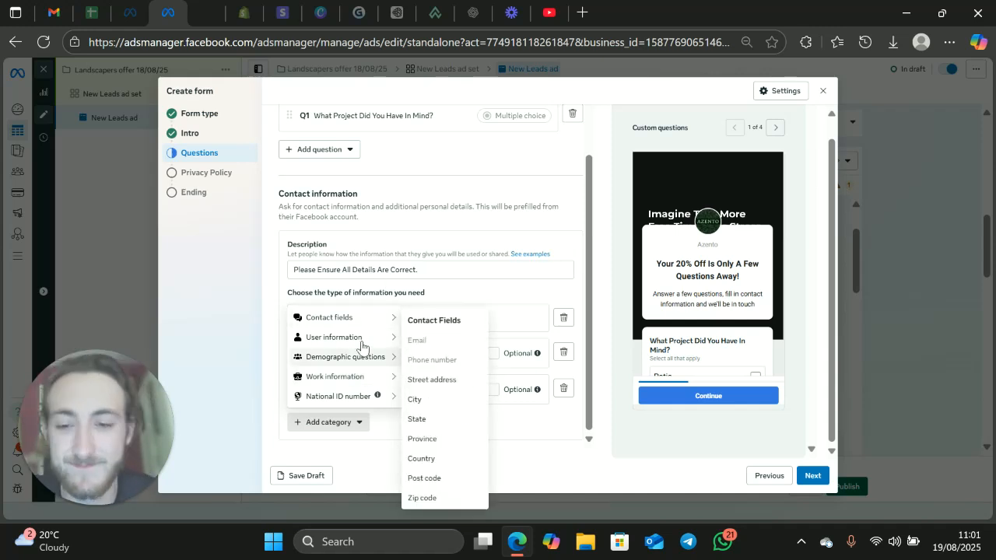
click(282, 274)
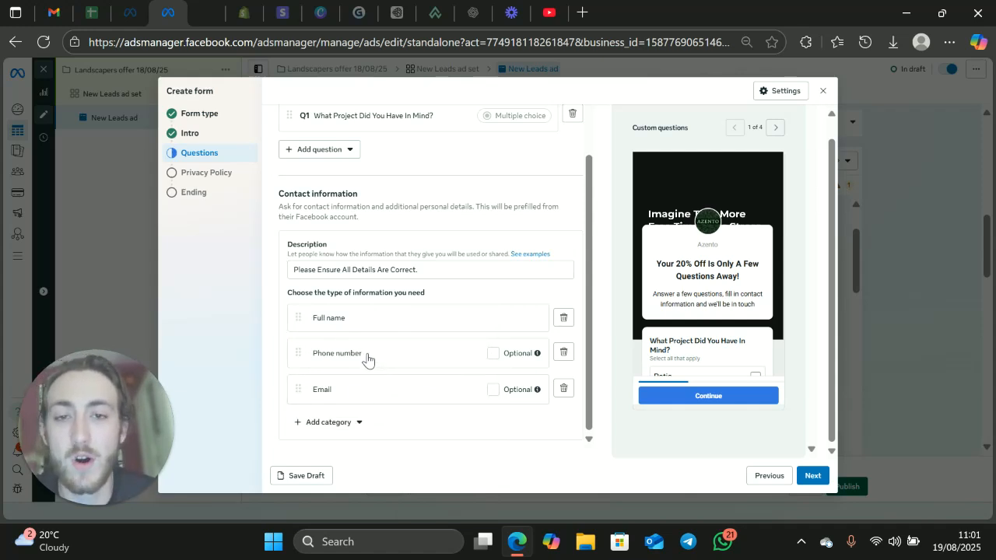
Step: Add Street address and Post code fields to the contact information
click(354, 426)
mouse_move(351, 319)
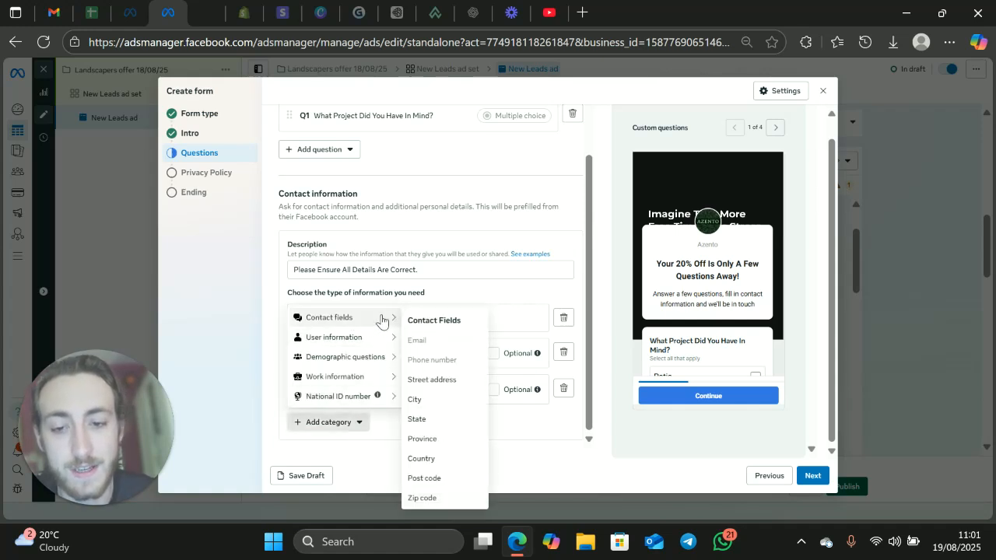
click(433, 380)
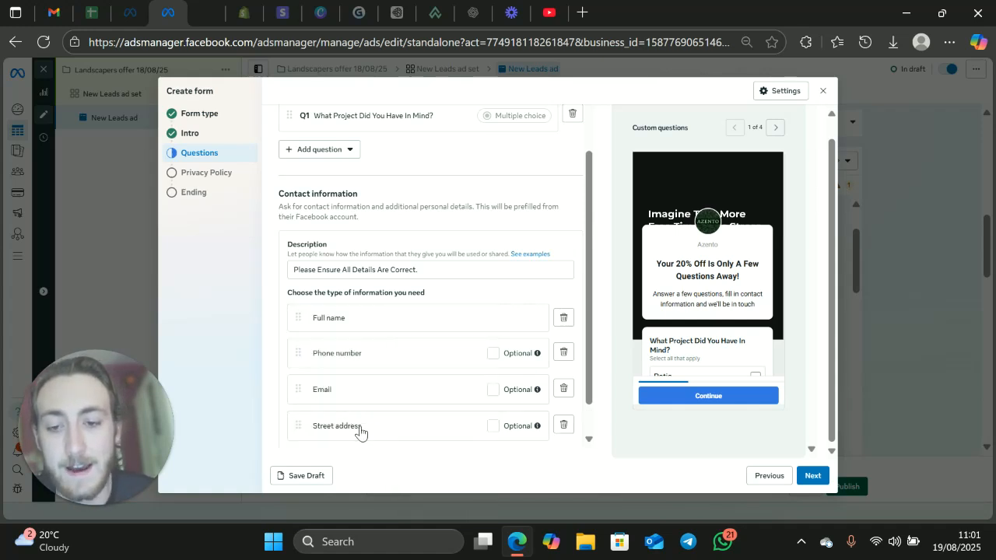
scroll(358, 429, down, 1)
click(338, 428)
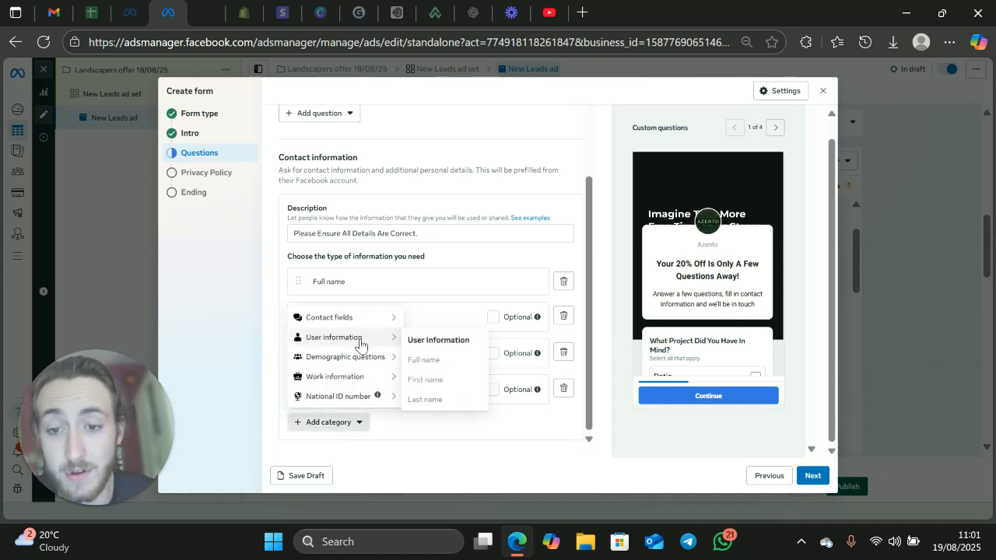
mouse_move(368, 320)
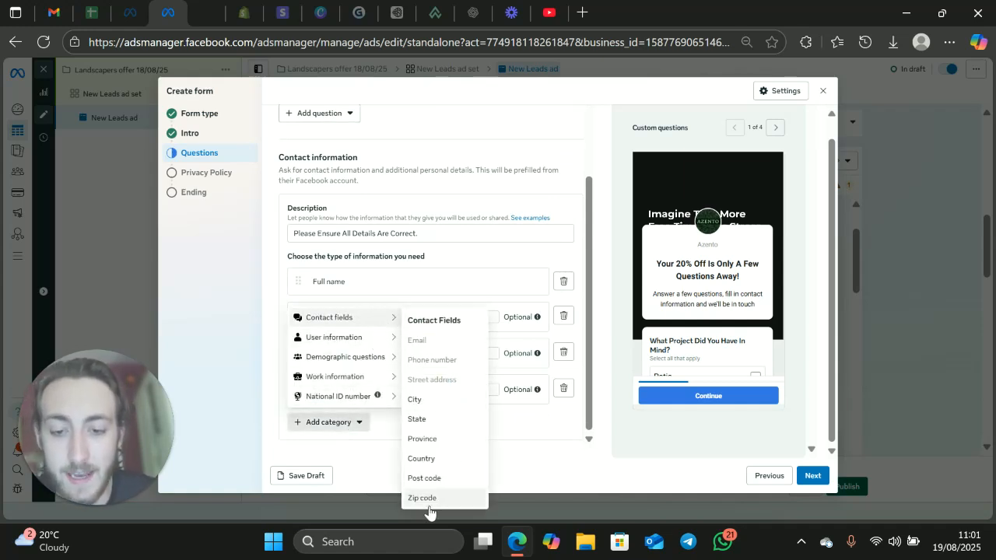
click(430, 478)
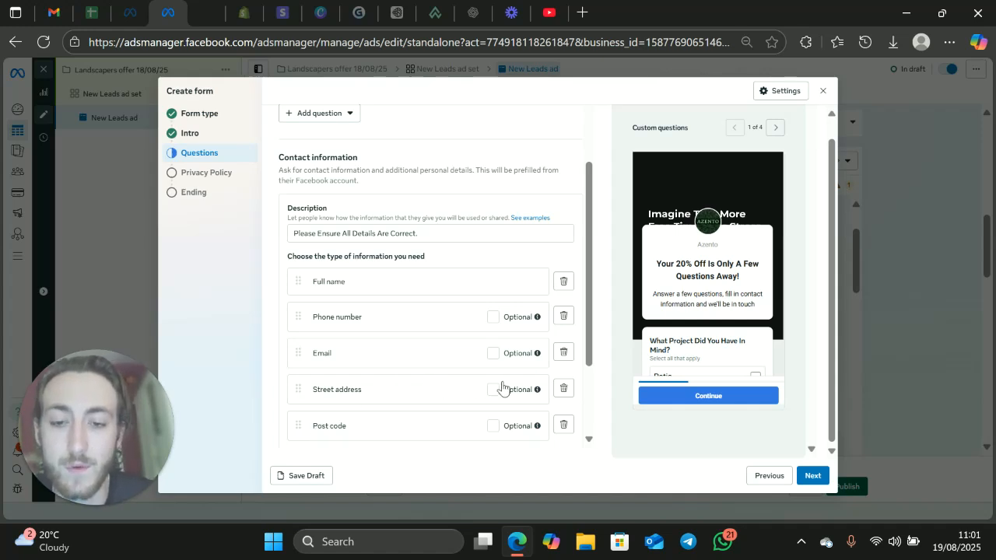
Step: Remove the Post code and Street address fields from the contact information
click(564, 425)
click(563, 389)
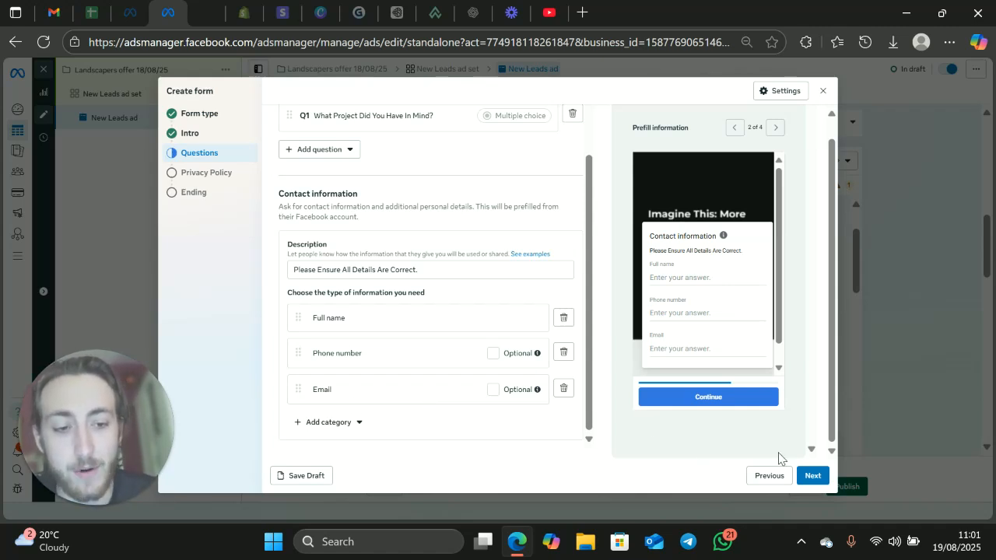
Step: Proceed to the form's privacy policy and enter "Facebook URL" as its link
click(812, 476)
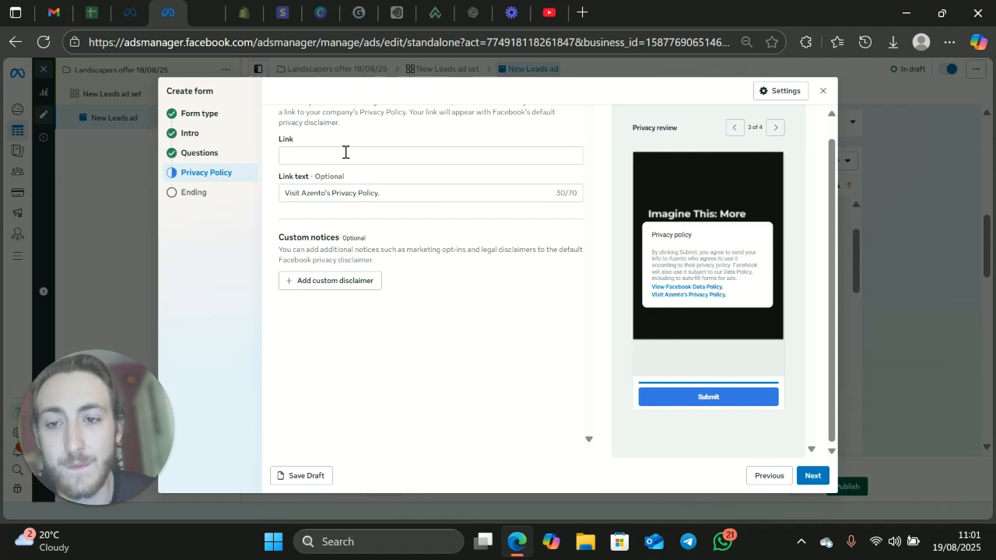
click(319, 154)
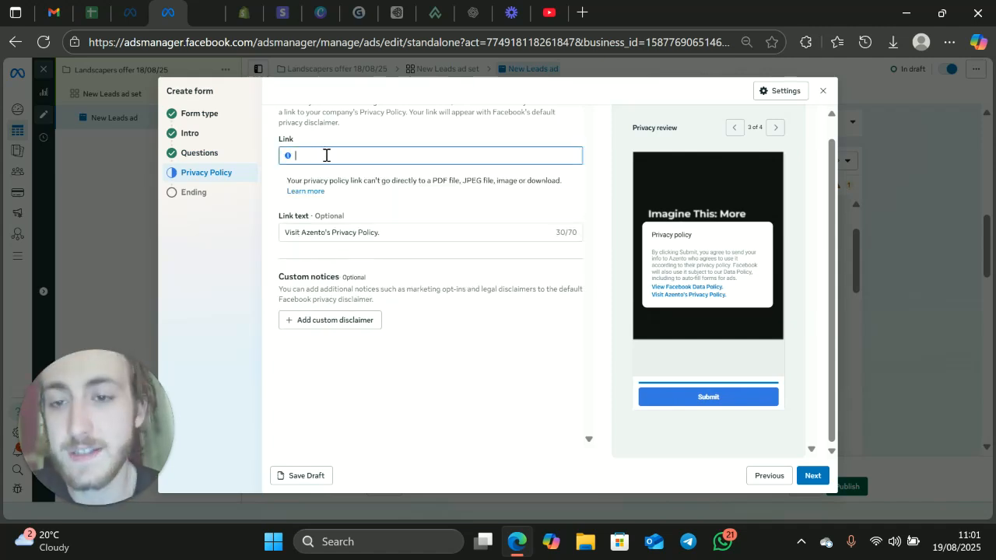
scroll(354, 179, up, 1)
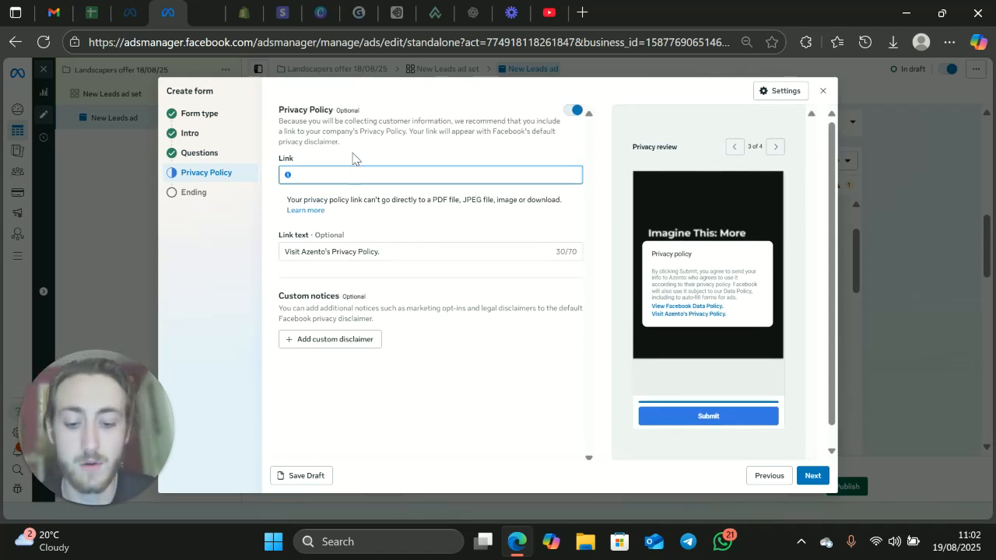
text(Face)
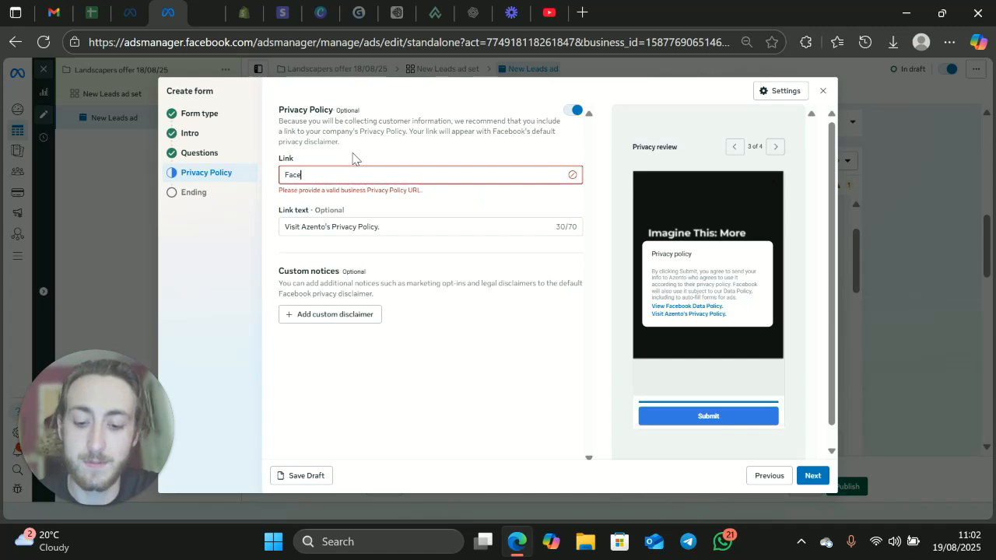
text(book URL)
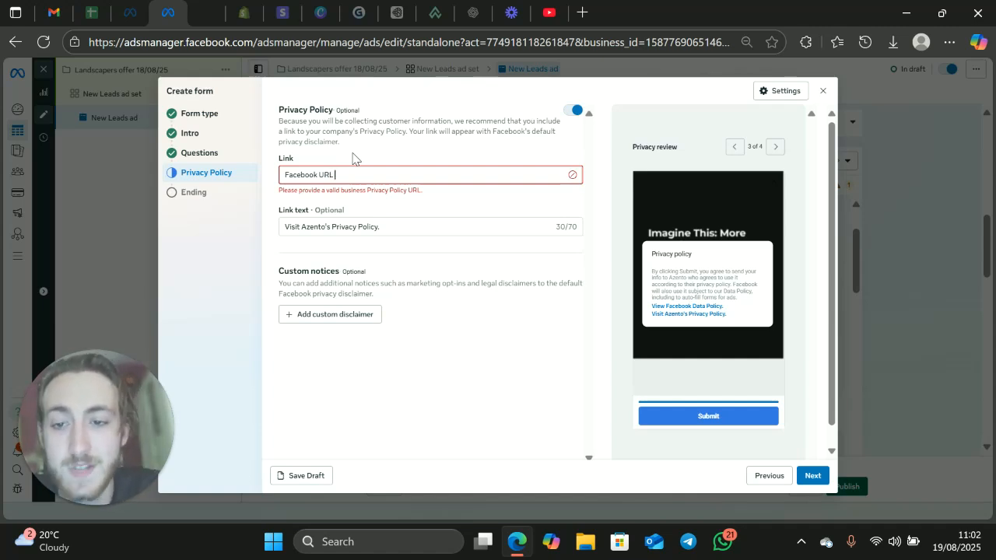
Step: Set the headline of the form's ending message to "Thank you for filling out the form!"
click(189, 193)
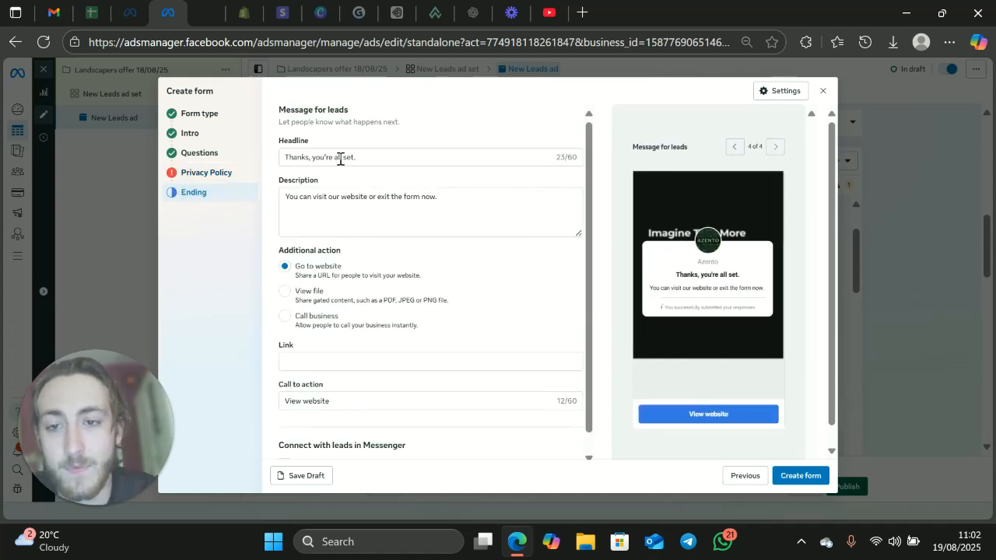
drag(403, 157, 249, 155)
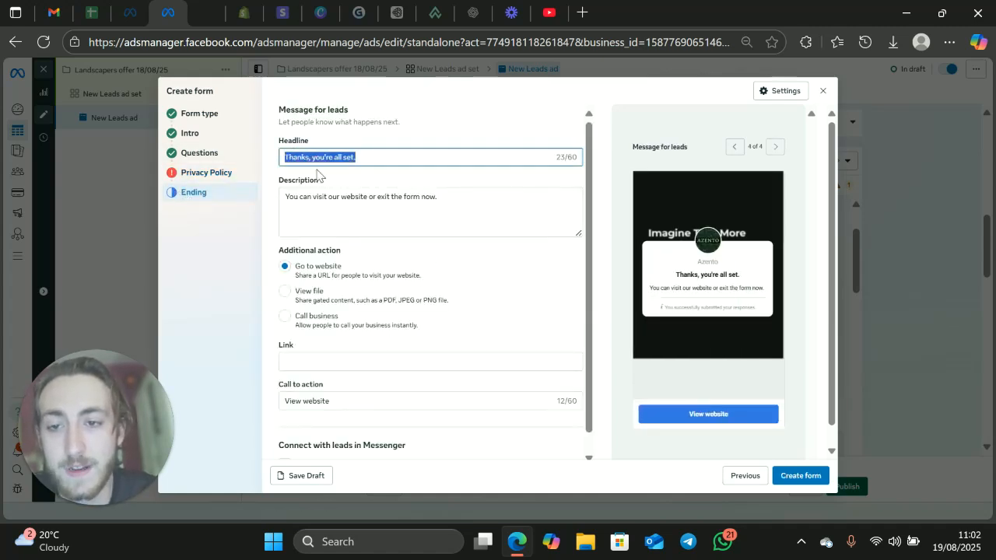
key(BackSpace)
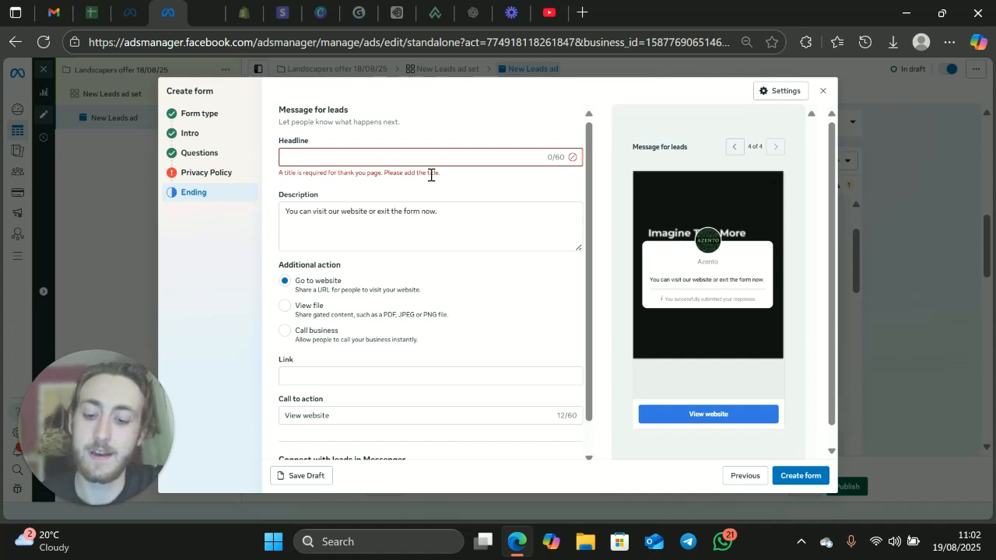
text(Thank you)
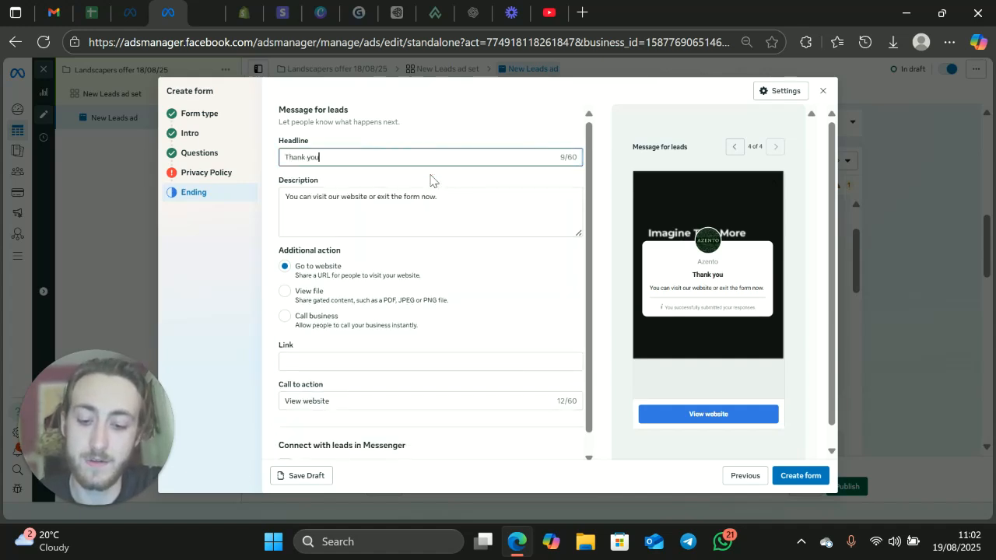
text( for fillin)
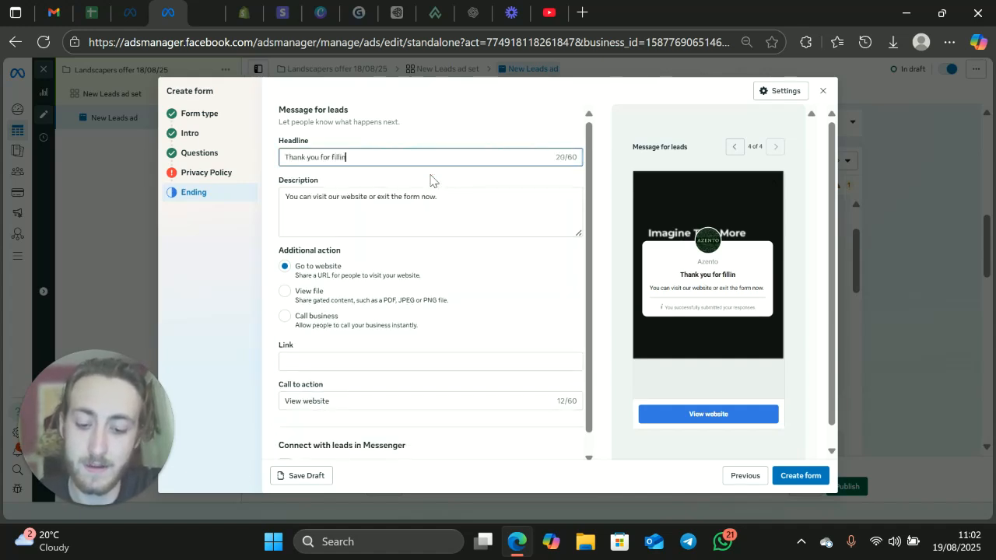
text(g out the form)
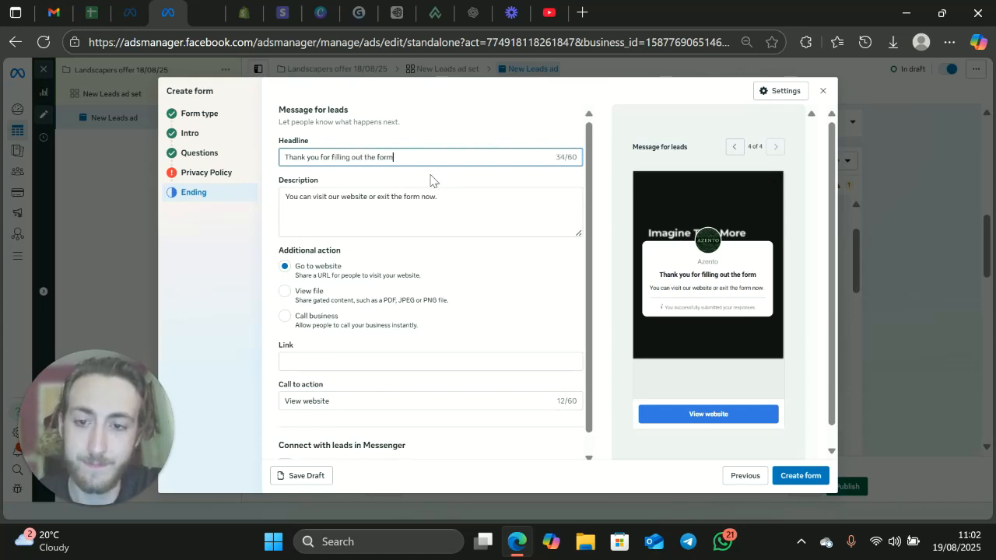
text(!)
Step: Replace the ending message's description with "We will contact you within the next 24hrs"
drag(437, 196, 256, 198)
key(BackSpace)
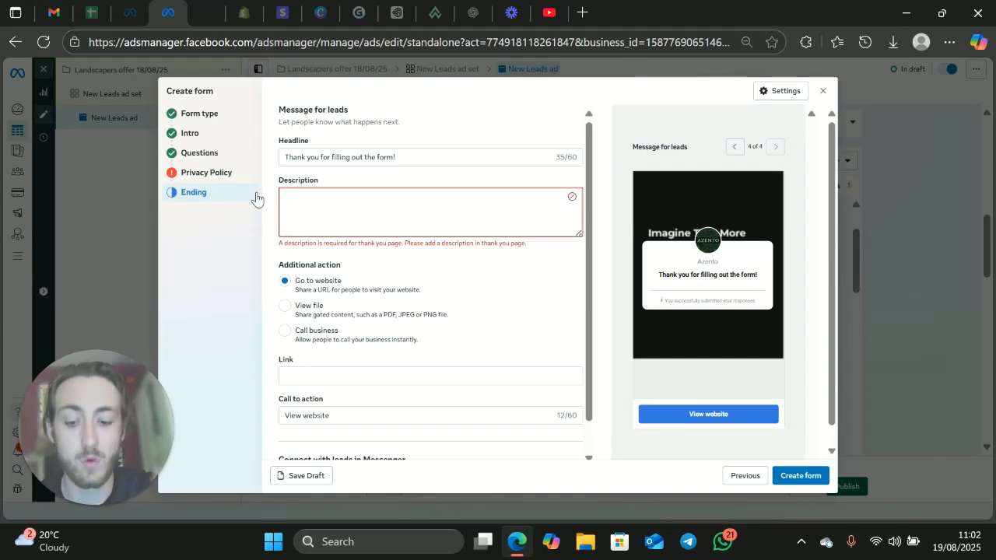
text(We will con)
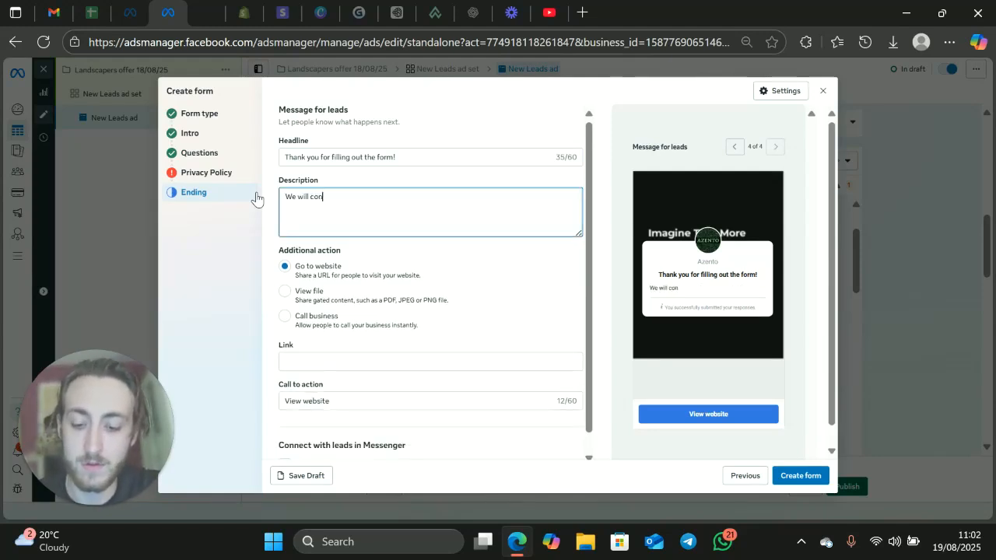
text(tact you)
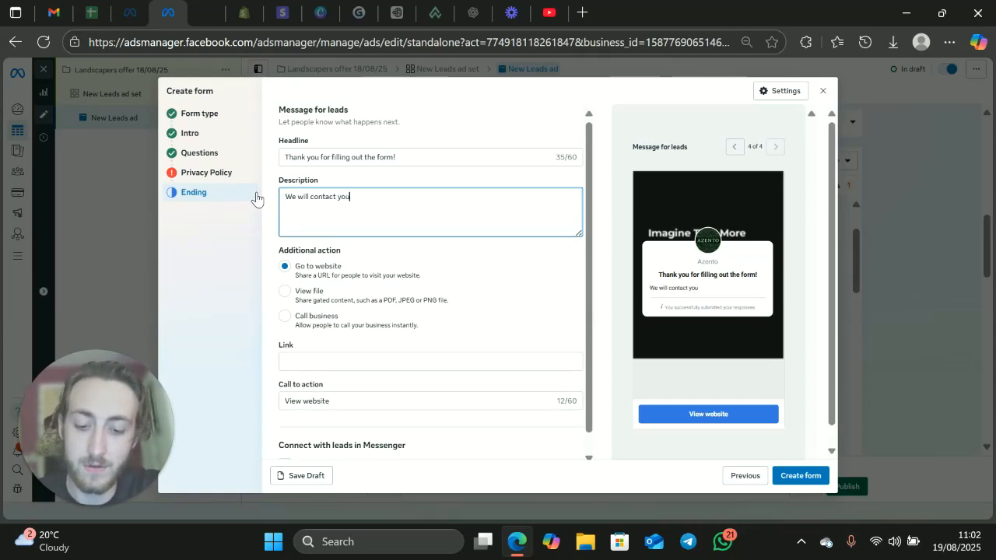
text( within the n)
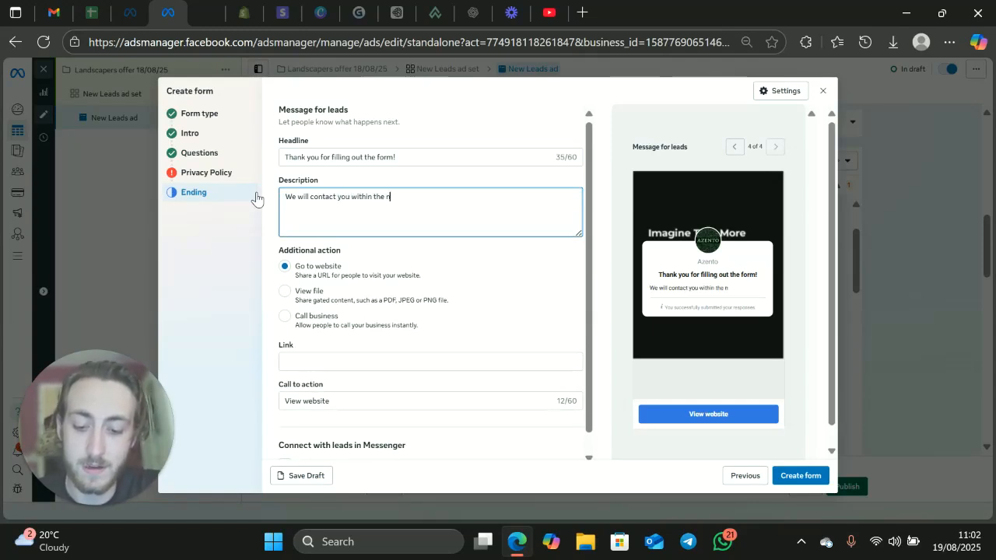
text(ext 24hrs)
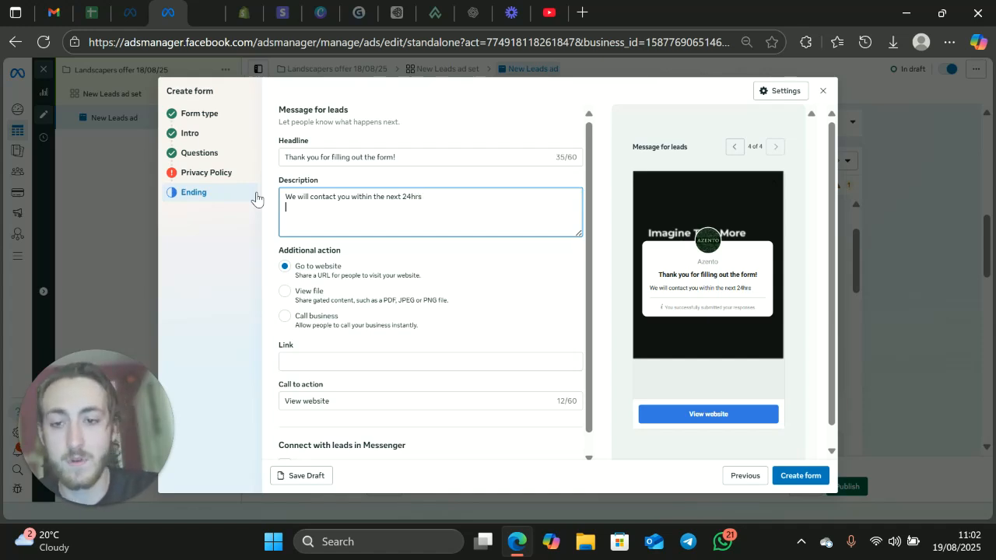
scroll(393, 274, down, 1)
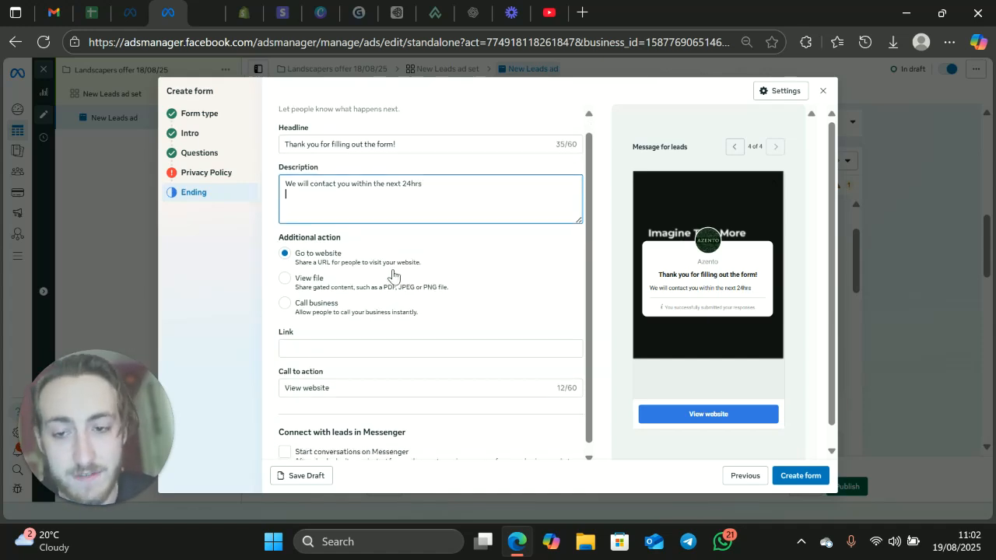
Step: Add a full stop to the end of the ending message's description
key(Return)
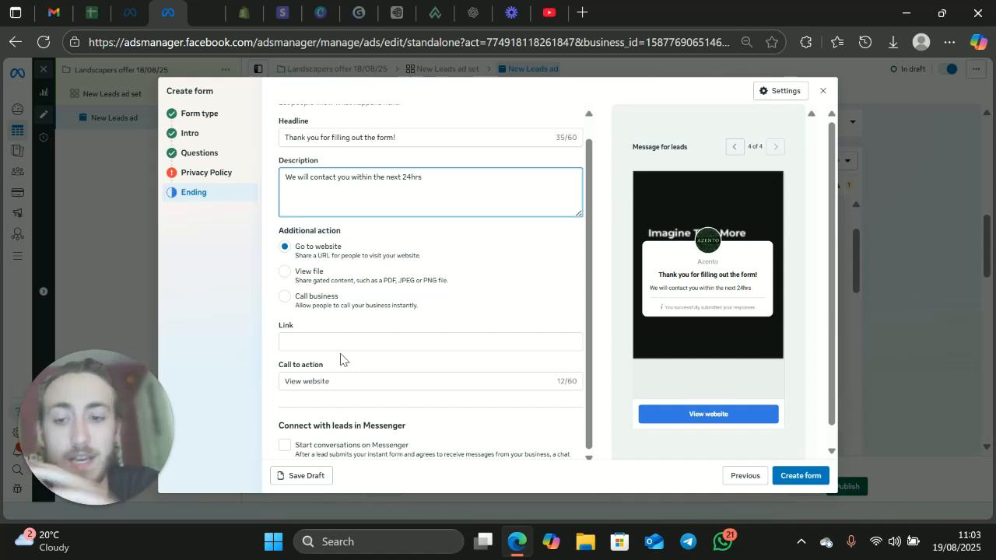
click(347, 340)
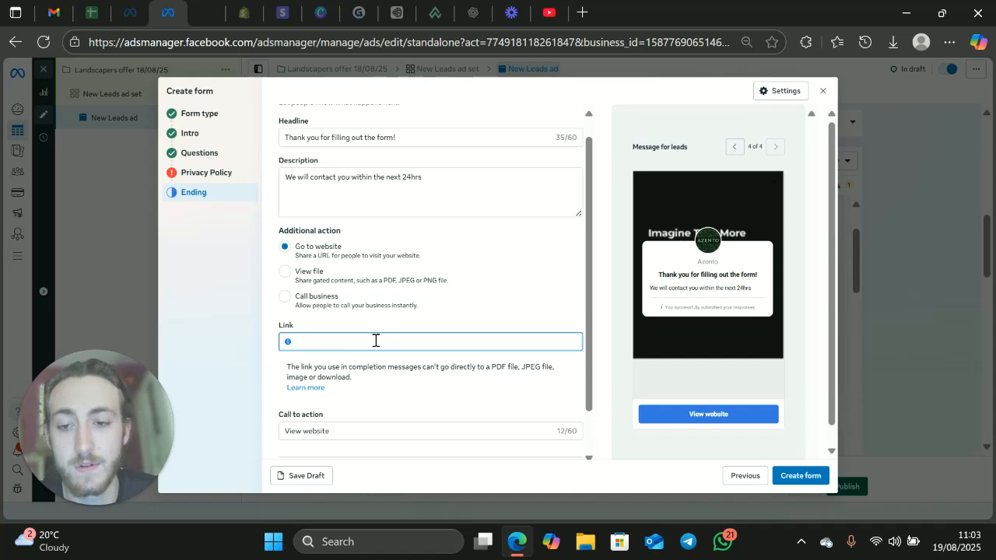
scroll(374, 340, up, 1)
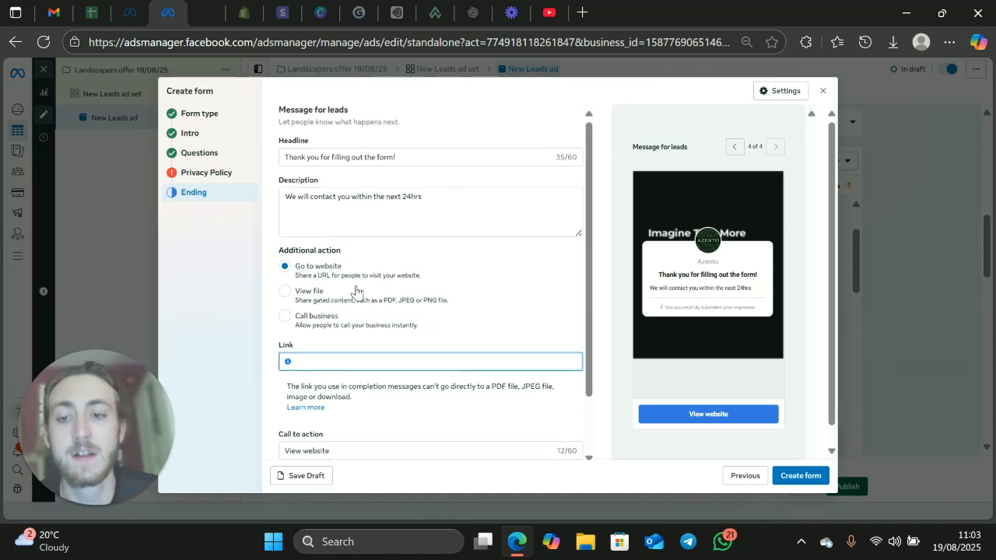
click(460, 199)
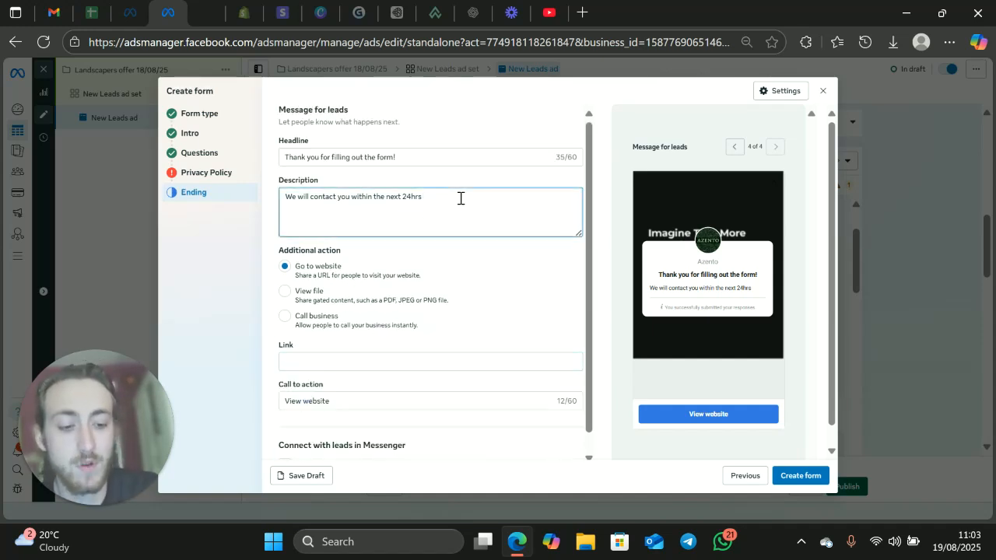
text(.)
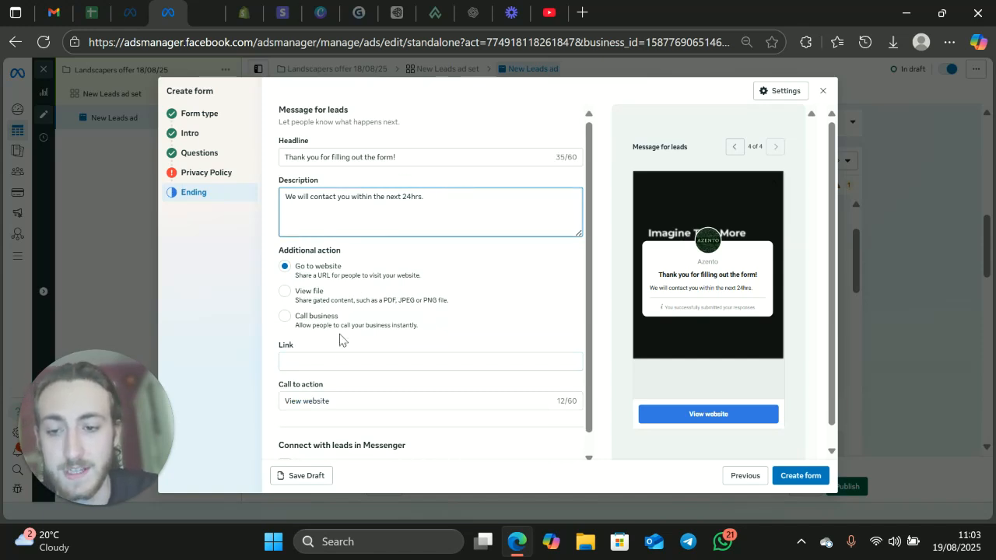
Step: Enter "Calendar link" as the website link for the ending message's additional action
click(346, 362)
text(Cal)
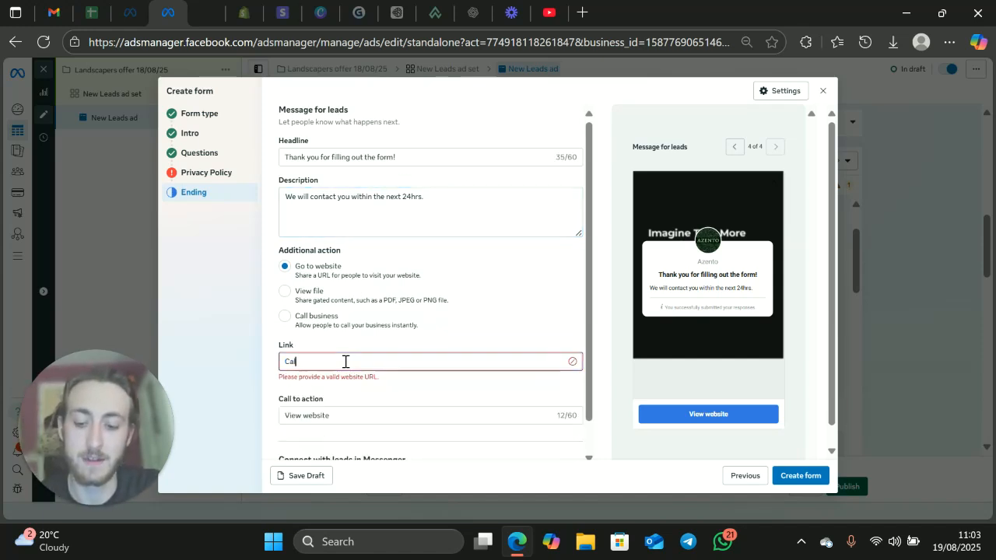
text(endar link)
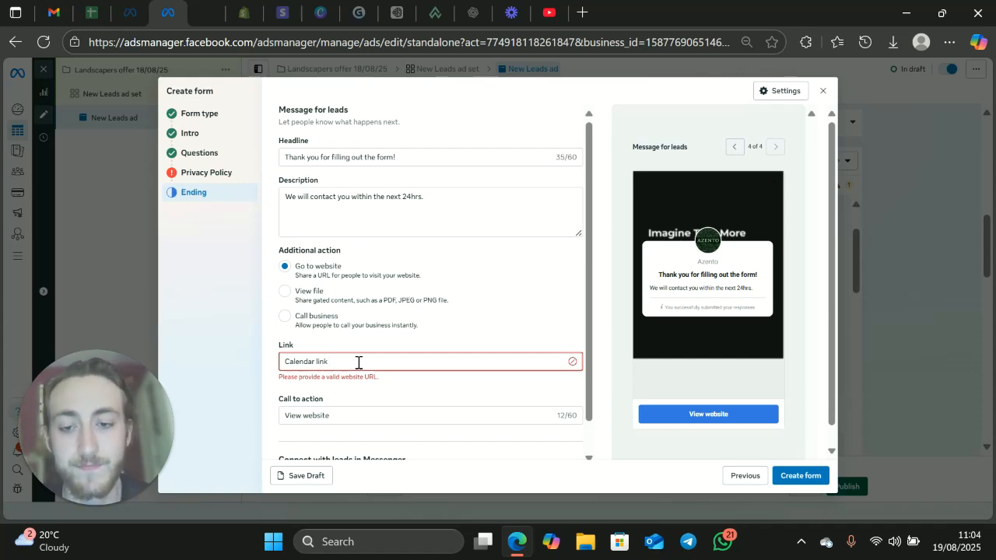
drag(369, 360, 262, 356)
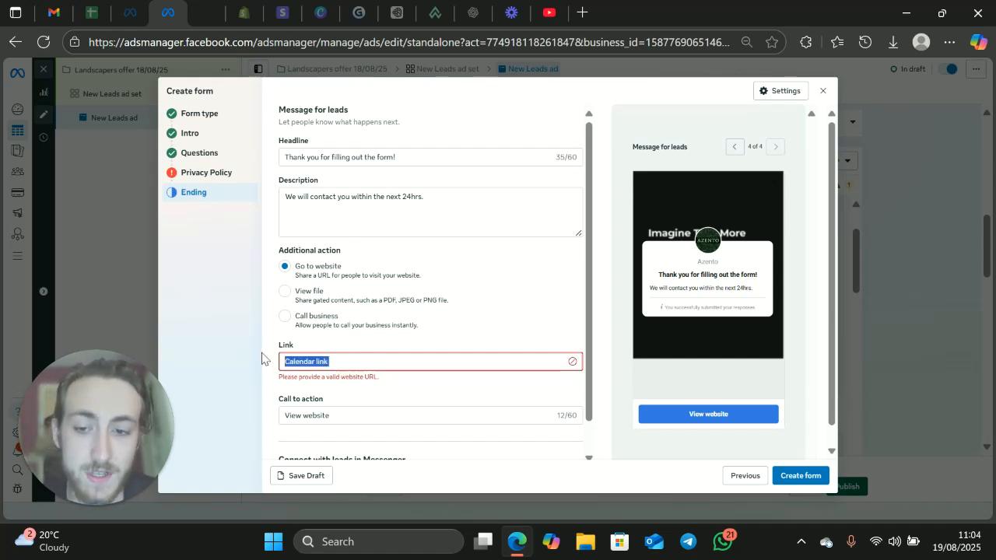
click(272, 311)
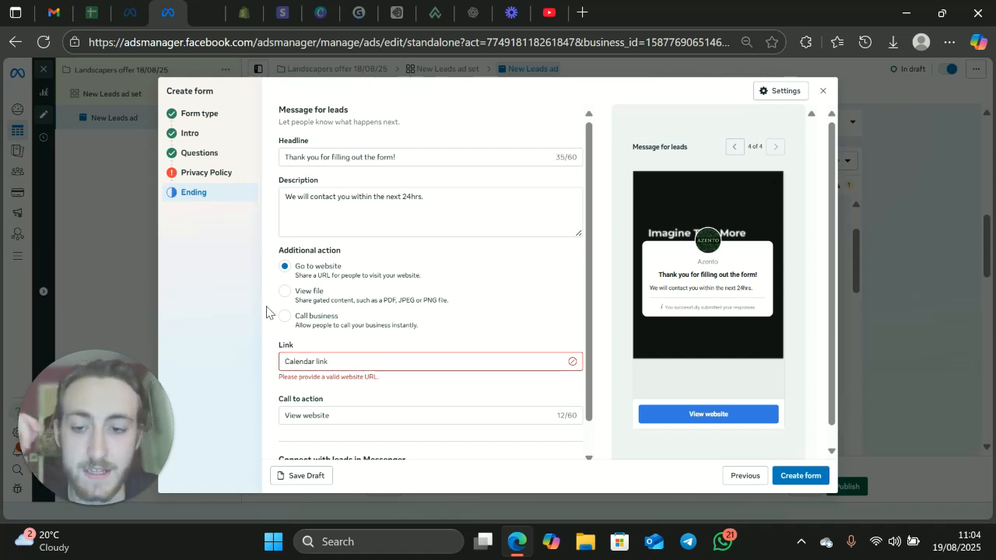
Step: Replace the ending message's call to action with "> Book A Call <"
scroll(314, 374, down, 1)
drag(351, 382, 280, 395)
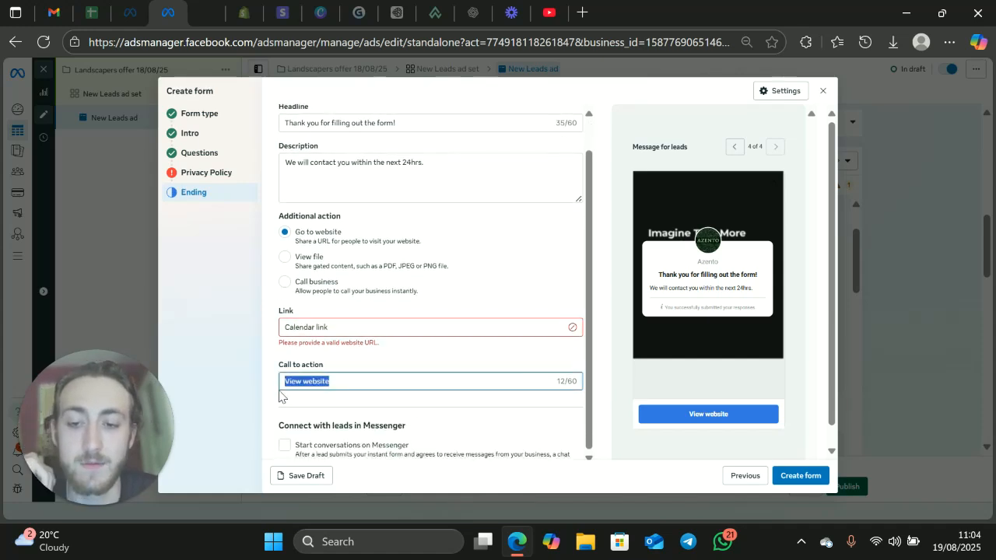
key(BackSpace)
text(Book A Csall)
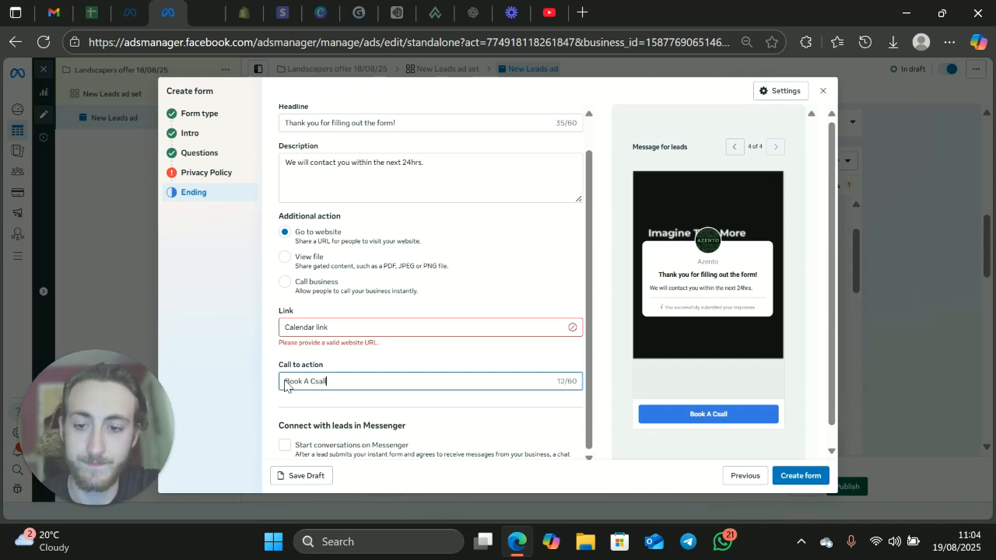
key(BackSpace)
key(BackSpace)
key(BackSpace)
key(BackSpace)
text(all)
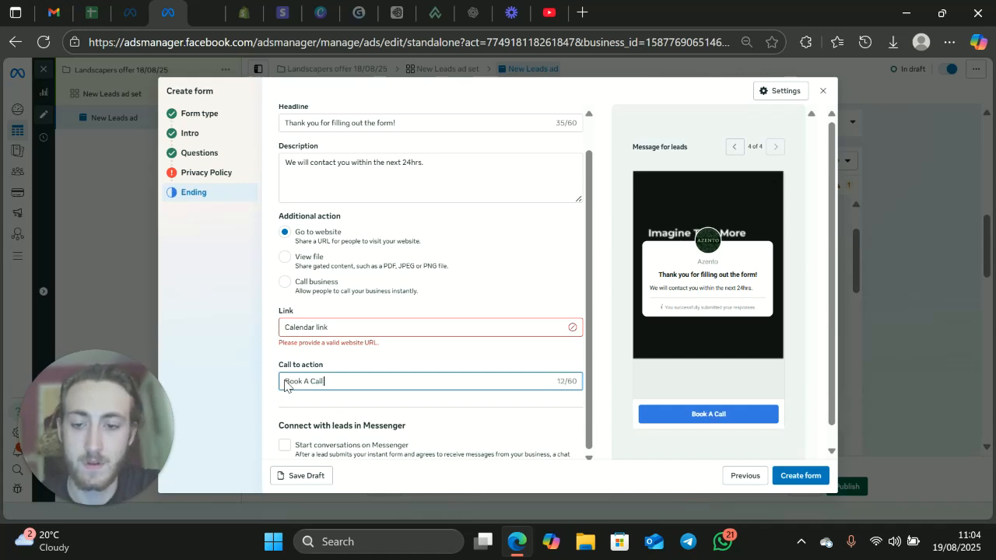
key(BackSpace)
text(<)
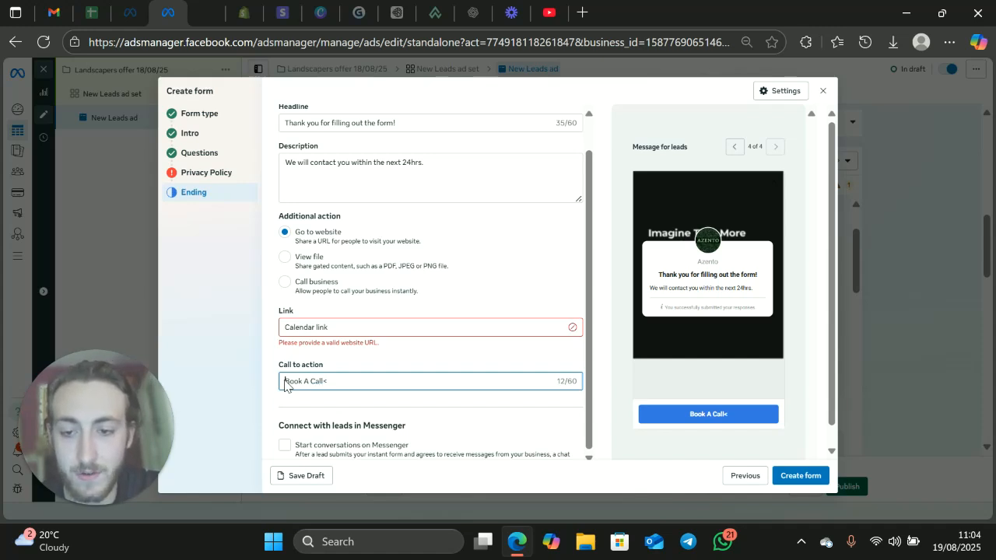
text(>)
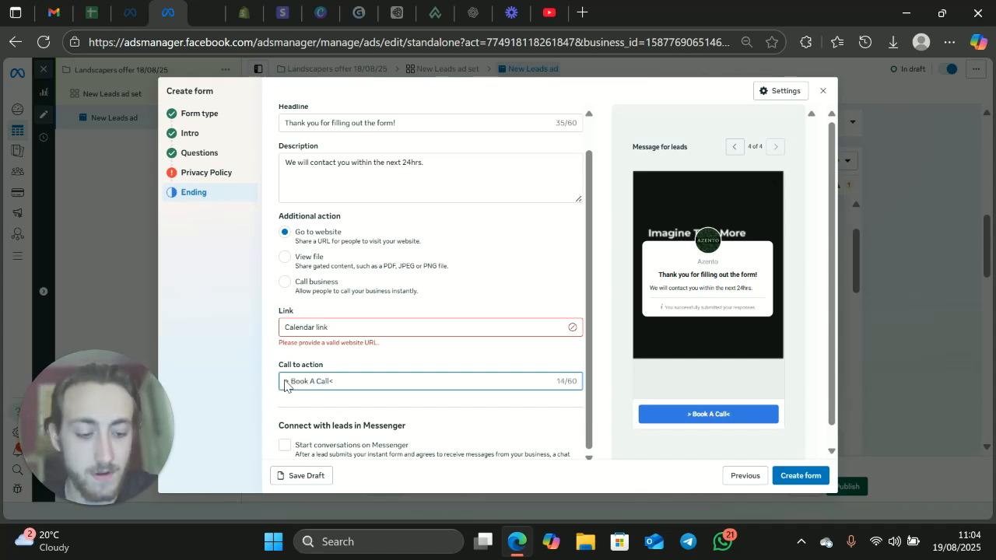
key(Right)
key(Right)
key(Right)
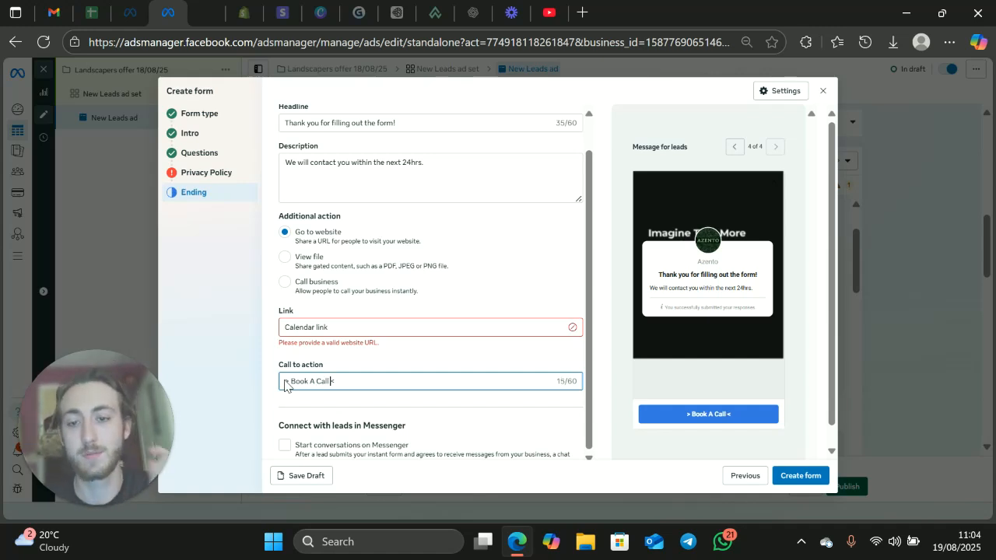
Step: Extend the ending message's description with "OR" and "Book in a call below" on consecutive lines without blank lines between them
click(441, 165)
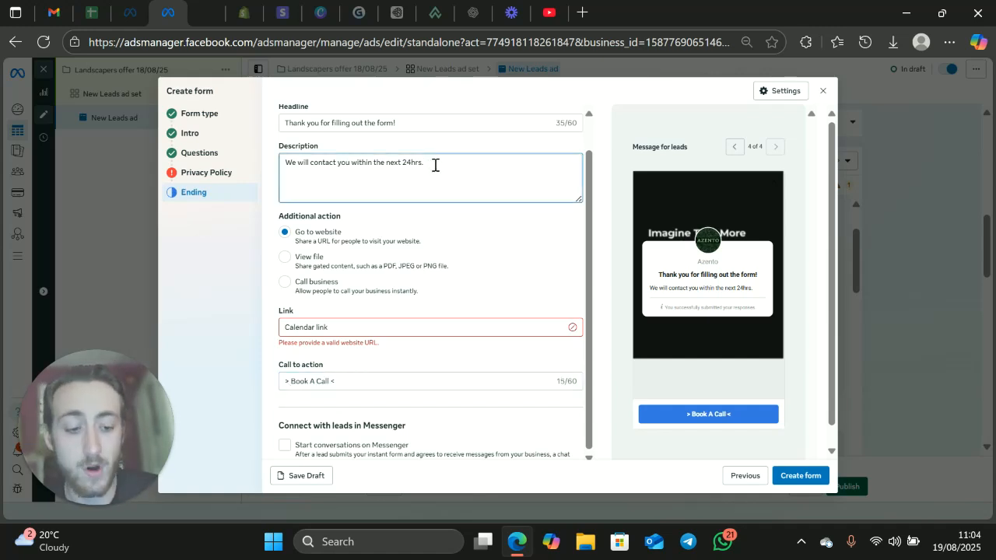
key(Return)
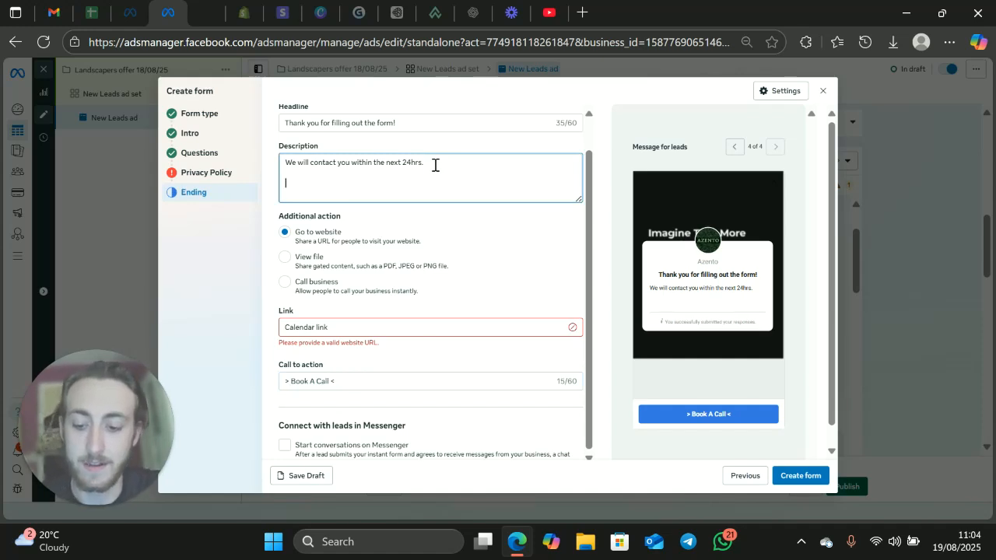
text(OR)
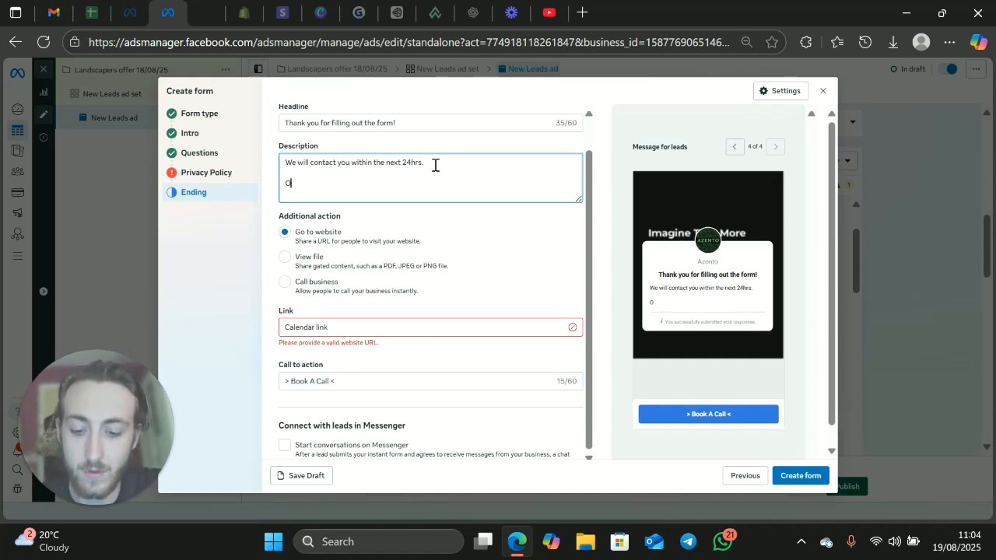
key(Return)
key(Return)
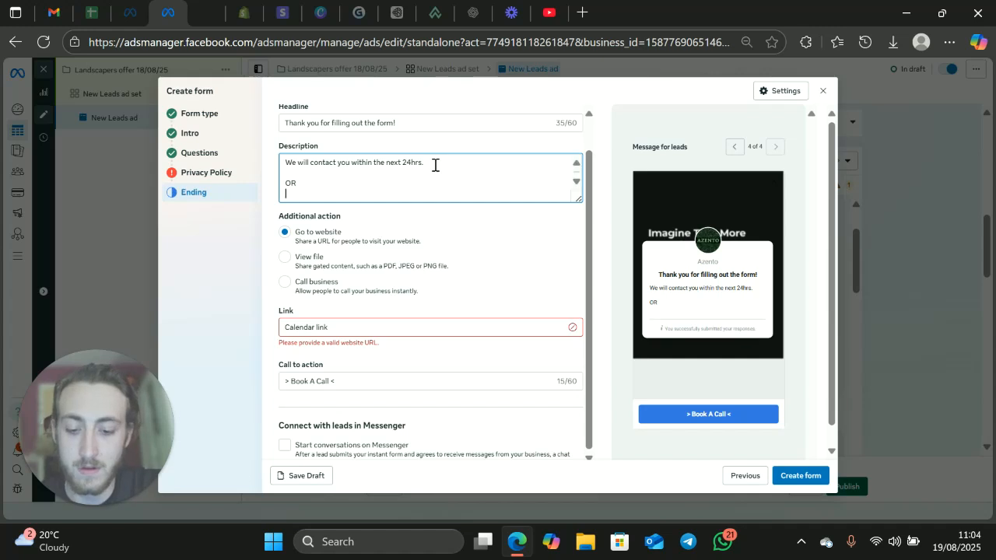
text(Book in a call below)
click(312, 186)
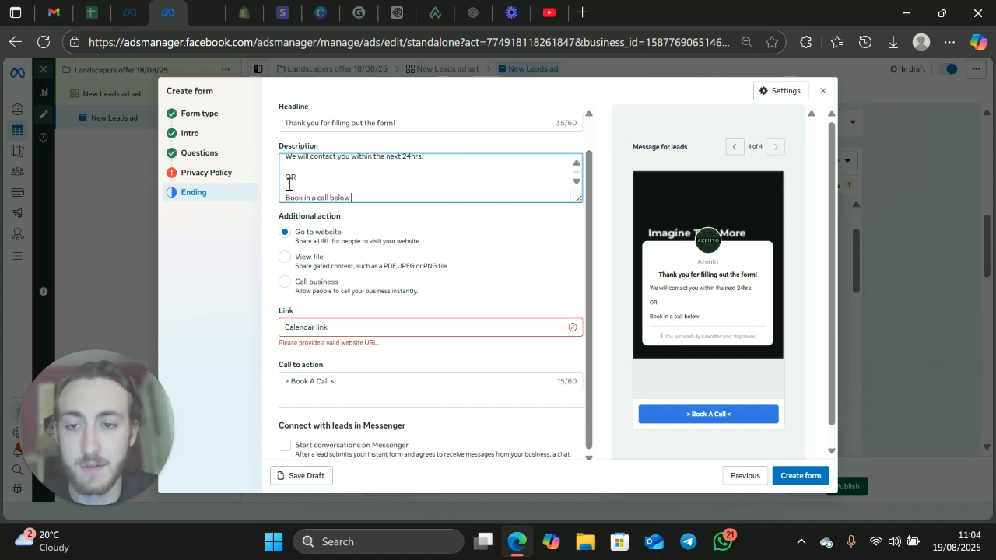
key(BackSpace)
click(286, 166)
key(BackSpace)
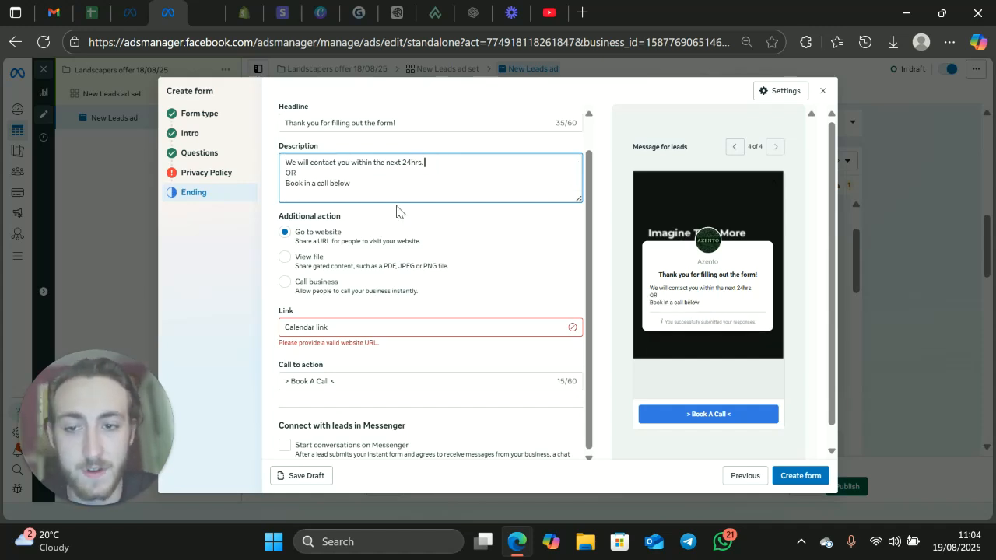
Step: Close the lead form editor without creating the form and return to the New Leads ad's settings
scroll(395, 207, up, 1)
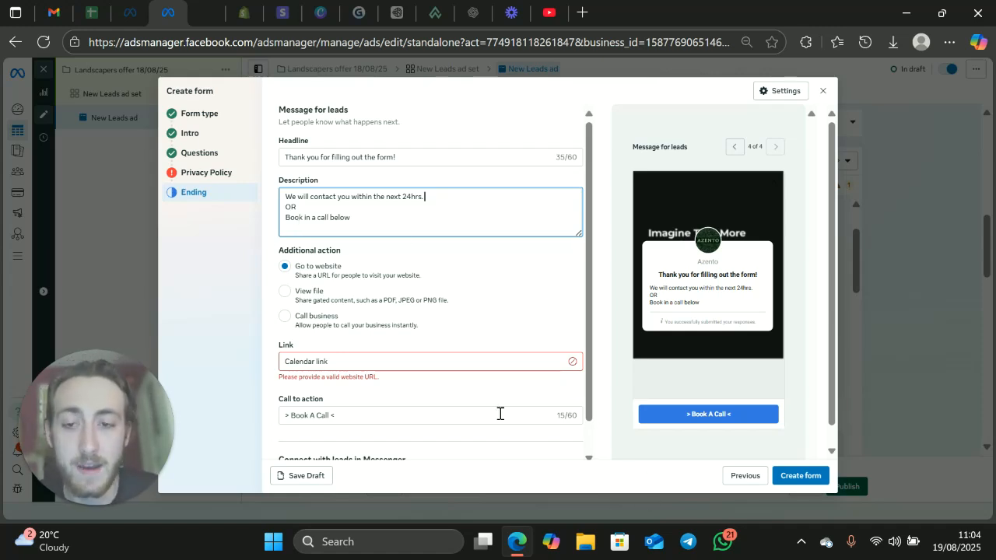
scroll(389, 378, down, 1)
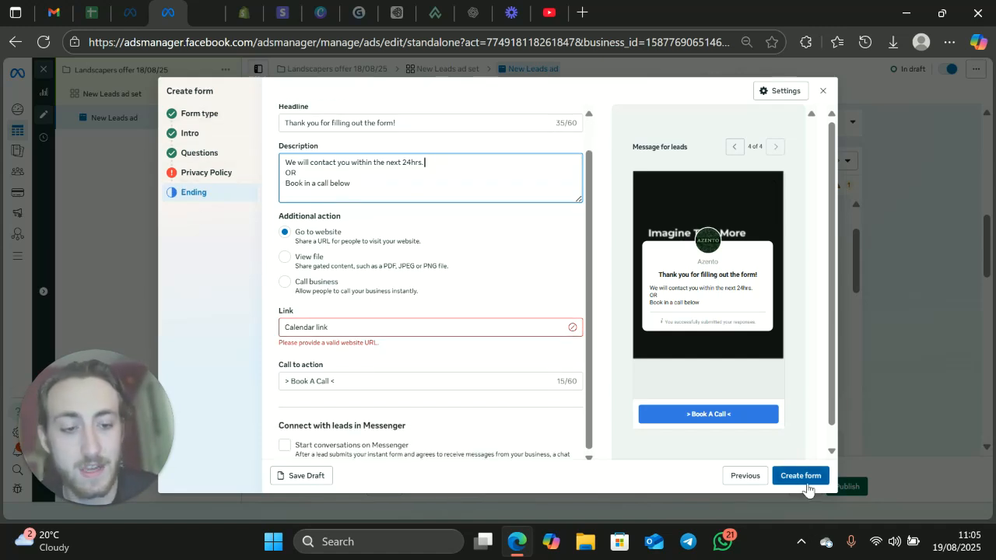
click(823, 94)
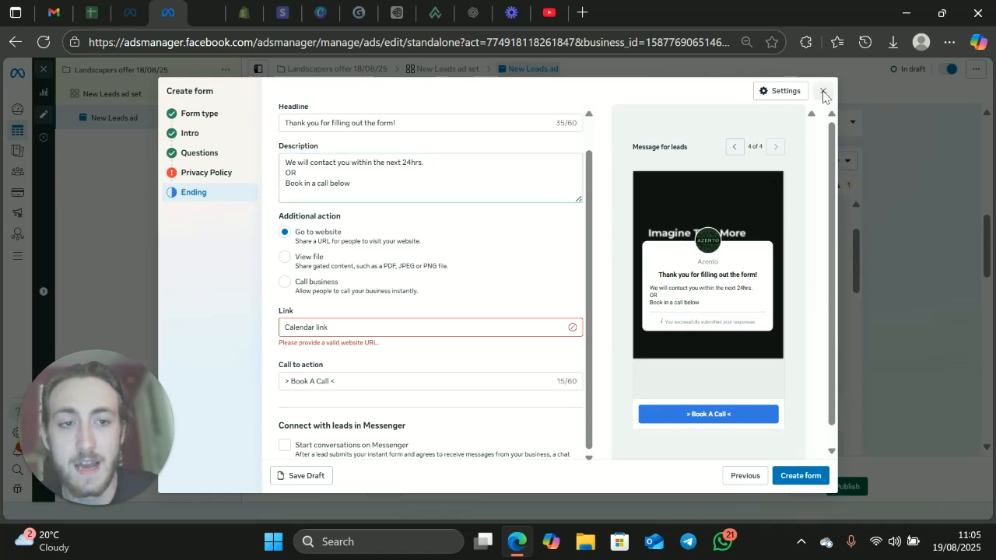
click(605, 242)
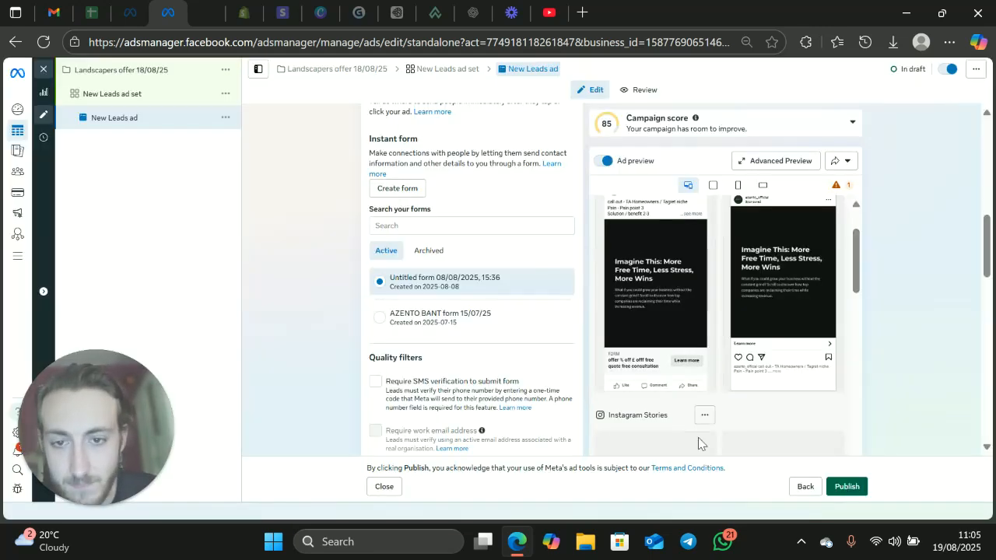